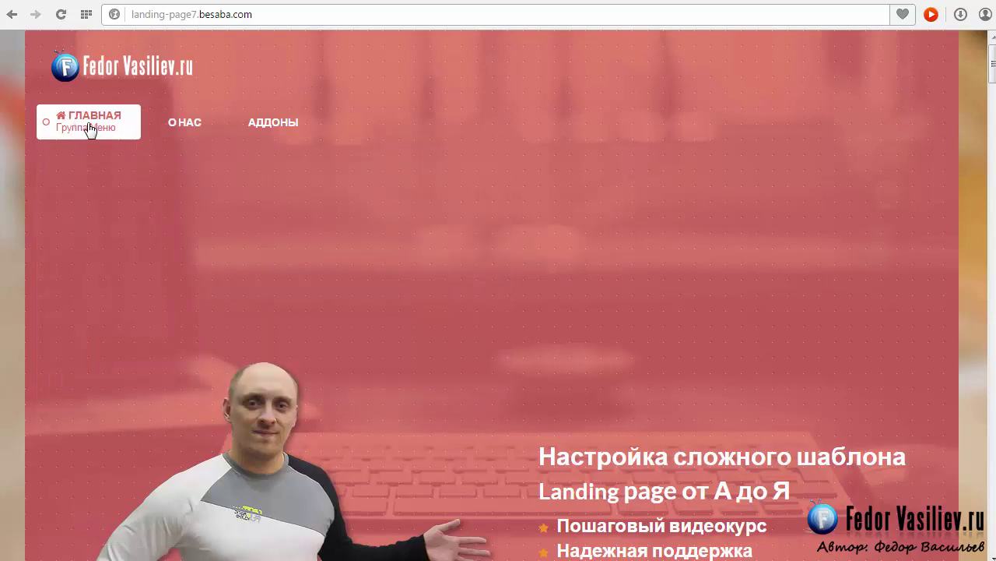
# Look over the header and main menu of the two landing page template demo sites
pyautogui.moveTo(90, 130)
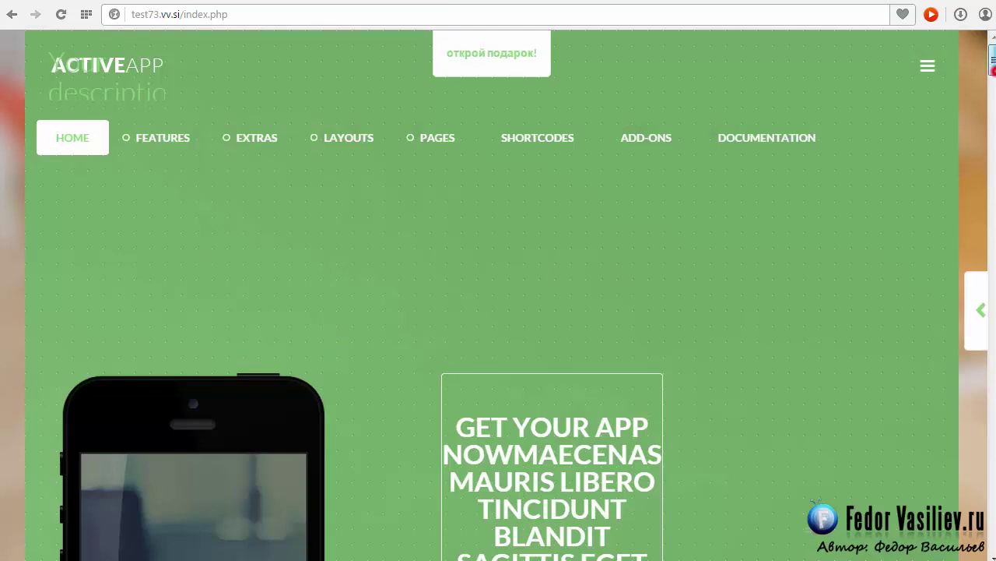
pyautogui.scroll(-5, 739, 132)
pyautogui.scroll(5, 740, 132)
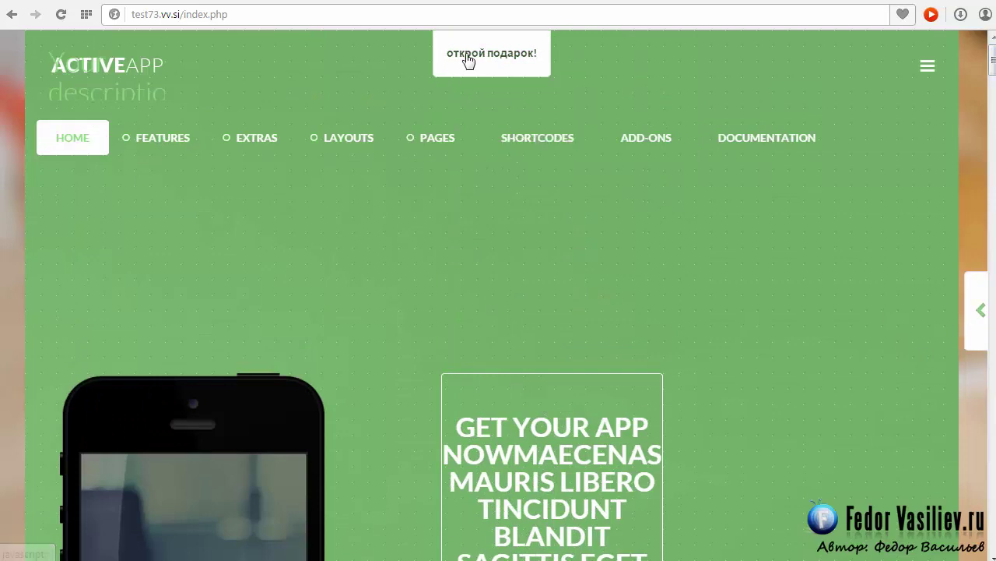
pyautogui.moveTo(993, 68); pyautogui.dragTo(963, 15)
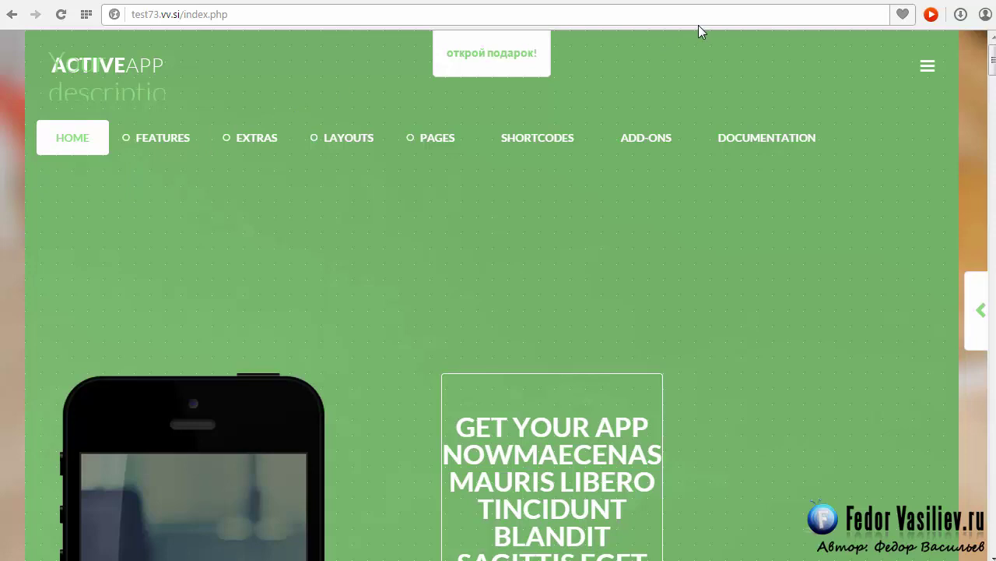
# Switch to the Joomla administrator and open the settings of the Activeapp - По умолчанию template style
pyautogui.click(771, 2)
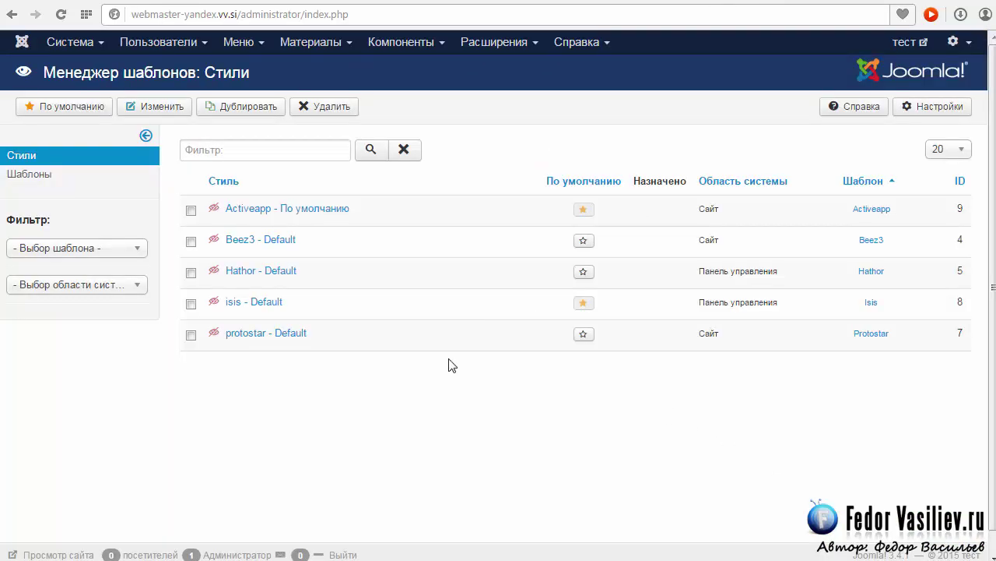
pyautogui.click(242, 214)
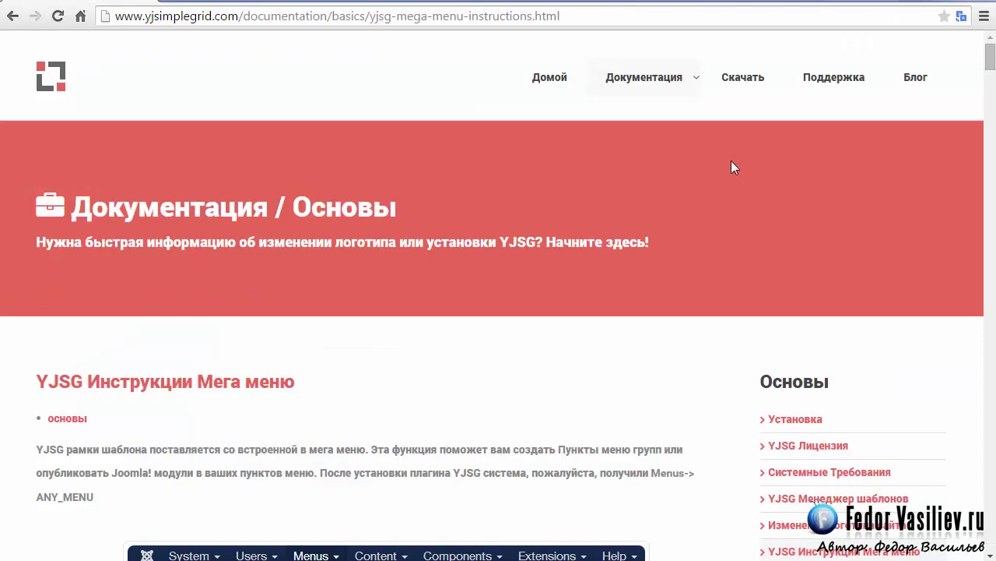
# Read the YJSG mega menu instructions on the YJSimpleGrid documentation site and locate their entry among the basics articles
pyautogui.moveTo(991, 69)
pyautogui.mouseDown()
pyautogui.moveTo(992, 79)
pyautogui.moveTo(992, 67)
pyautogui.mouseUp()
pyautogui.scroll(-6, 222, 195)
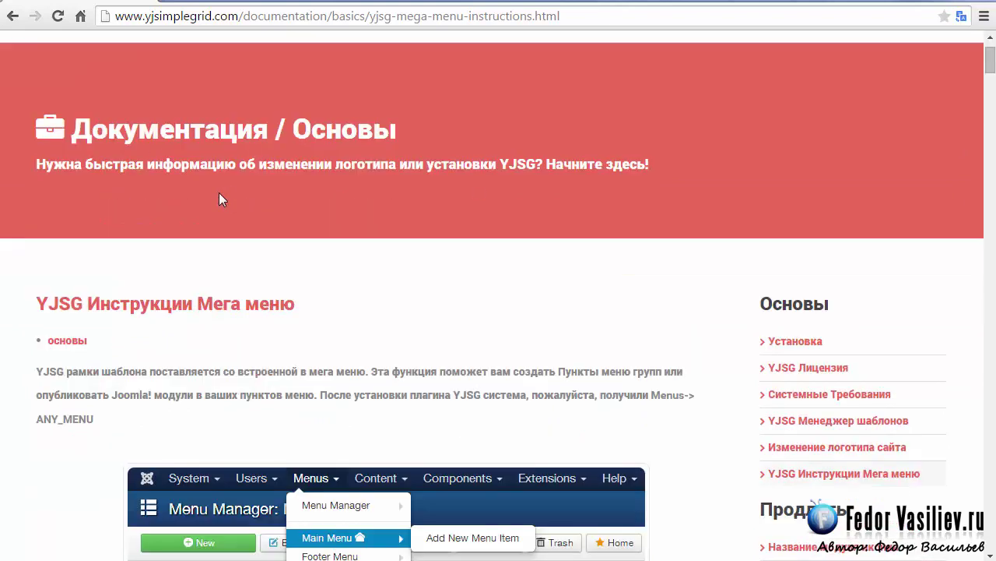
pyautogui.scroll(1, 217, 198)
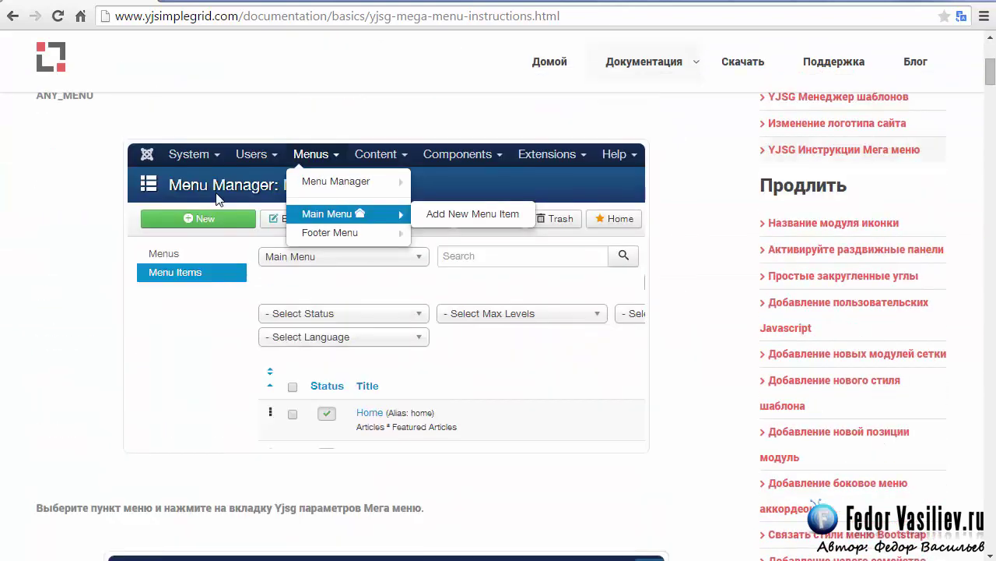
pyautogui.scroll(3, 217, 198)
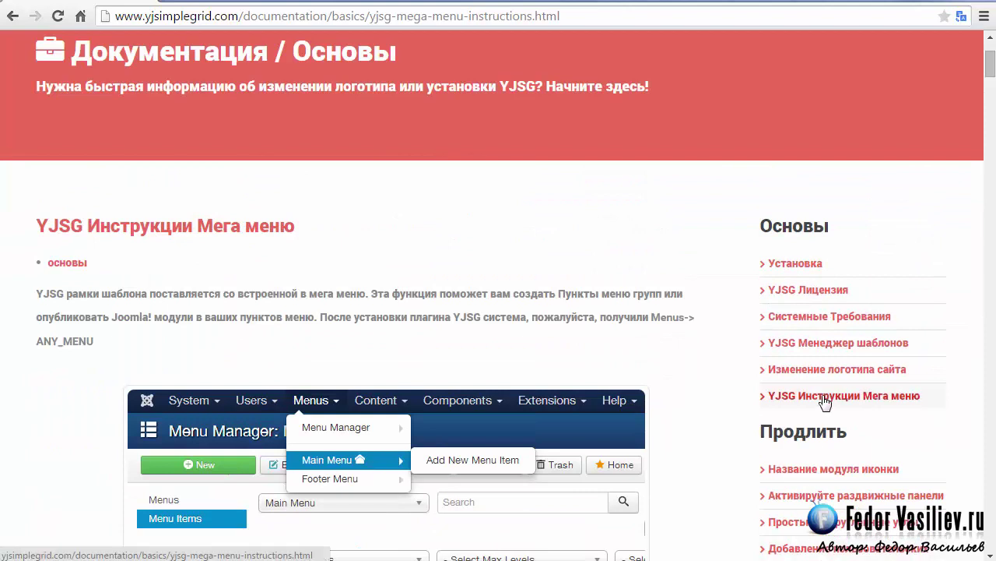
pyautogui.moveTo(887, 404)
pyautogui.moveTo(990, 64); pyautogui.dragTo(991, 420)
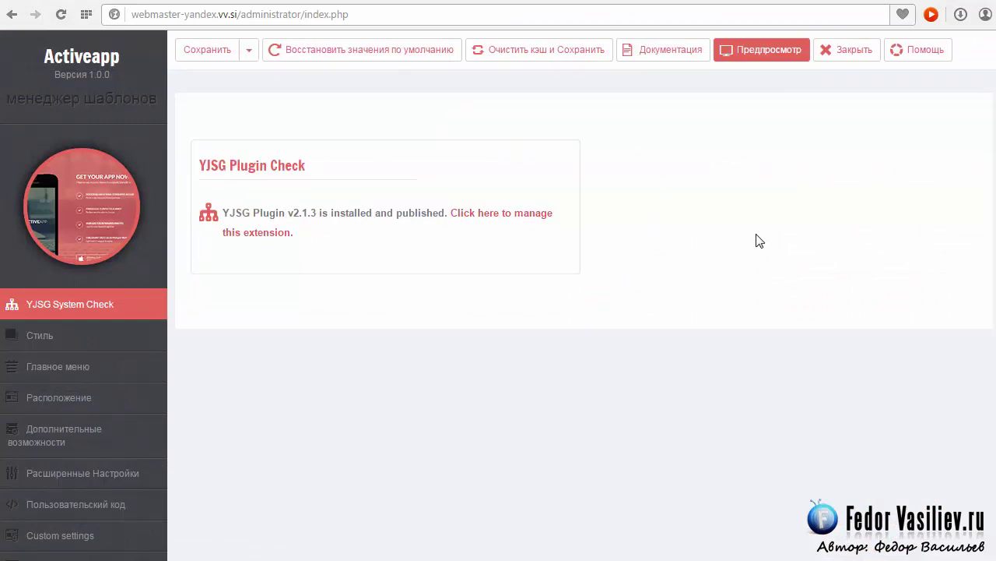
# Close the Activeapp style settings and open the Home item of the main menu for editing
pyautogui.click(845, 52)
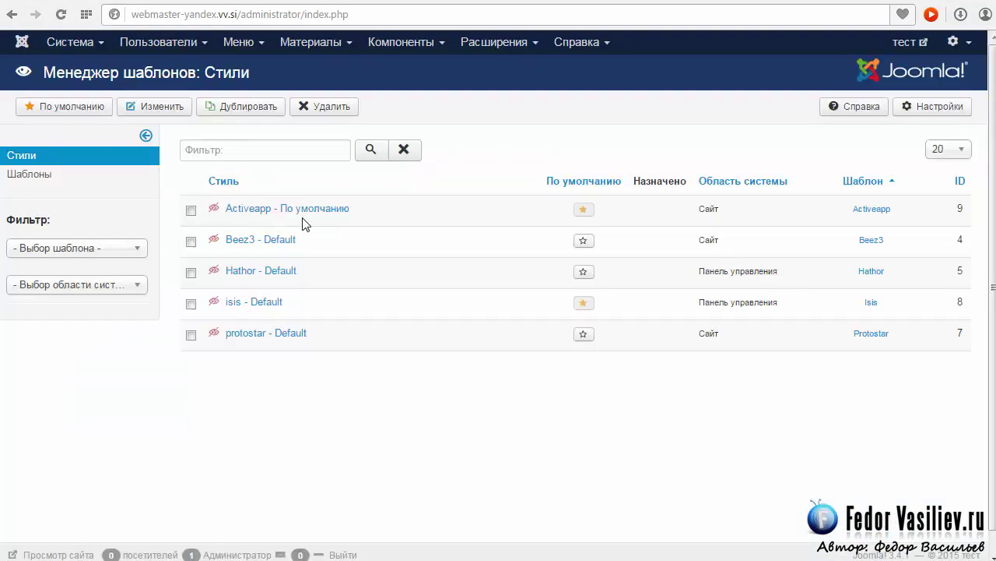
pyautogui.click(238, 41)
pyautogui.click(246, 100)
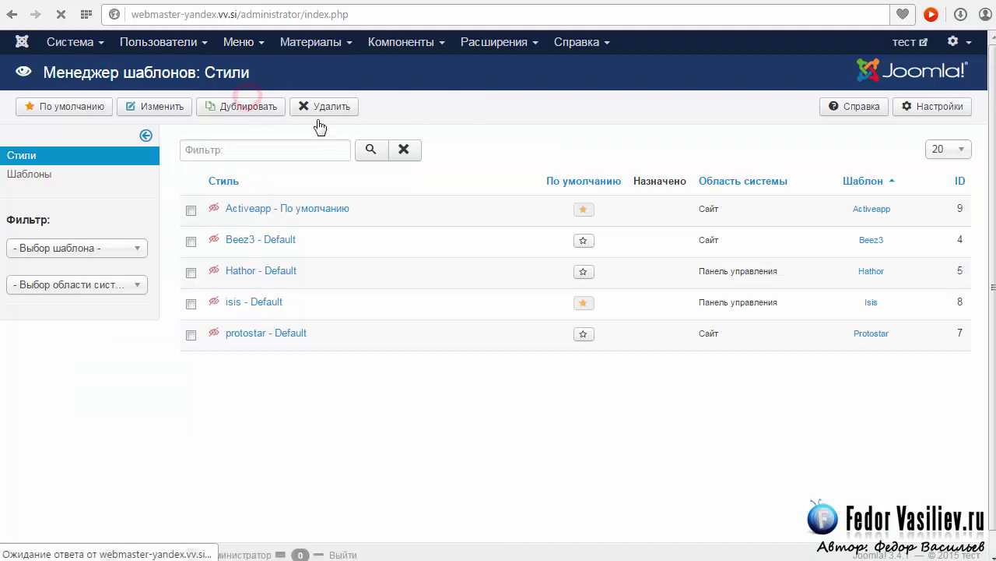
pyautogui.click(310, 263)
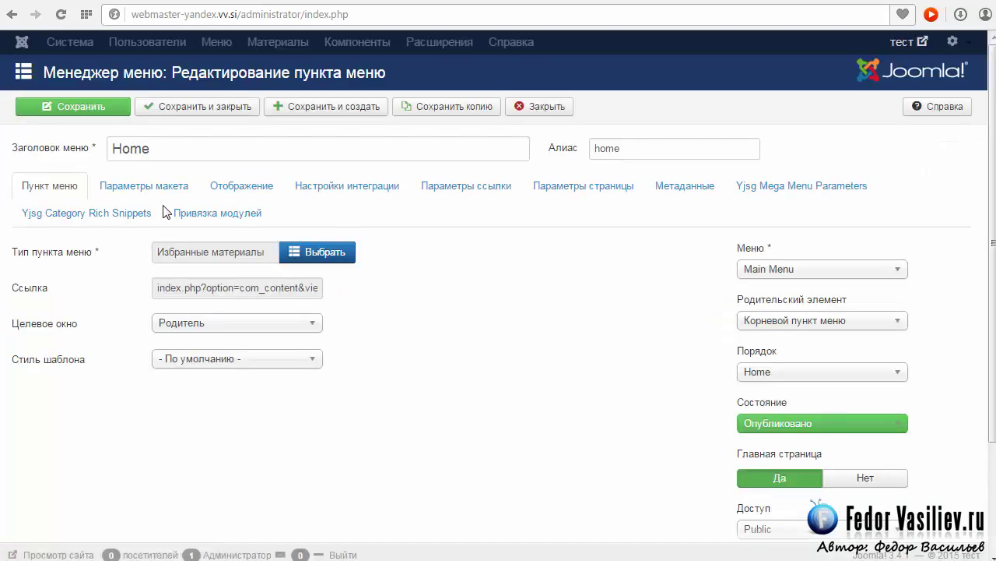
# Set the menu item's title to Главгая and its Показывать заголовок страницы option to Нет
pyautogui.doubleClick(173, 149)
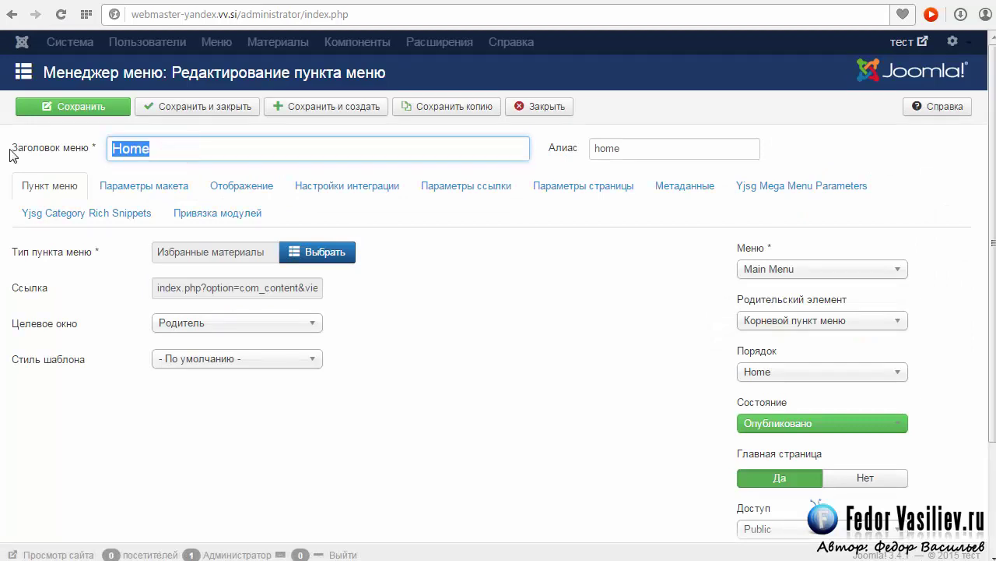
pyautogui.write('Главгая')
pyautogui.click(592, 191)
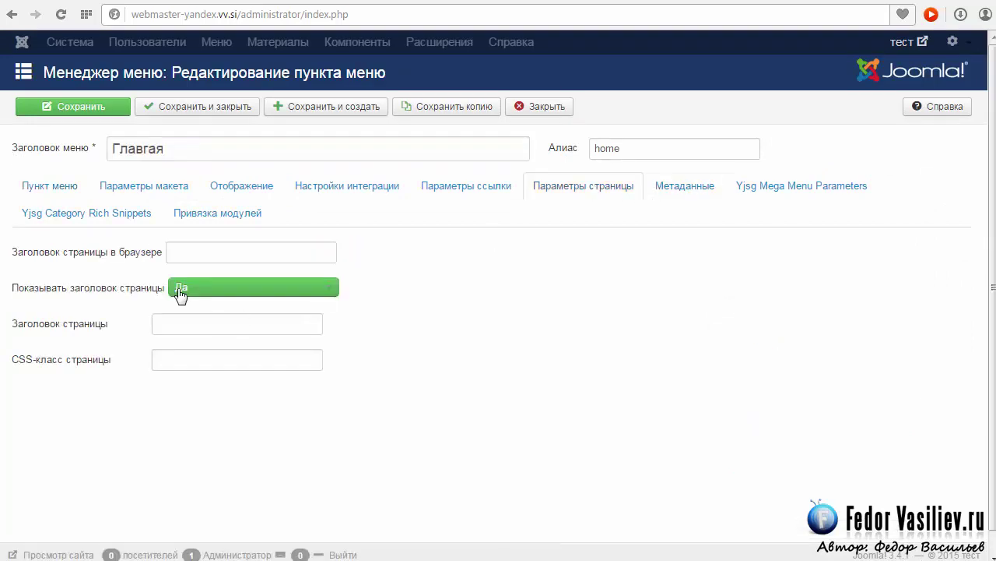
pyautogui.click(179, 288)
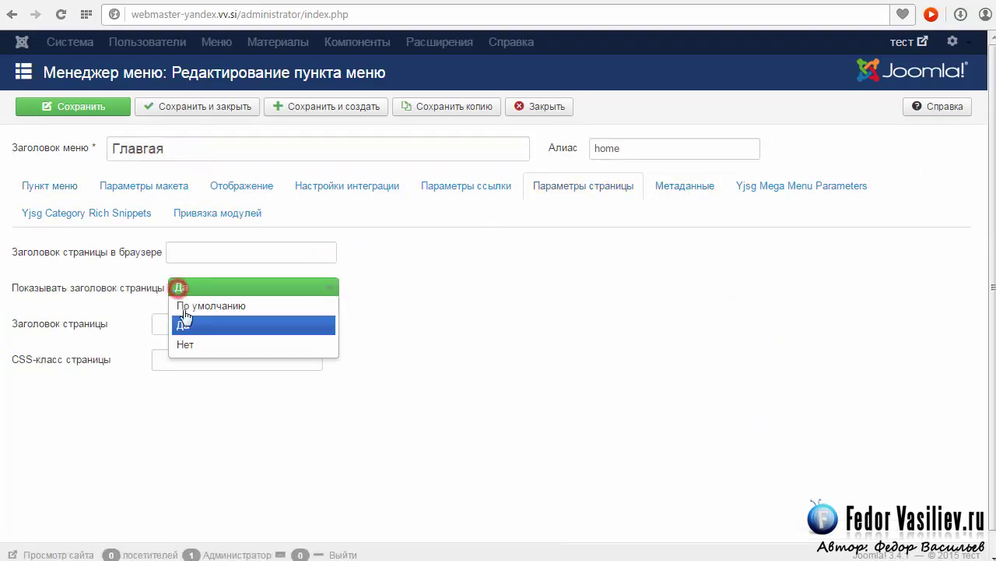
pyautogui.click(200, 343)
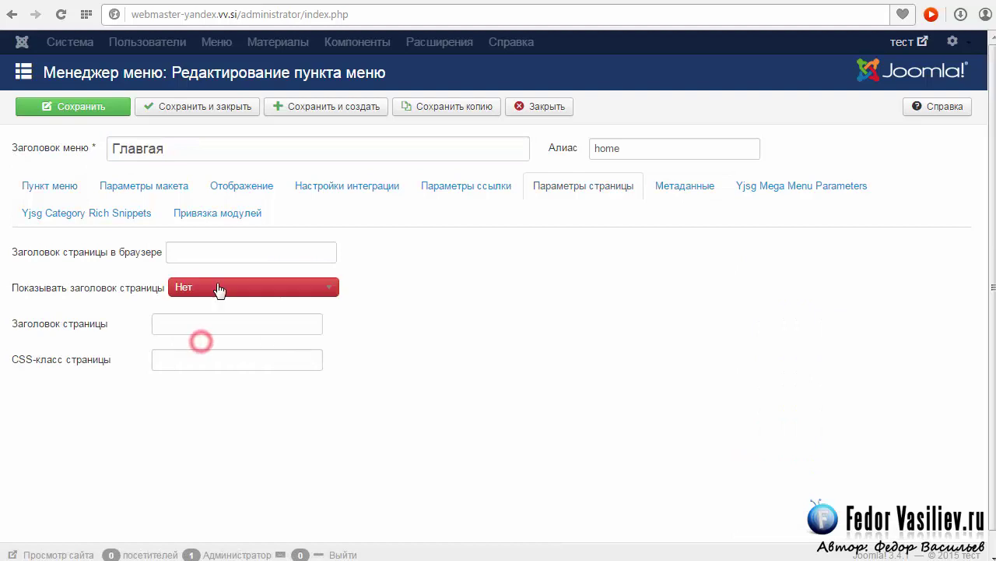
pyautogui.click(48, 184)
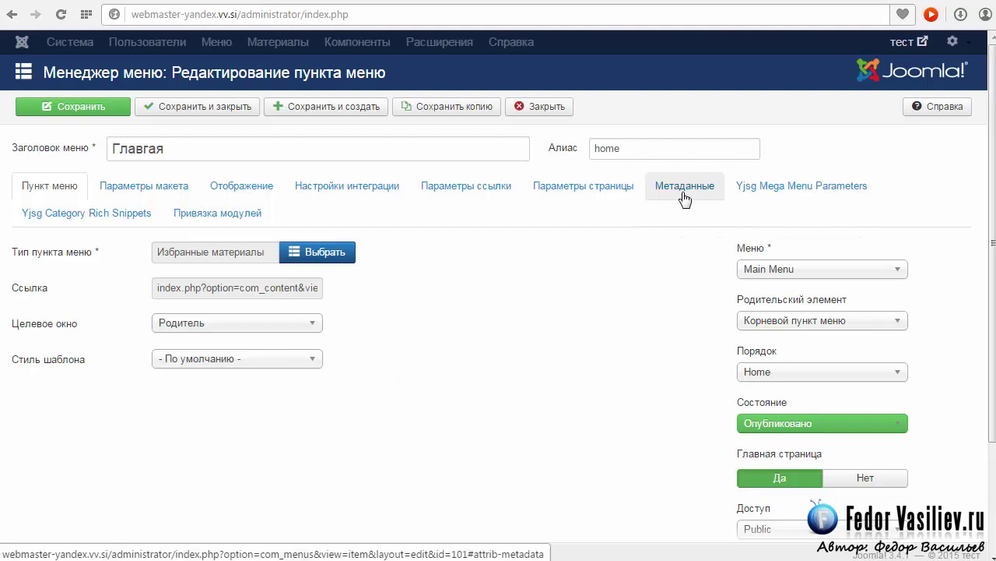
# Examine the menu item's Yjsg Mega Menu Parameters, including the icon choices before and after the title
pyautogui.click(788, 189)
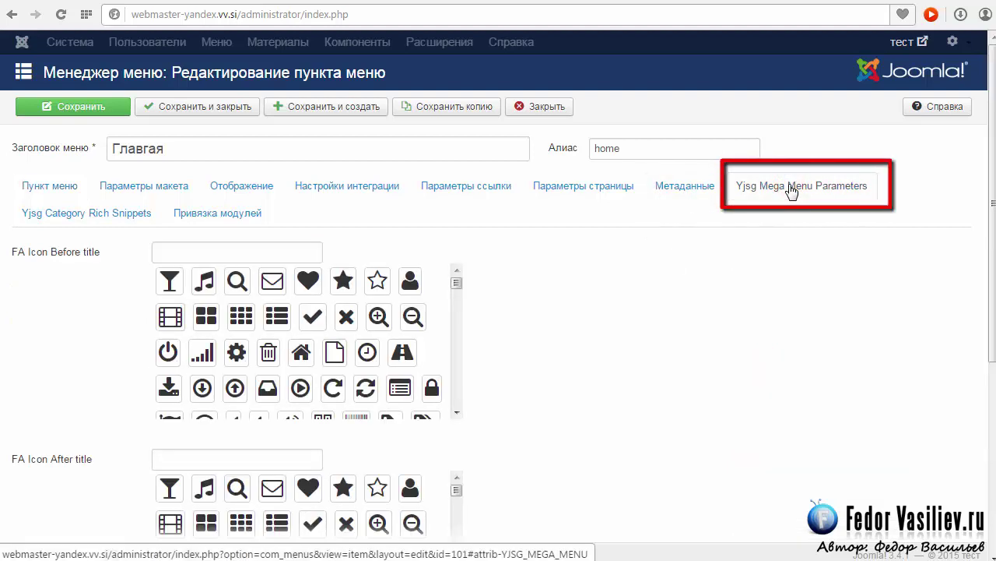
pyautogui.scroll(-1, 623, 269)
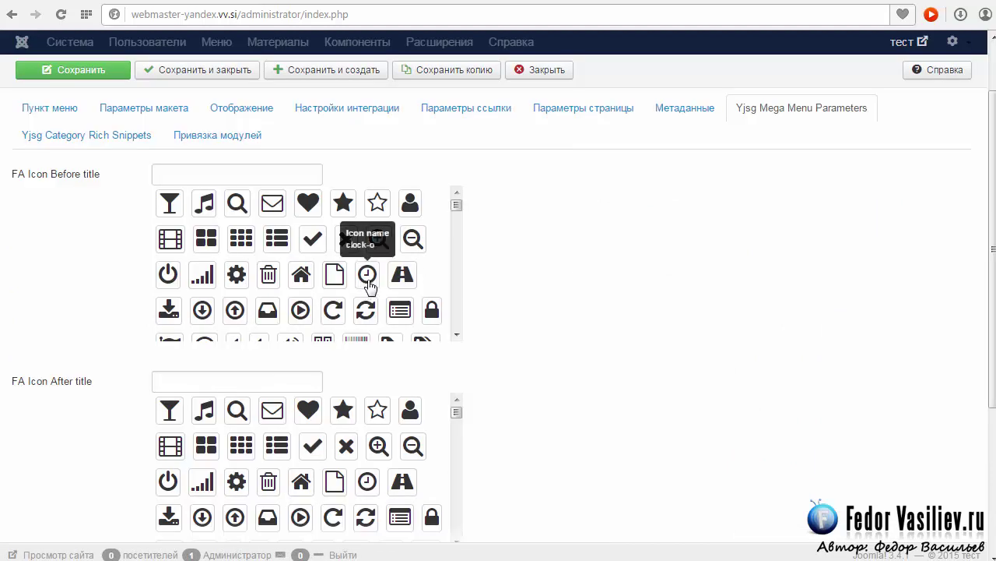
pyautogui.scroll(1, 104, 316)
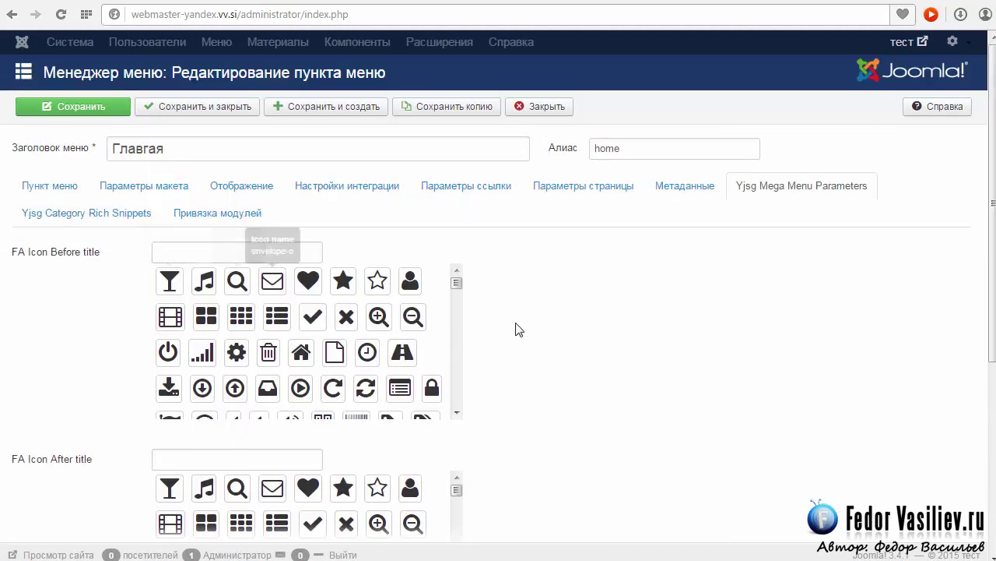
pyautogui.scroll(-4, 553, 303)
pyautogui.scroll(4, 554, 303)
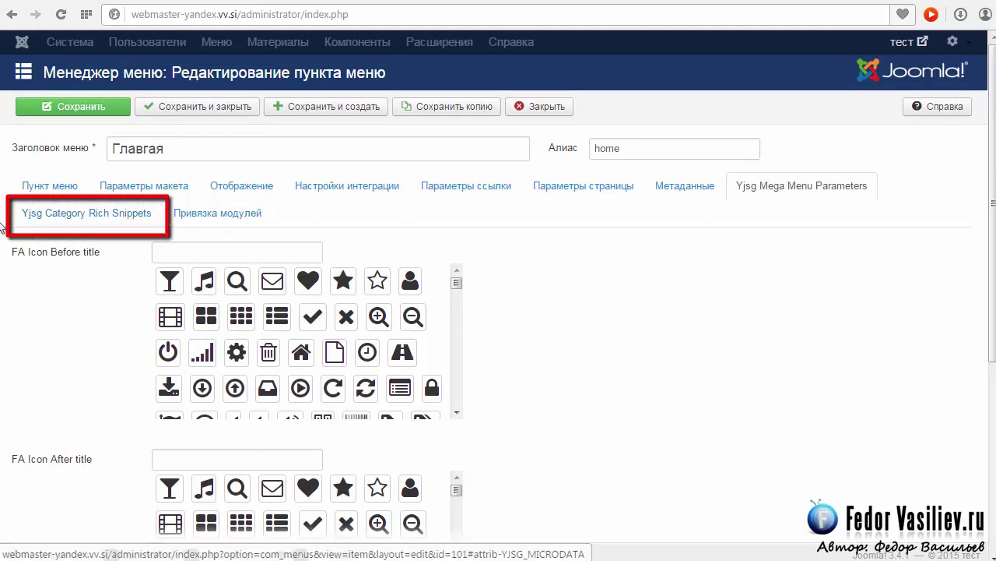
# Set Enable Rich Snippets to Enable in the menu item's Yjsg Category Rich Snippets settings
pyautogui.click(81, 215)
pyautogui.click(216, 250)
pyautogui.click(216, 247)
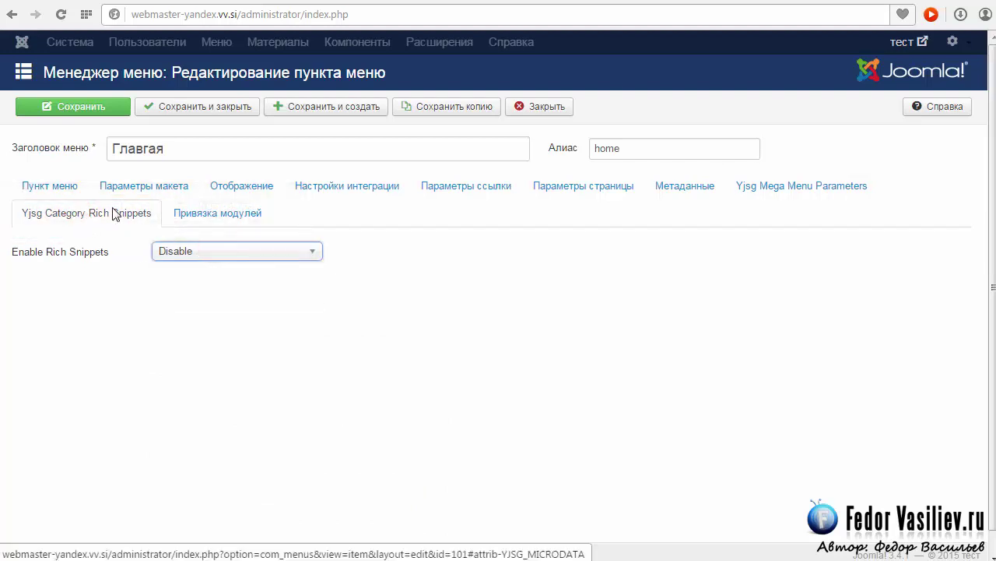
pyautogui.click(688, 414)
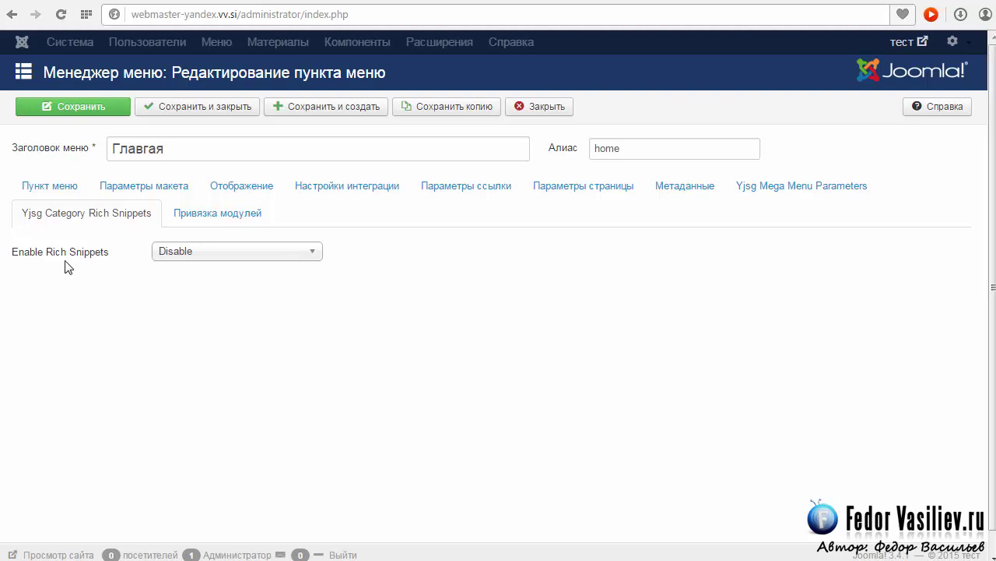
pyautogui.click(184, 254)
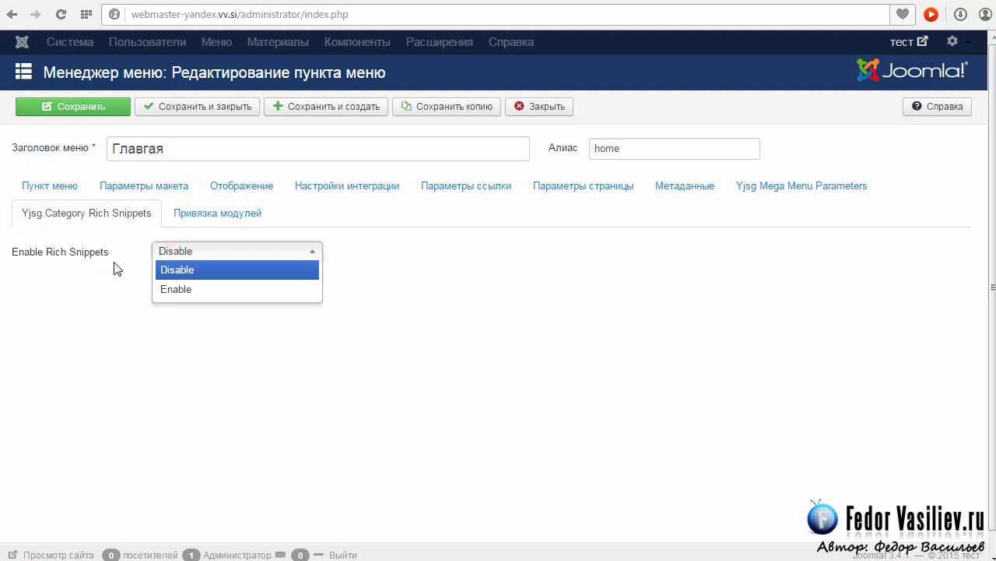
pyautogui.click(78, 280)
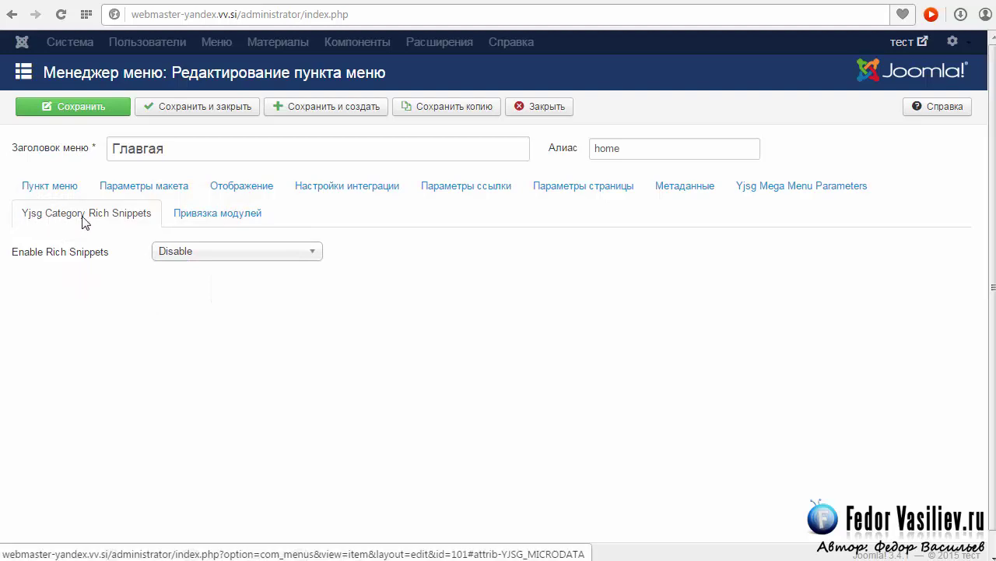
pyautogui.click(178, 253)
pyautogui.click(180, 288)
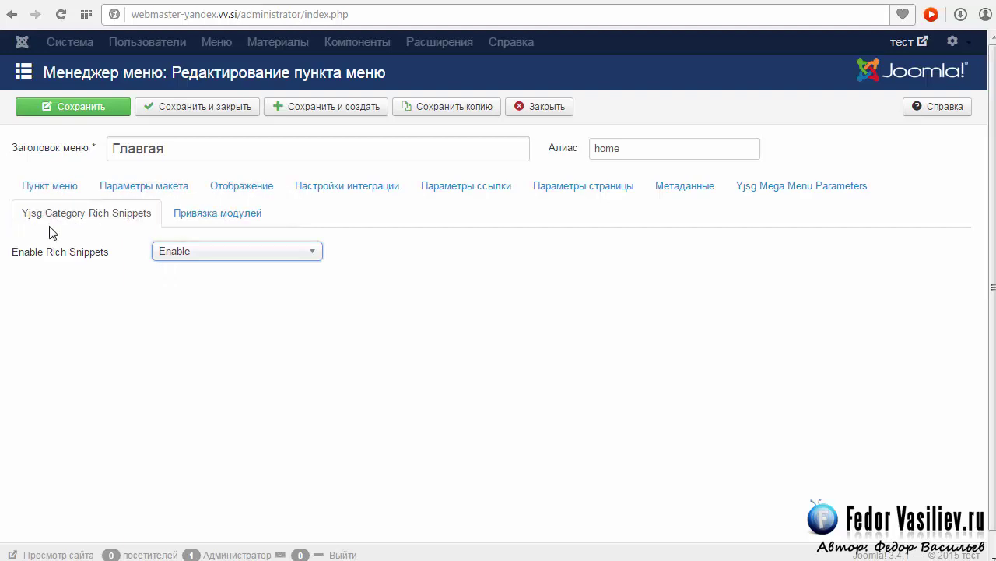
pyautogui.click(165, 252)
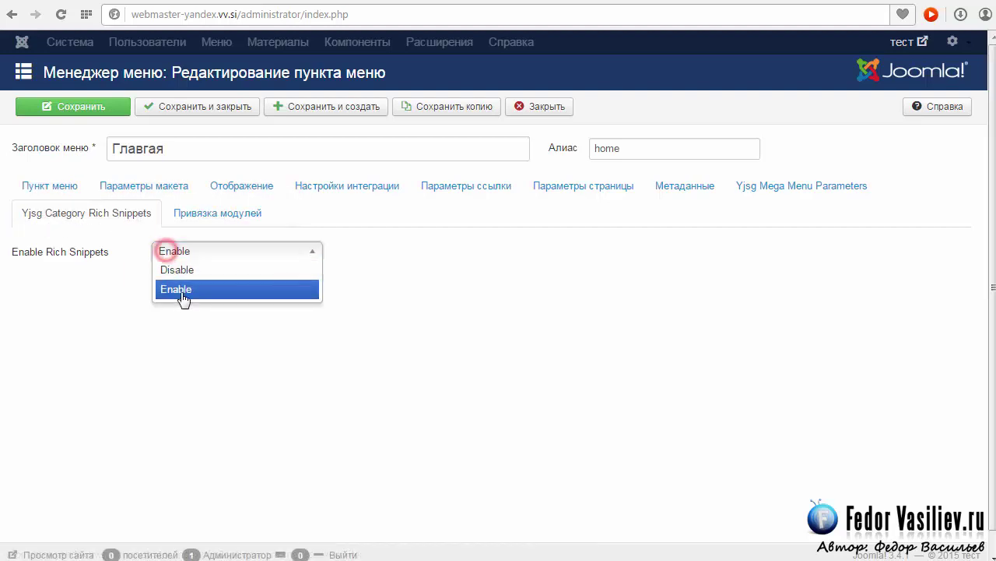
pyautogui.click(180, 288)
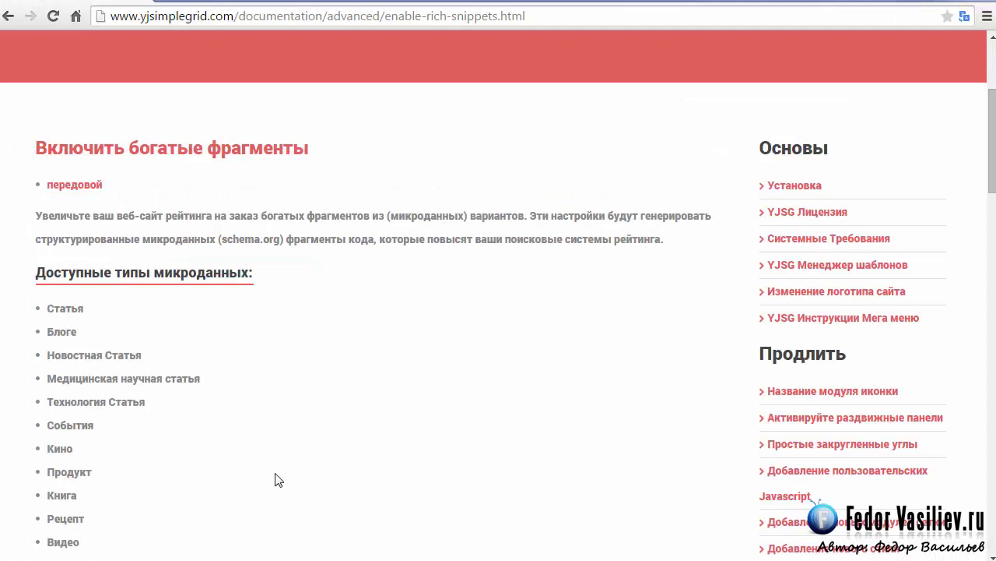
# Read the documentation page on enabling rich snippets, examining the available microdata types and the article's Yjsg Rich Snippets settings
pyautogui.scroll(3, 360, 387)
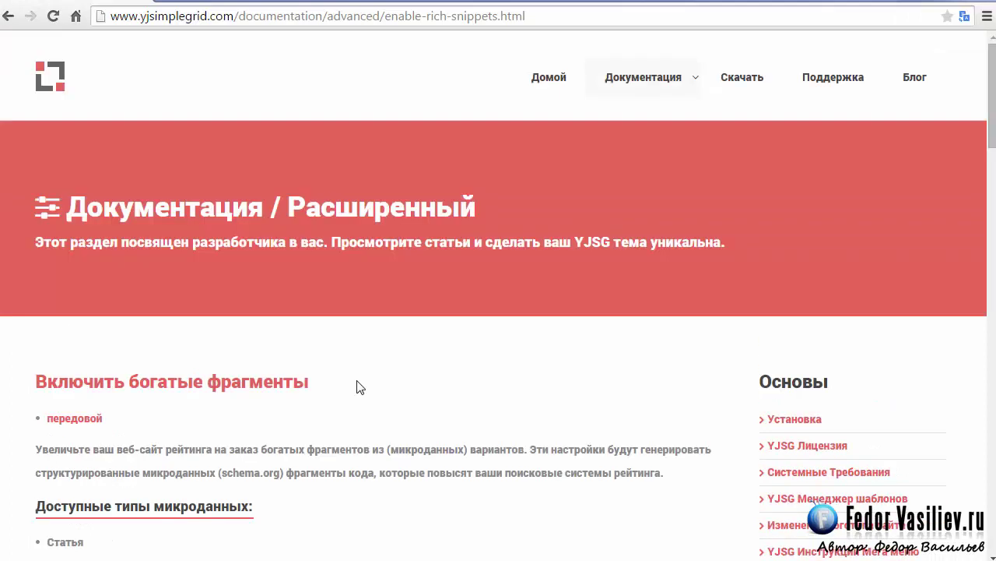
pyautogui.scroll(-8, 418, 348)
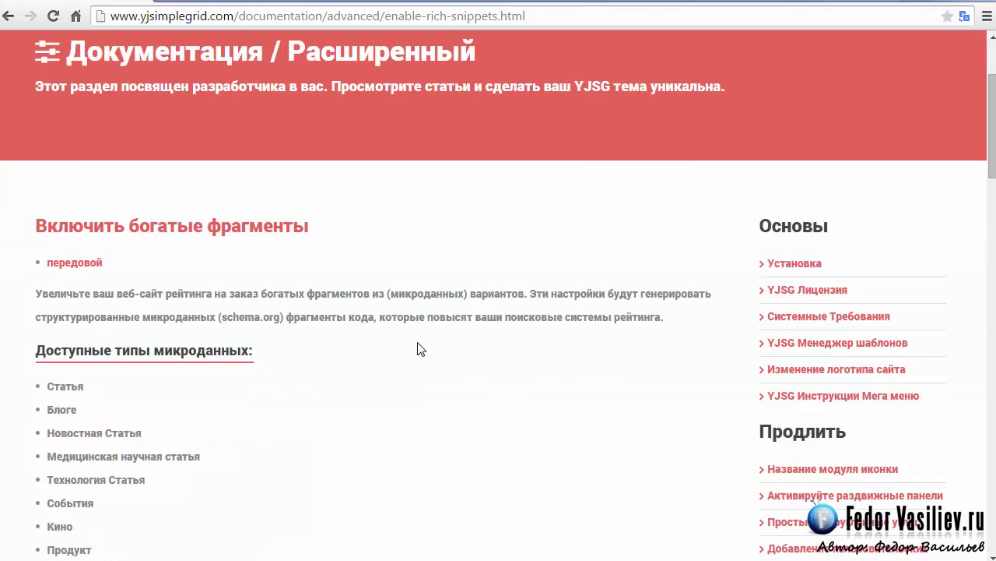
pyautogui.scroll(-3, 417, 348)
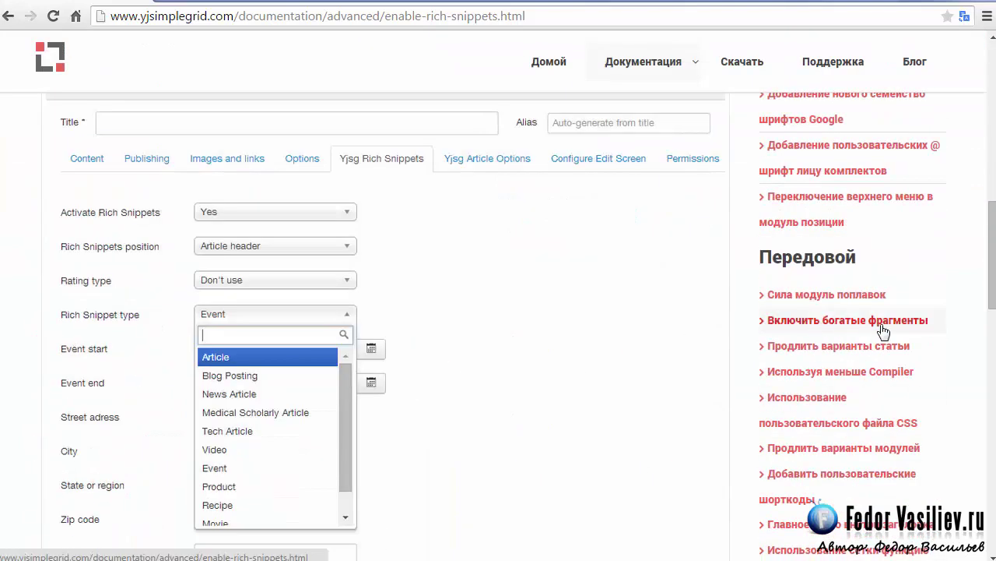
pyautogui.moveTo(933, 333)
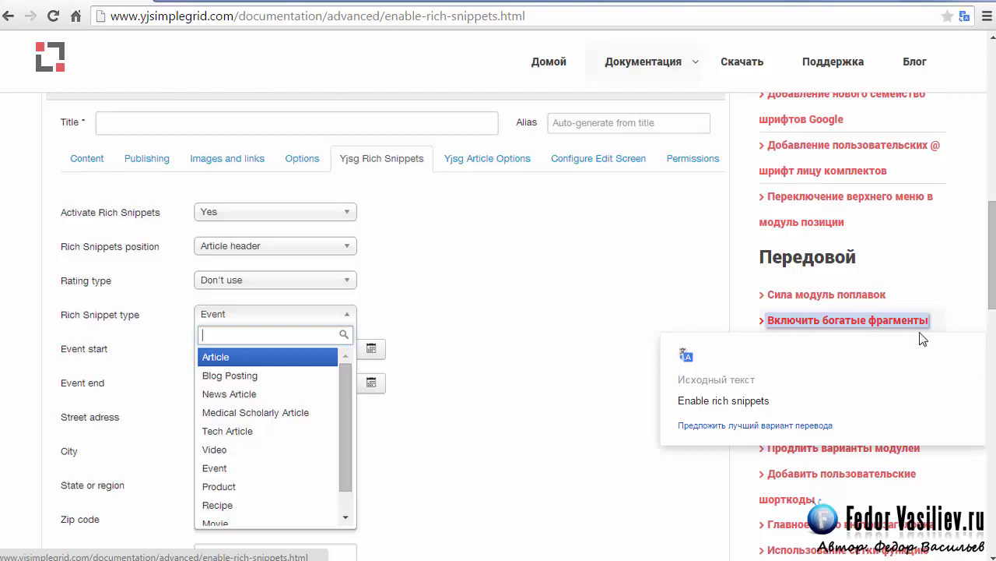
pyautogui.moveTo(989, 264); pyautogui.dragTo(990, 246)
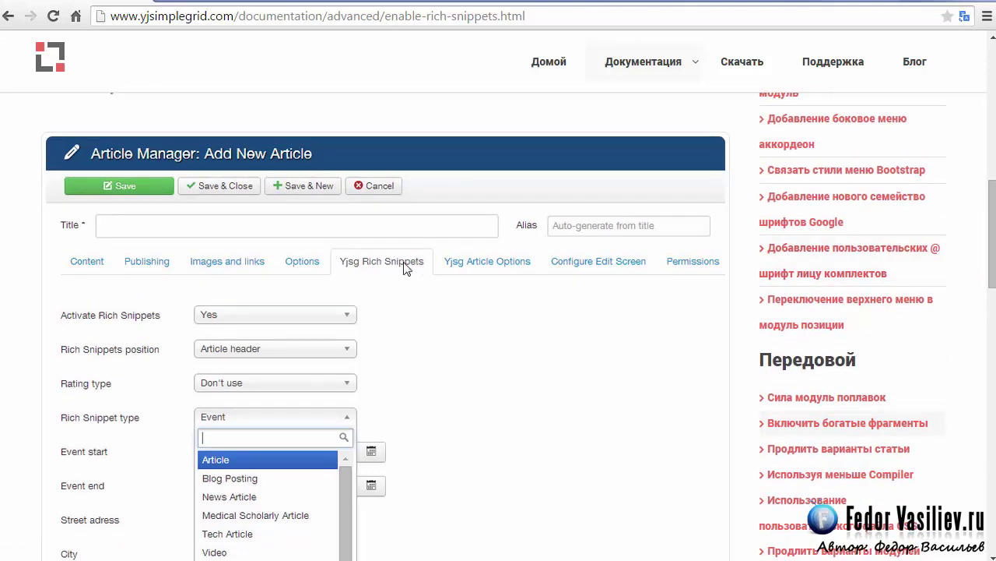
pyautogui.scroll(8, 404, 269)
pyautogui.scroll(-1, 389, 325)
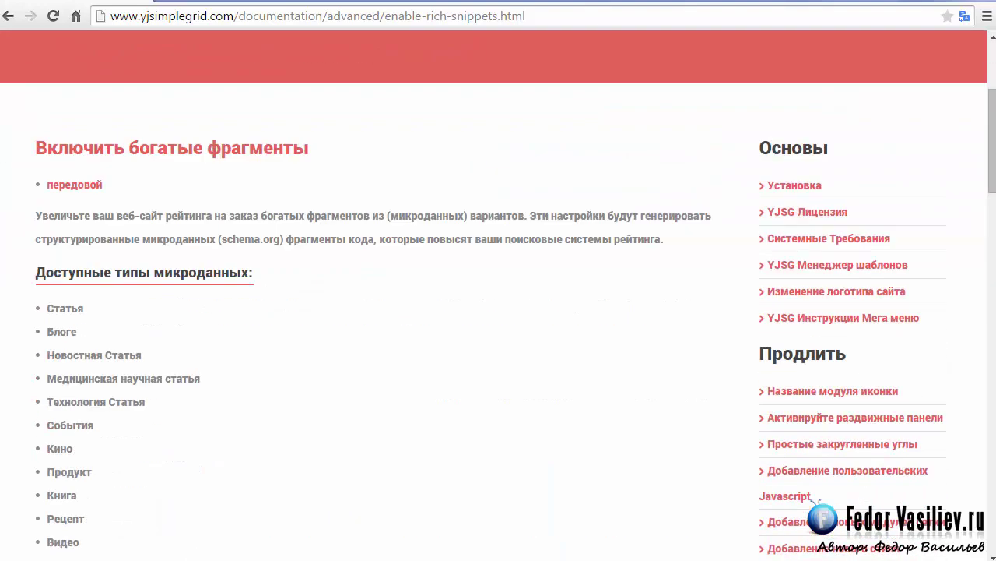
pyautogui.scroll(-2, 163, 187)
pyautogui.scroll(2, 127, 215)
pyautogui.scroll(-2, 127, 215)
pyautogui.scroll(2, 216, 433)
pyautogui.scroll(-1, 216, 433)
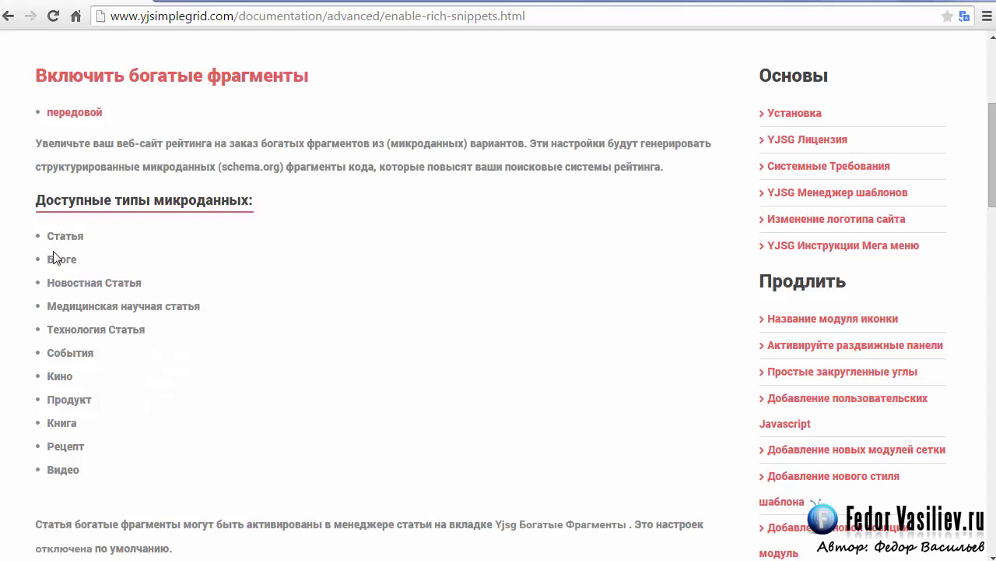
# Review the list of available microdata types, from Статья to Видео, on the rich snippets documentation page
pyautogui.scroll(-3, 278, 254)
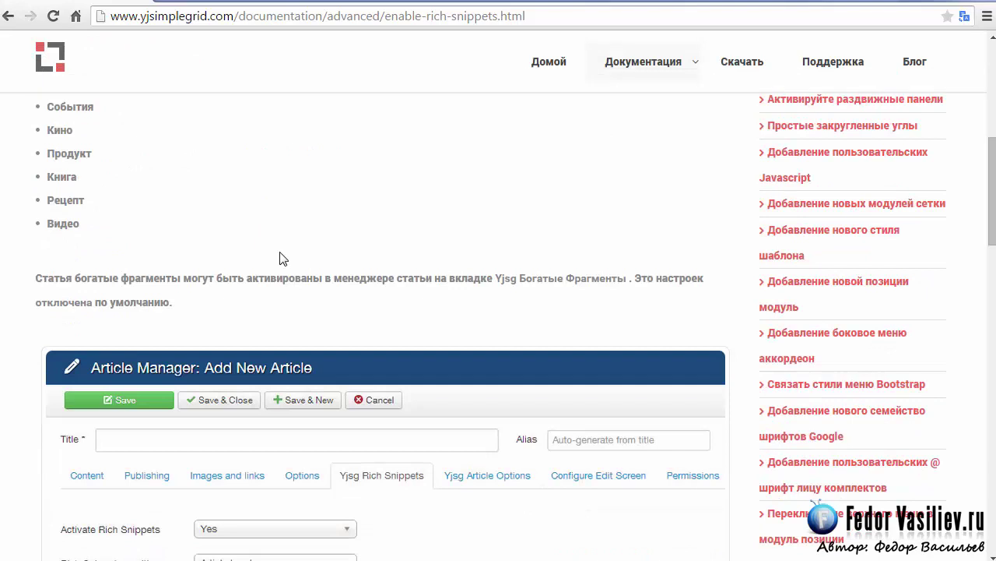
pyautogui.scroll(3, 282, 258)
pyautogui.doubleClick(89, 470)
pyautogui.doubleClick(87, 446)
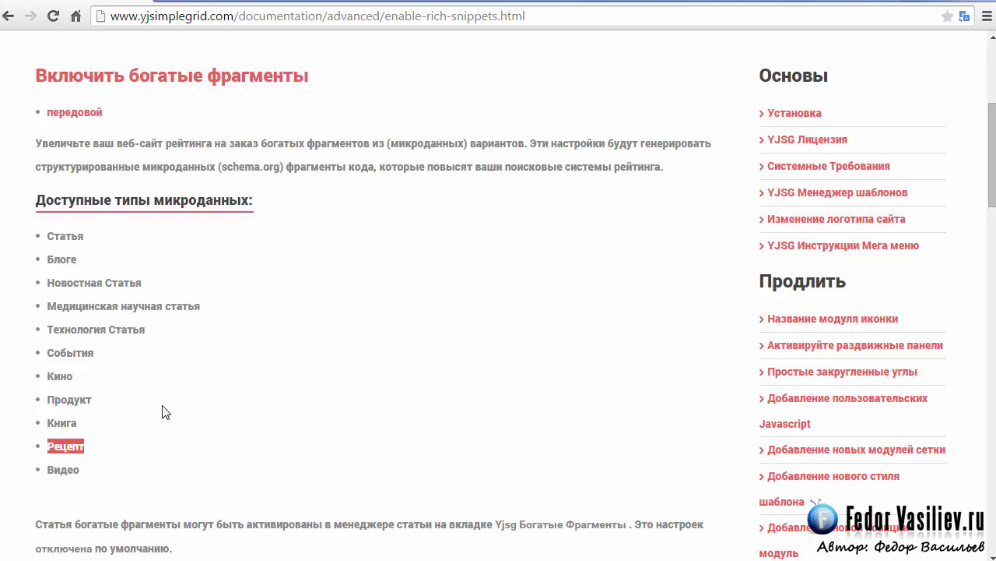
pyautogui.moveTo(87, 473); pyautogui.dragTo(37, 238)
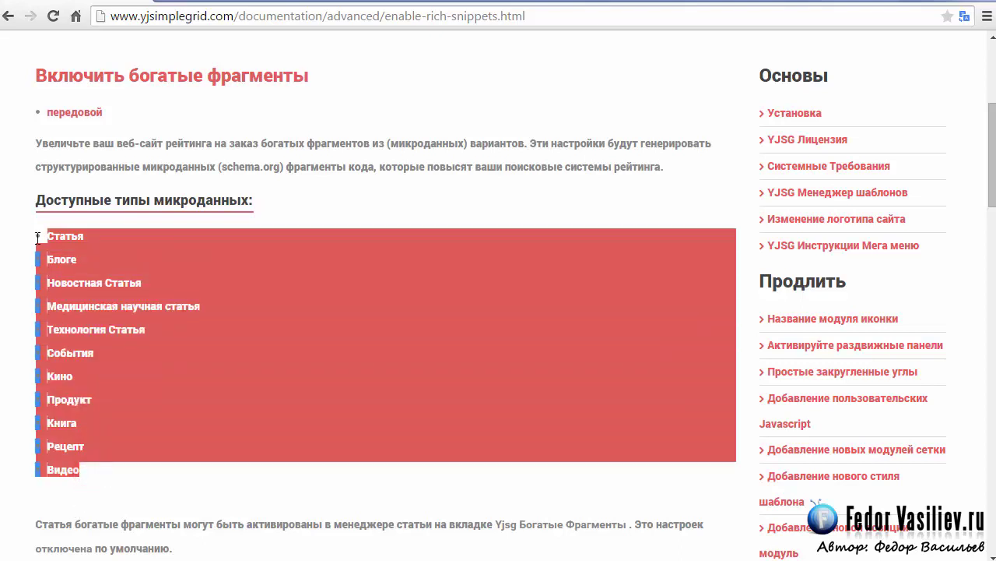
pyautogui.click(117, 260)
# Examine the documentation's example article Rich Snippets settings and the menu item's Yjsg Category Rich Snippets option
pyautogui.scroll(-6, 207, 360)
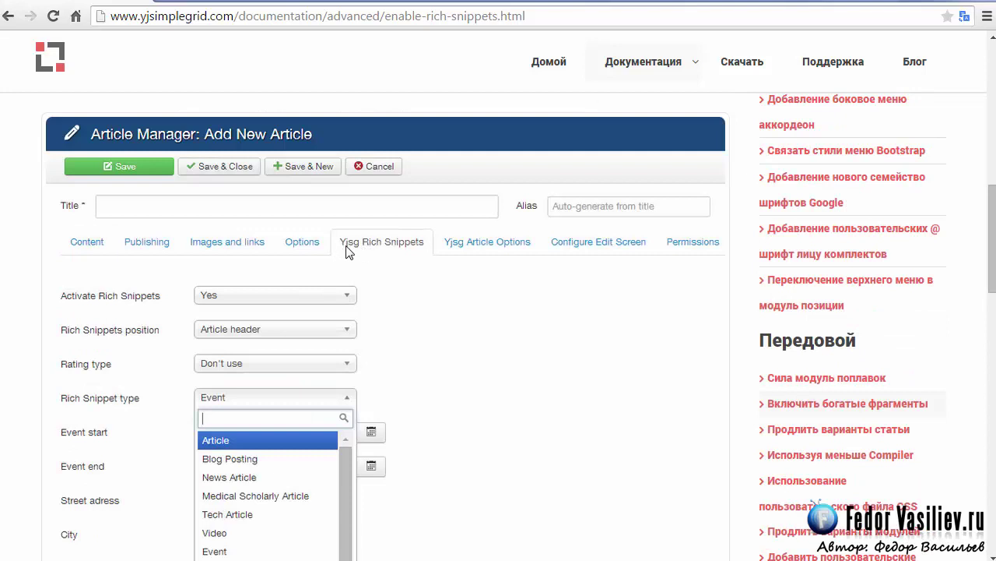
pyautogui.scroll(-2, 363, 254)
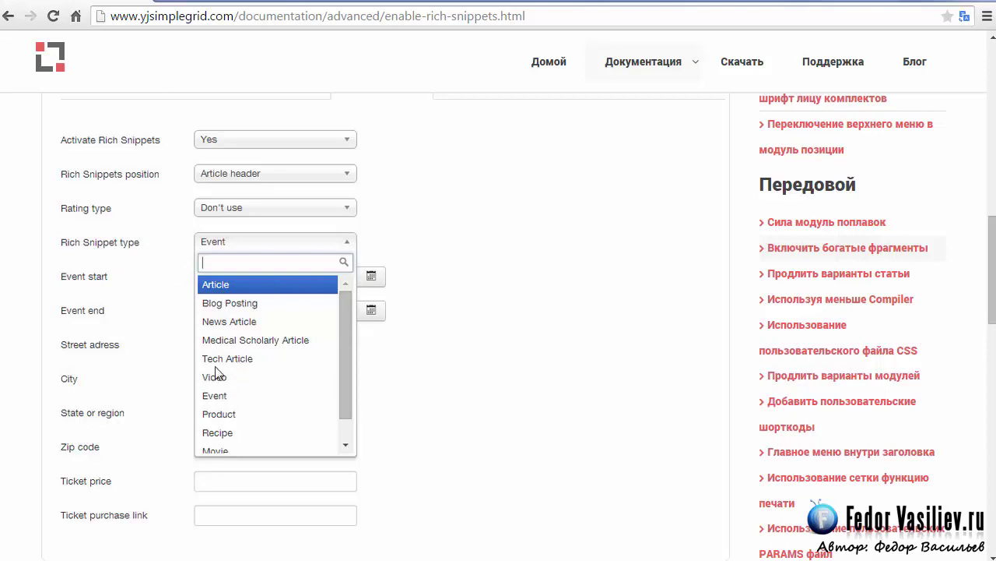
pyautogui.scroll(-5, 274, 312)
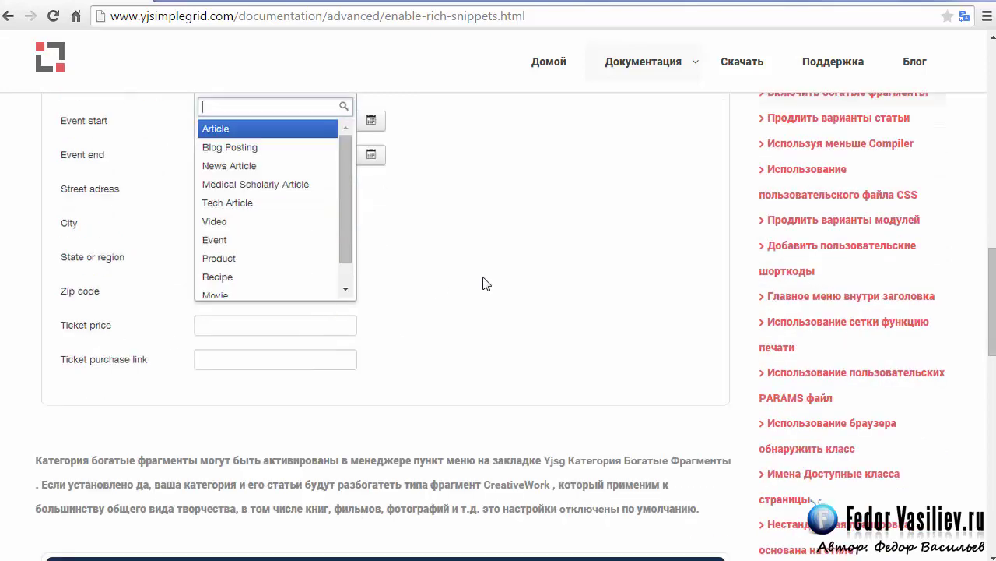
pyautogui.scroll(7, 482, 275)
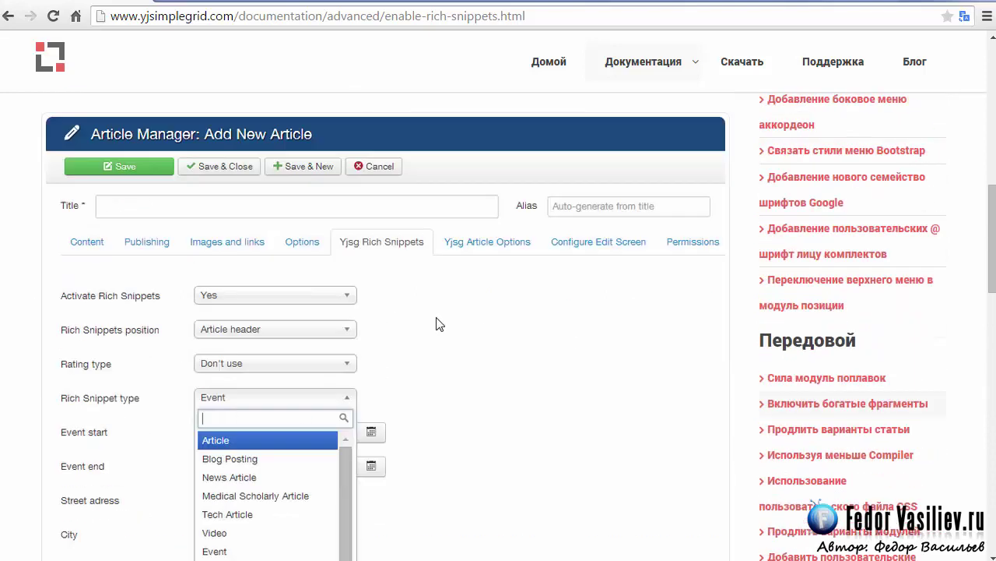
pyautogui.scroll(-2, 440, 324)
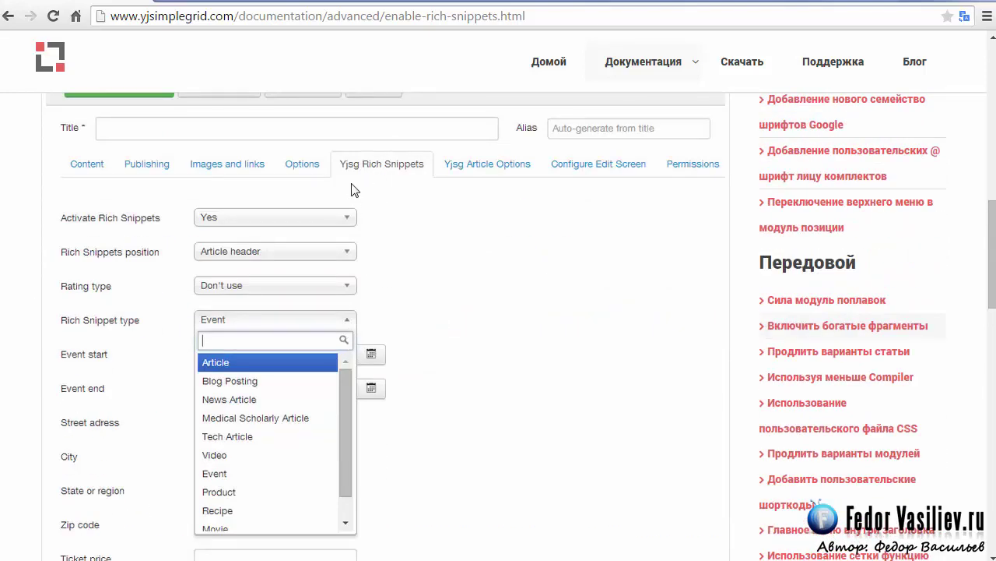
pyautogui.scroll(-7, 387, 282)
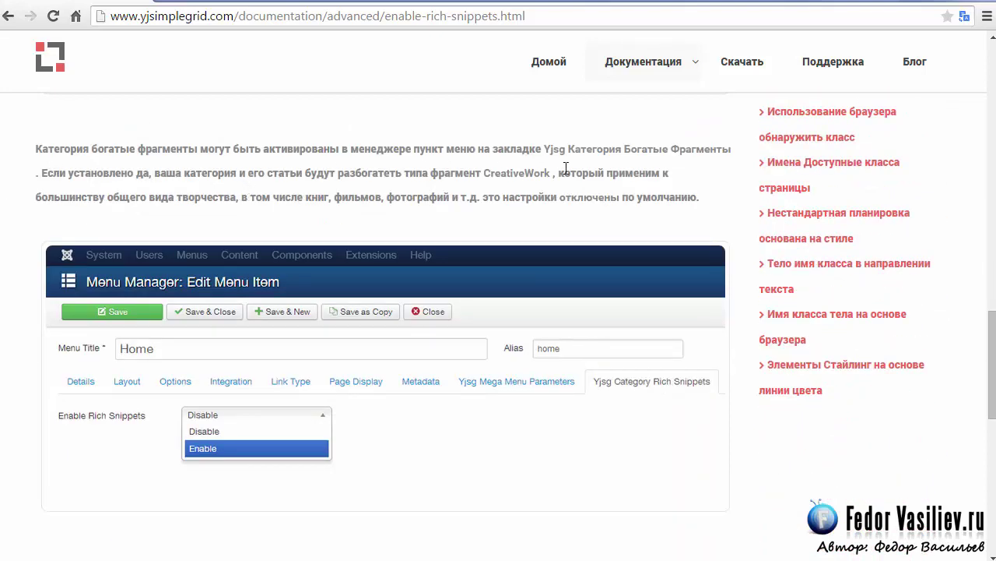
pyautogui.scroll(-4, 505, 212)
pyautogui.scroll(11, 504, 214)
pyautogui.scroll(10, 466, 405)
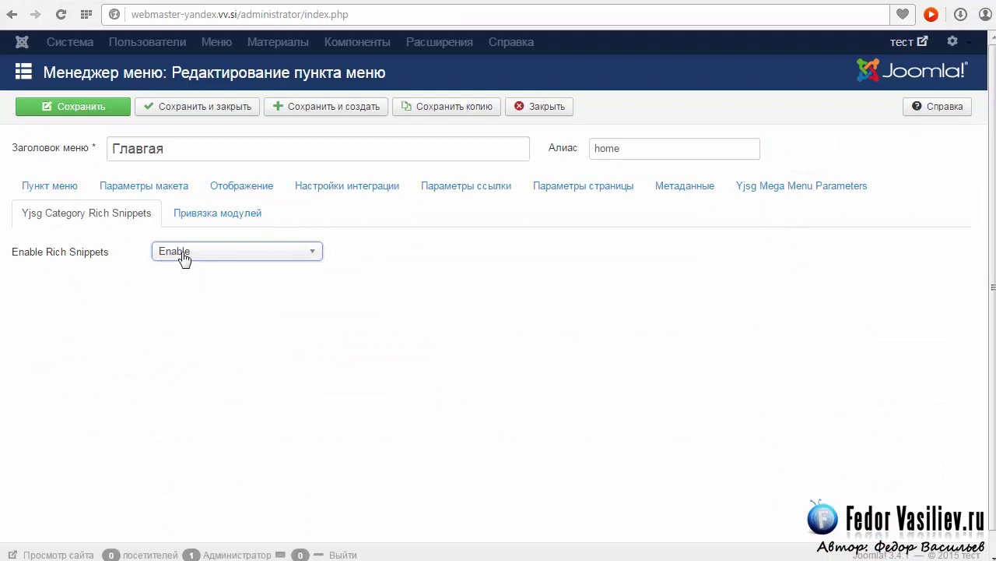
# Correct the misspelled title of the Joomla menu item to Главная
pyautogui.doubleClick(196, 147)
pyautogui.click(174, 145)
pyautogui.press('Left')
pyautogui.press('Left')
pyautogui.press('BackSpace')
pyautogui.write('н')
pyautogui.click(174, 151)
pyautogui.click(332, 319)
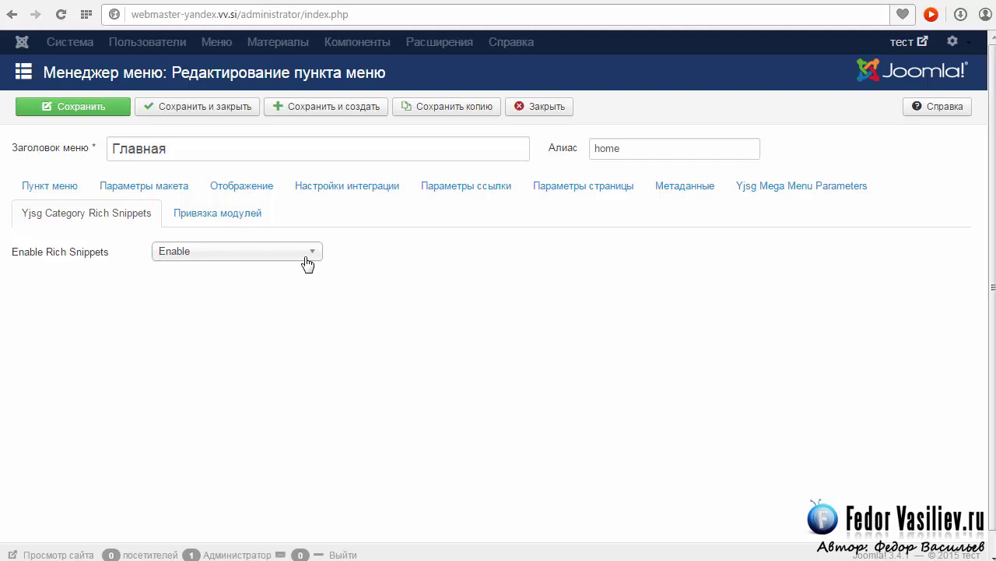
# Check the choices of the Enable Rich Snippets option, keeping Enable selected
pyautogui.click(169, 253)
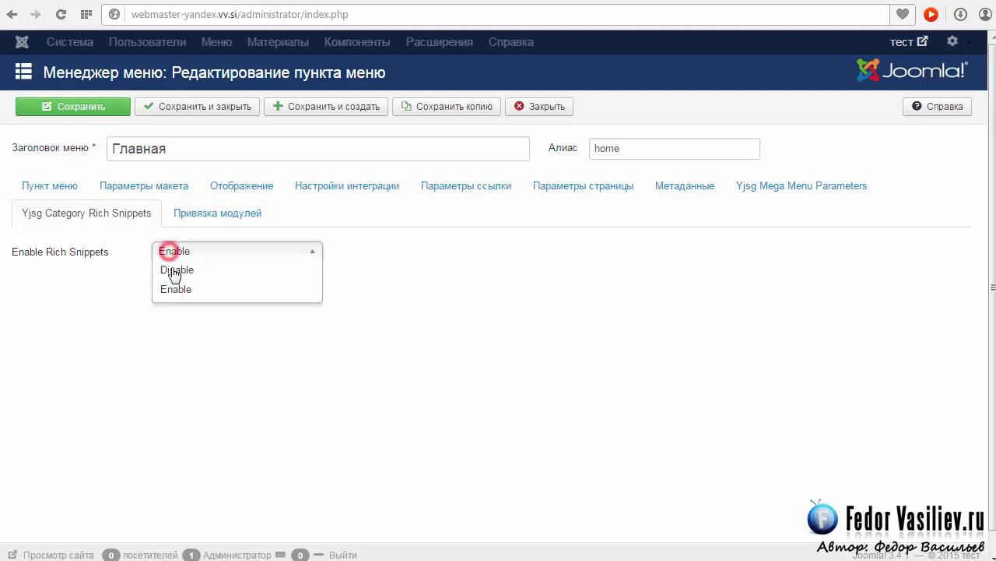
pyautogui.click(166, 289)
pyautogui.moveTo(104, 255); pyautogui.dragTo(34, 258)
pyautogui.click(178, 325)
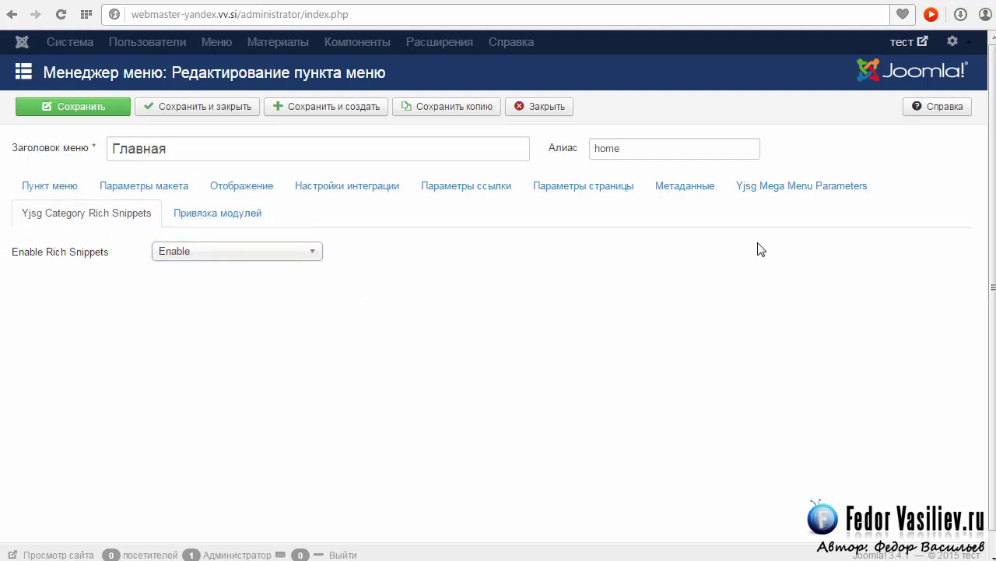
# In the menu item's Yjsg Mega Menu Parameters, set FA Icon Before title to the glass icon, fa fa-glass
pyautogui.click(810, 190)
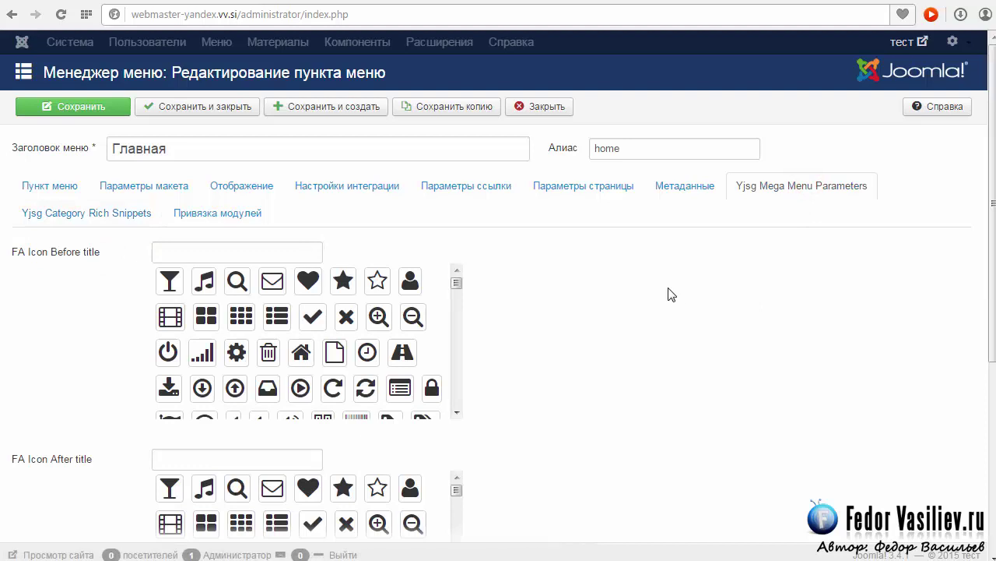
pyautogui.scroll(-1, 623, 265)
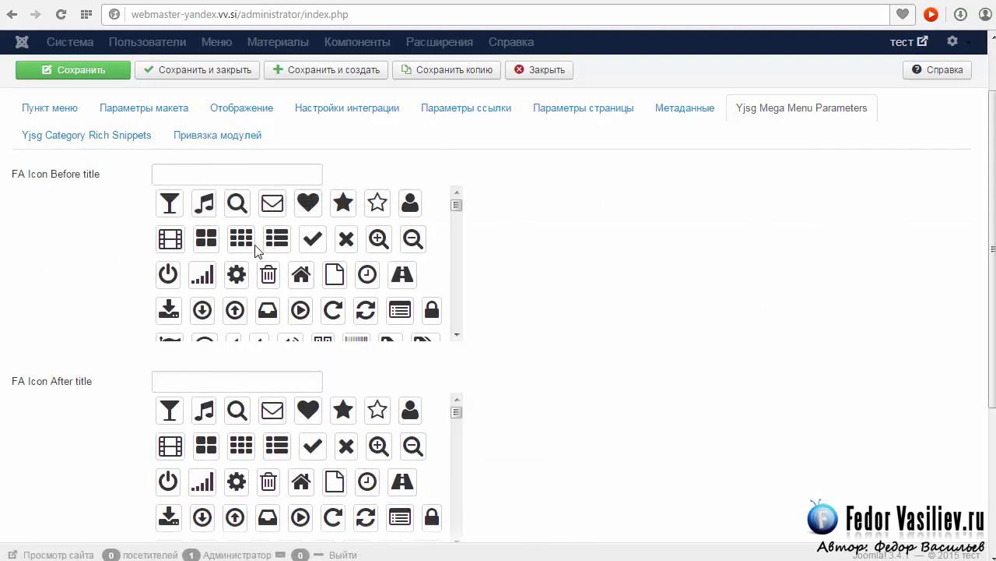
pyautogui.scroll(-2, 256, 249)
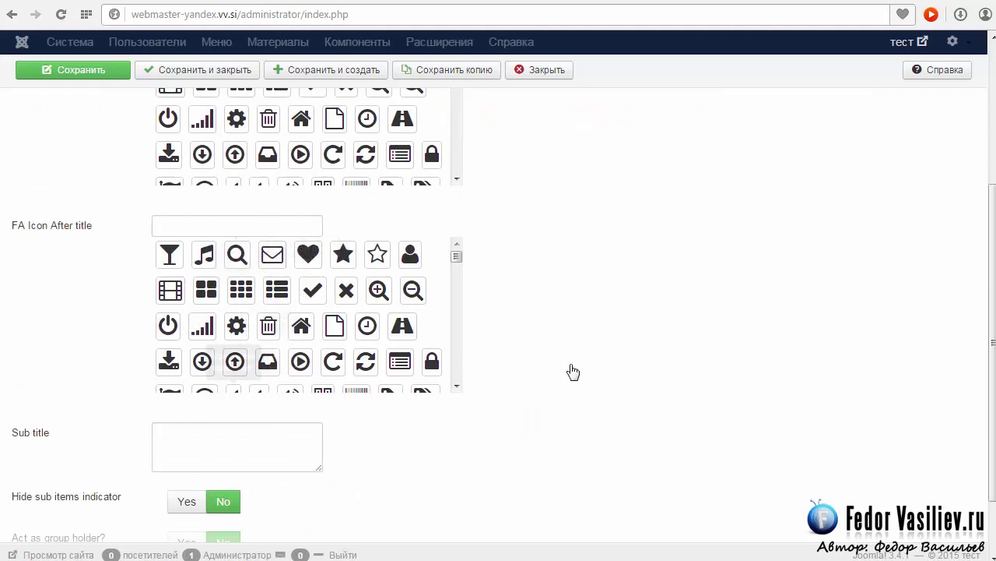
pyautogui.scroll(2, 571, 371)
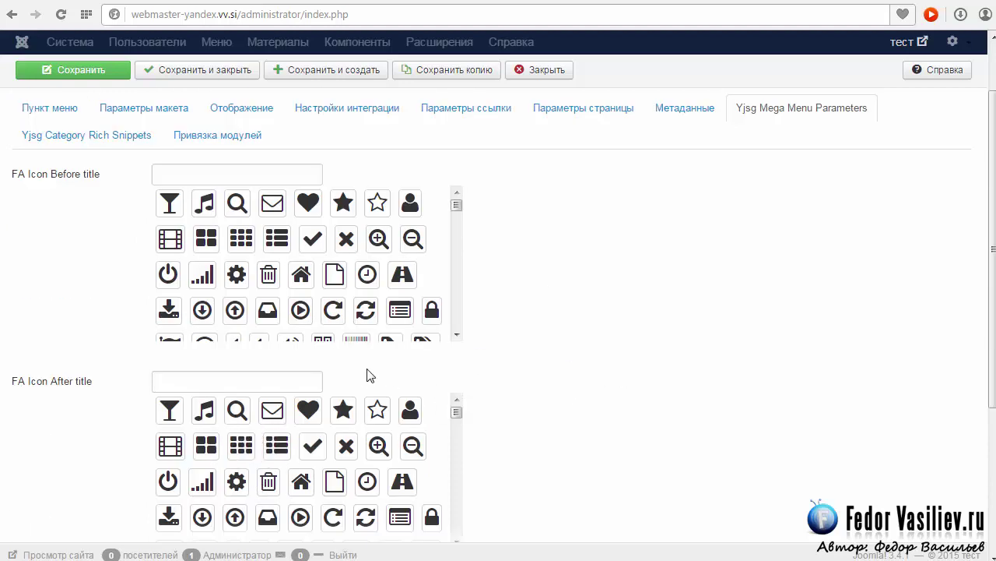
pyautogui.moveTo(456, 205)
pyautogui.mouseDown()
pyautogui.moveTo(447, 302)
pyautogui.moveTo(456, 330)
pyautogui.moveTo(458, 191)
pyautogui.mouseUp()
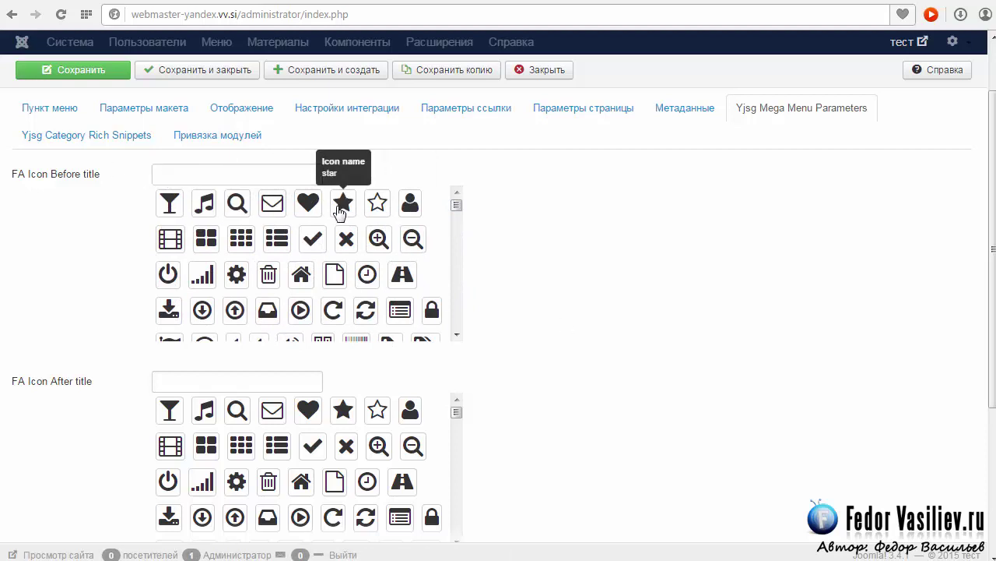
pyautogui.click(170, 209)
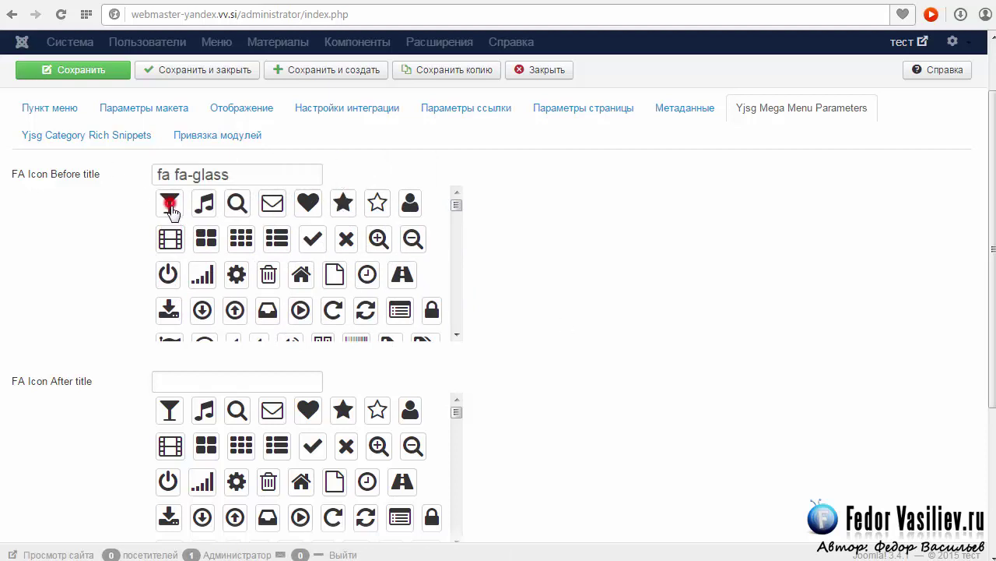
pyautogui.tripleClick(241, 176)
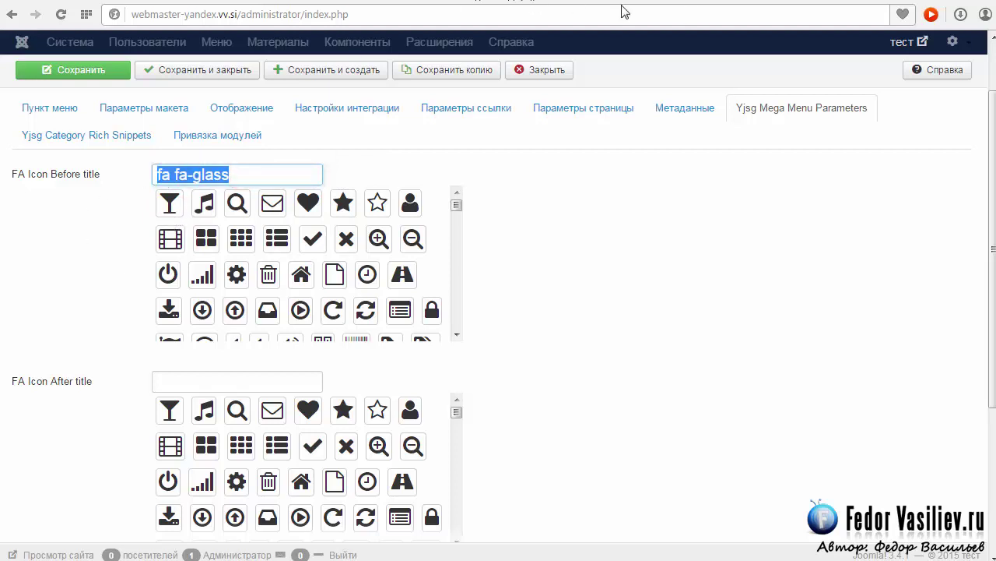
# Switch to the landing-page7.besaba.com demo site and examine the icon and subtitle of its Главная menu item
pyautogui.click(564, 2)
pyautogui.click(61, 123)
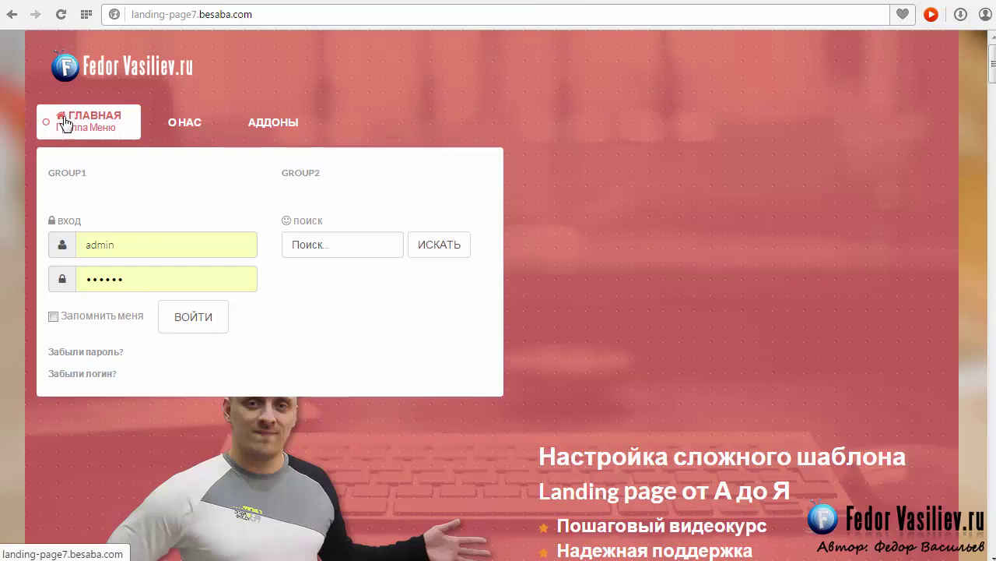
pyautogui.click(100, 124)
pyautogui.click(120, 137)
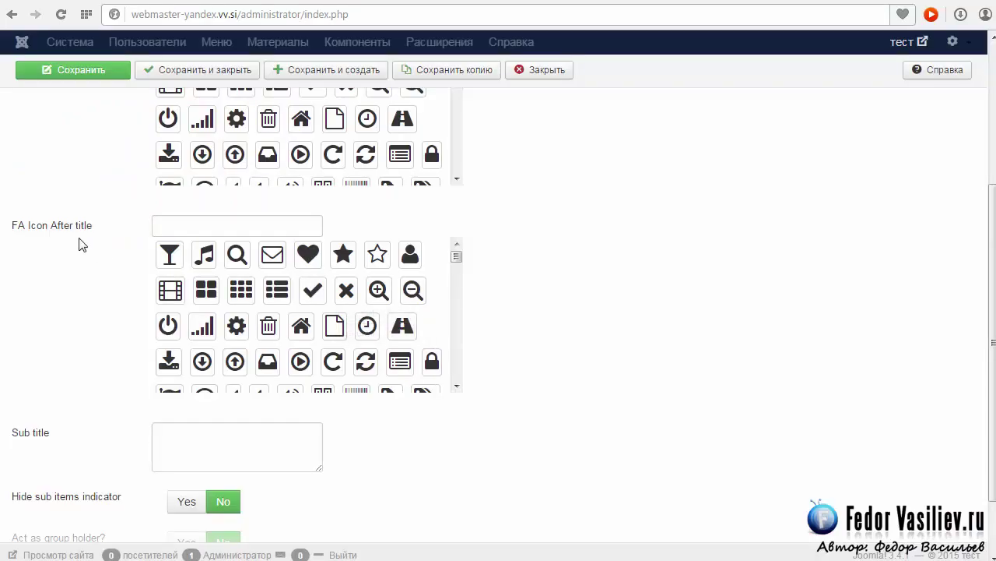
# Enter группа меню as the menu item's Sub title, using the demo site's menu as the model
pyautogui.click(179, 227)
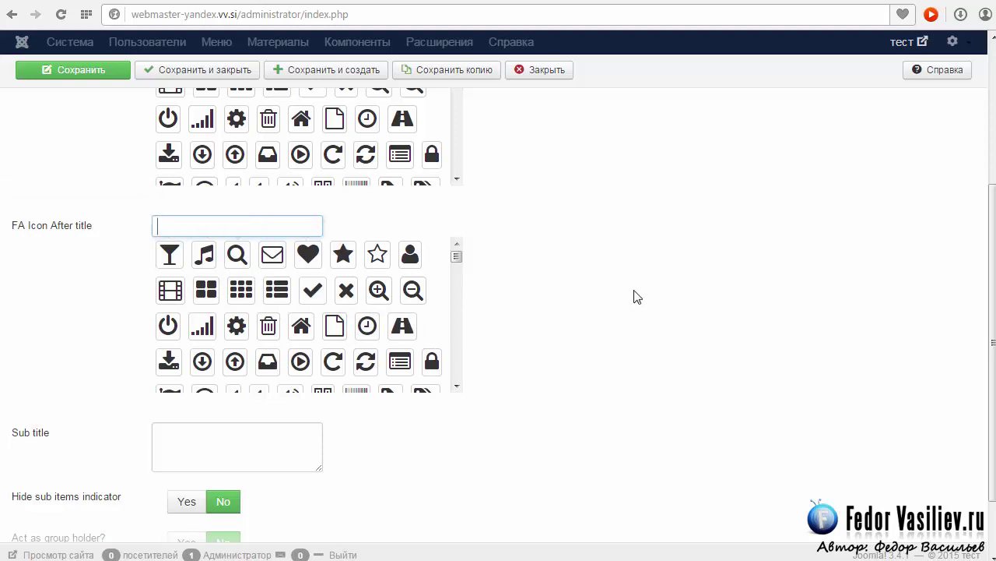
pyautogui.scroll(-1, 665, 246)
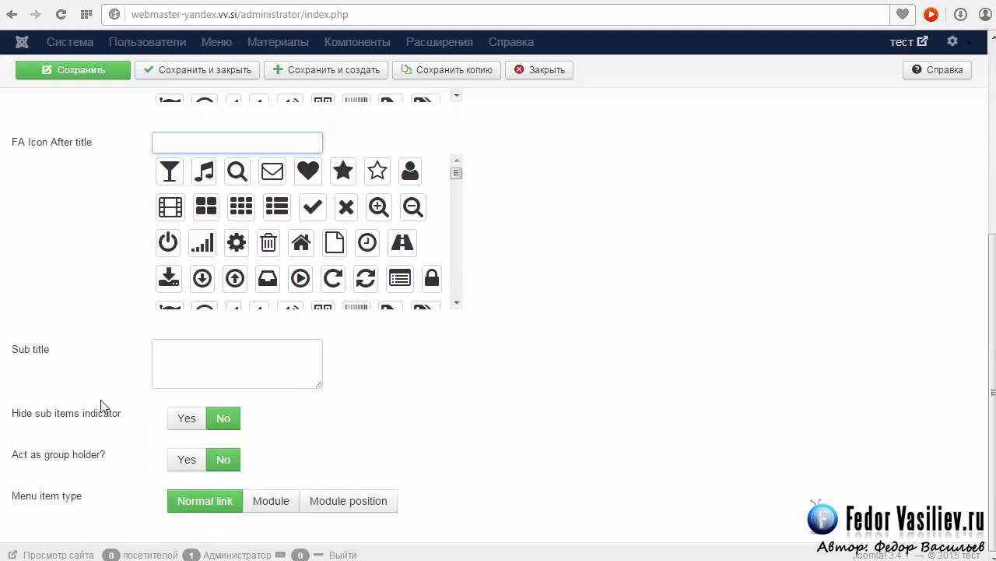
pyautogui.moveTo(72, 360); pyautogui.dragTo(16, 354)
pyautogui.click(201, 365)
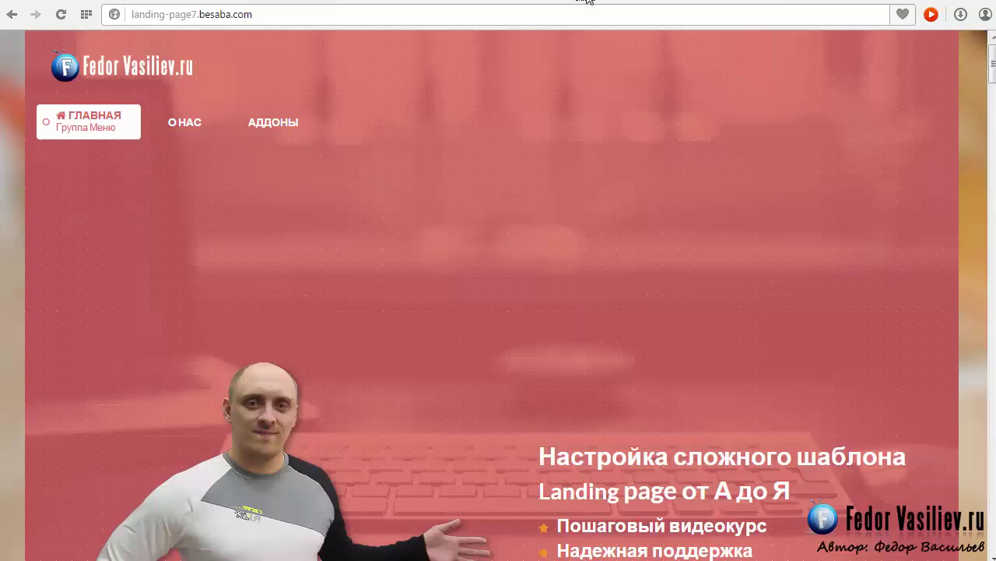
pyautogui.moveTo(68, 140)
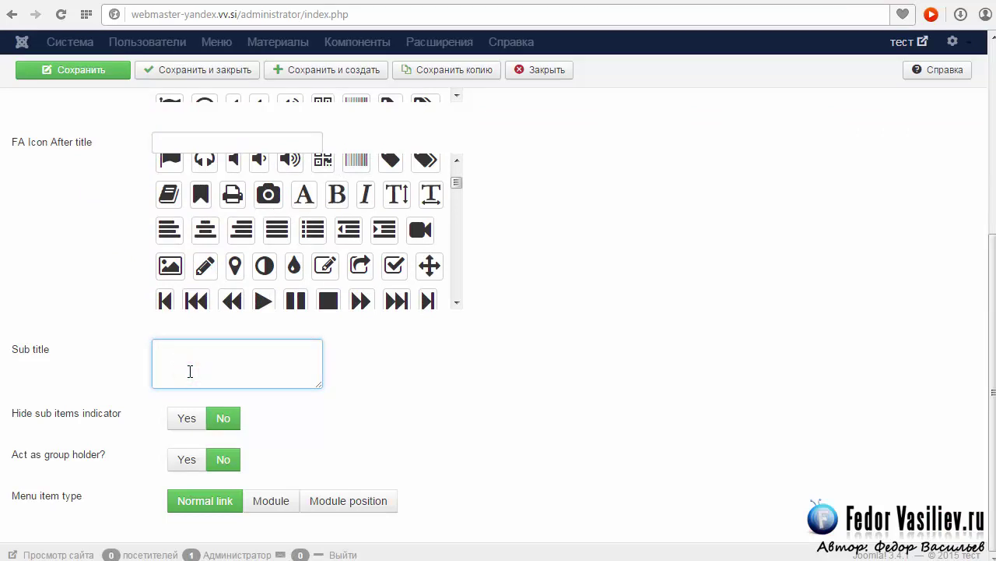
pyautogui.write('группа меню')
# Set the icon before the title to the house and the icon after the title to fa fa-check-circle-o
pyautogui.scroll(3, 551, 294)
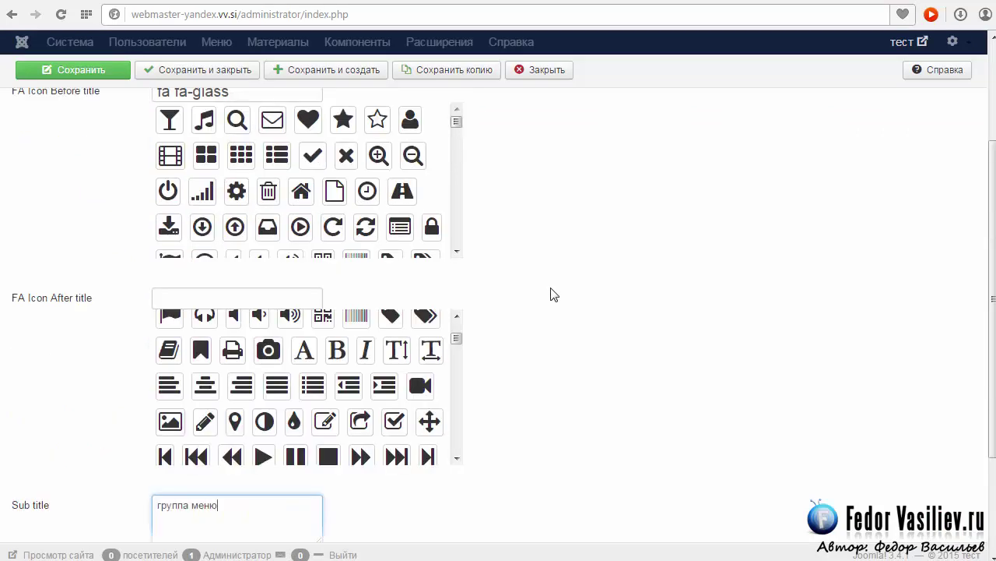
pyautogui.moveTo(457, 200); pyautogui.dragTo(457, 204)
pyautogui.scroll(3, 301, 274)
pyautogui.click(302, 273)
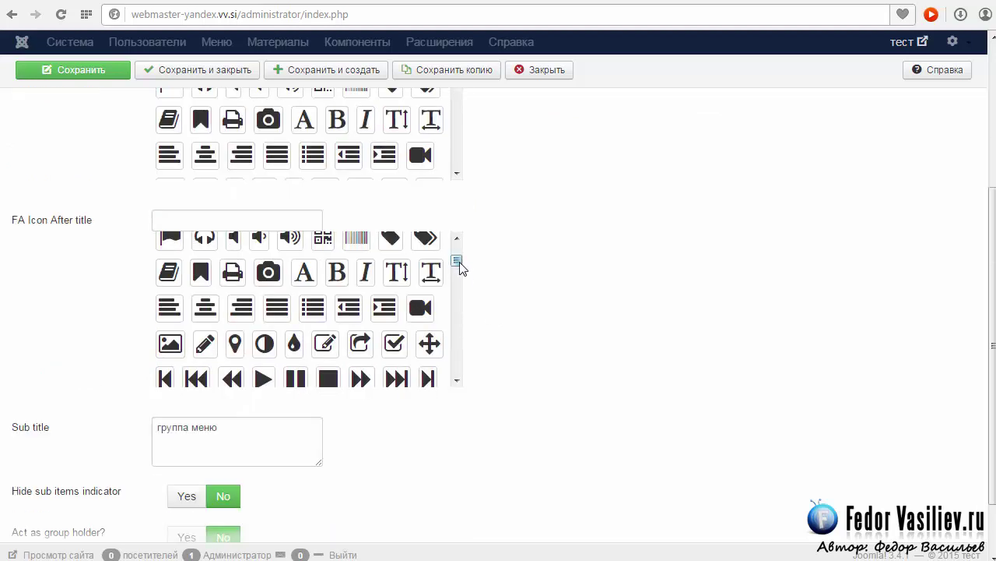
pyautogui.moveTo(459, 263); pyautogui.dragTo(460, 274)
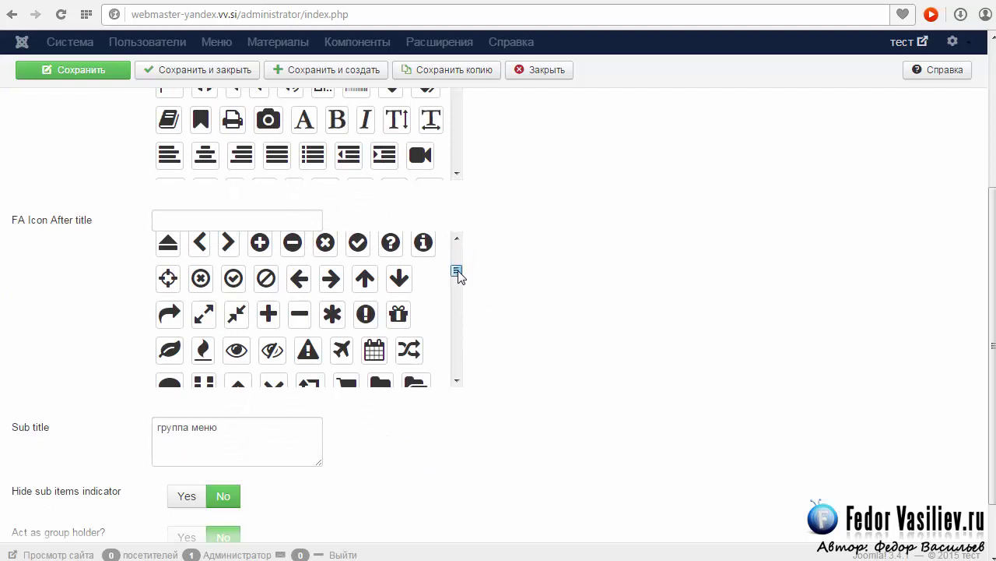
pyautogui.click(234, 279)
# Read the description of the Hide sub items indicator option and its Russian translation in Google Translate
pyautogui.scroll(-1, 531, 274)
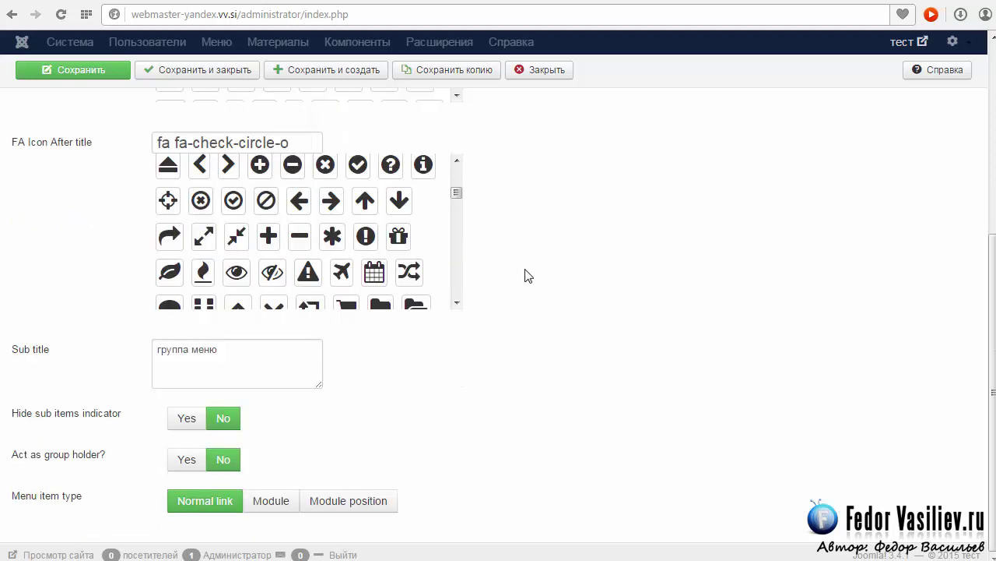
pyautogui.moveTo(39, 425)
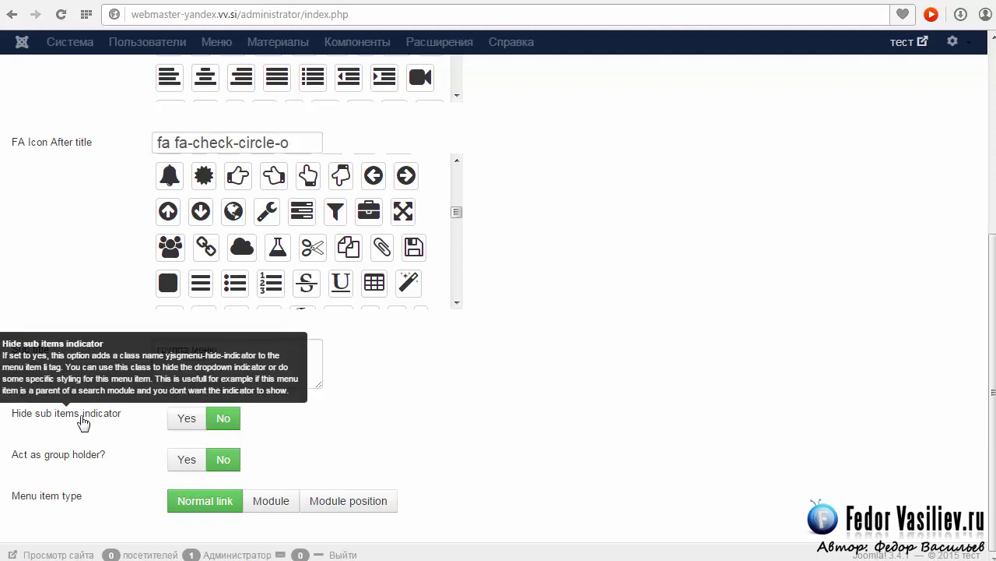
pyautogui.click(23, 2)
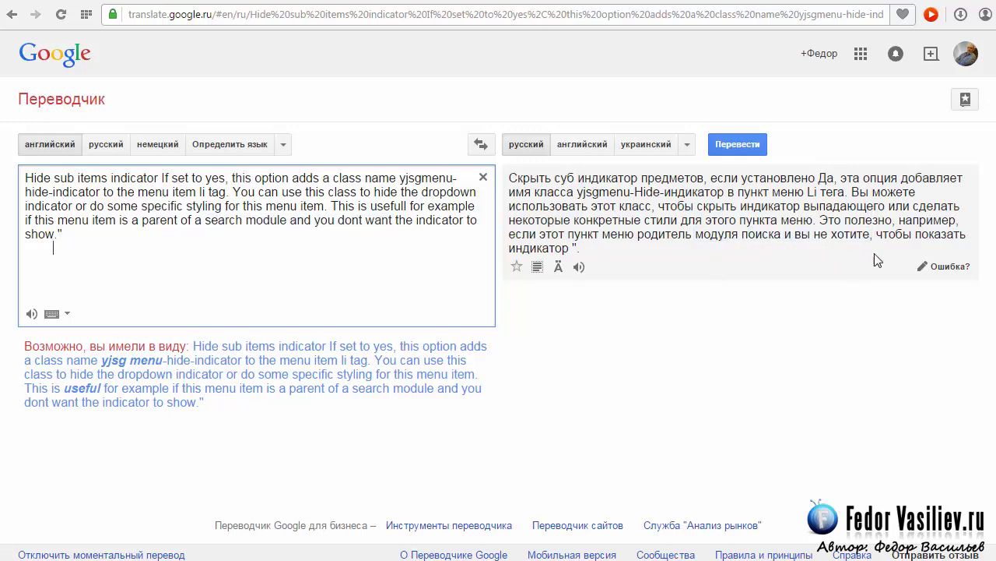
pyautogui.click(847, 2)
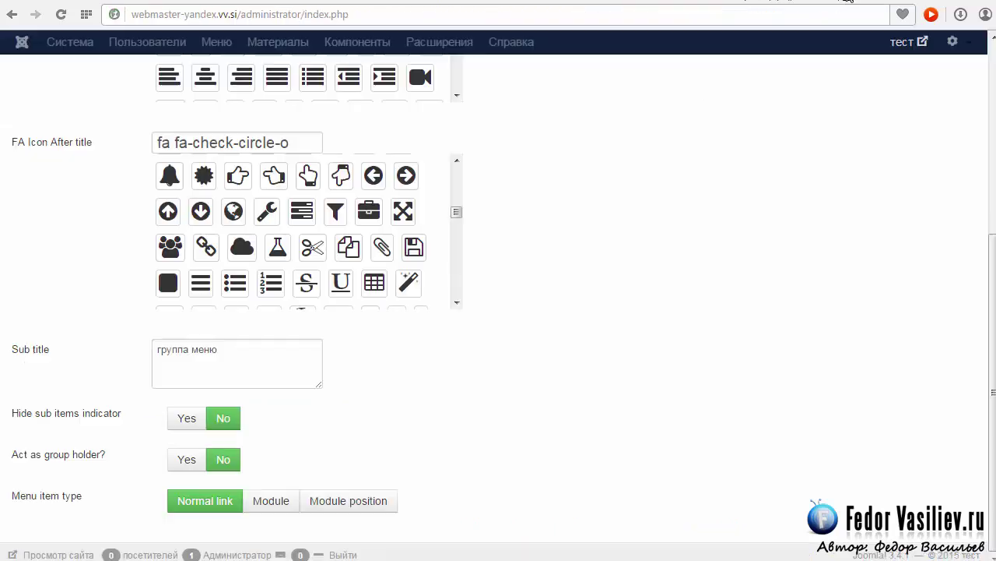
pyautogui.moveTo(70, 427)
# Set the menu item's Act as group holder option to Yes and bring its group settings into view
pyautogui.moveTo(102, 462)
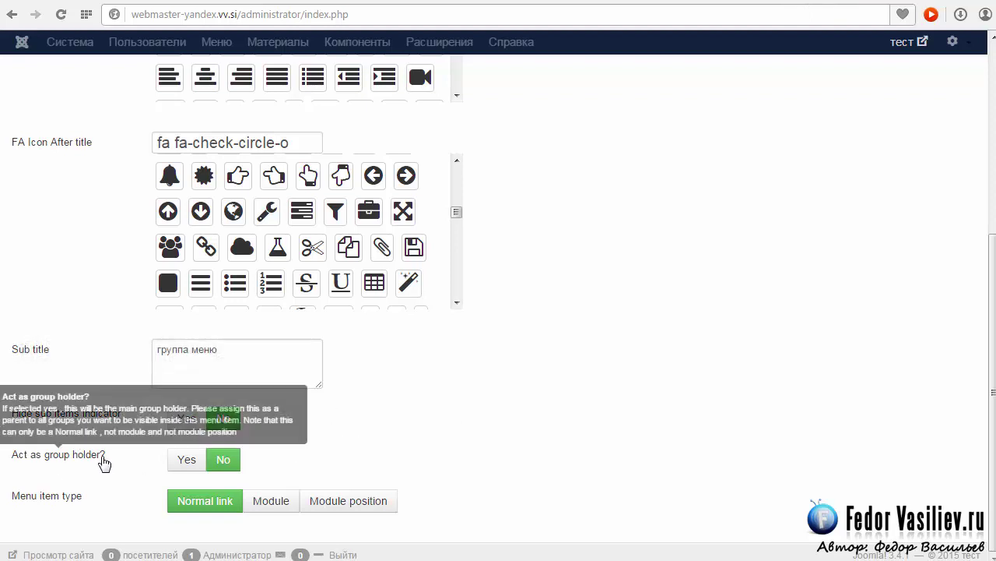
pyautogui.click(181, 460)
pyautogui.scroll(-2, 309, 442)
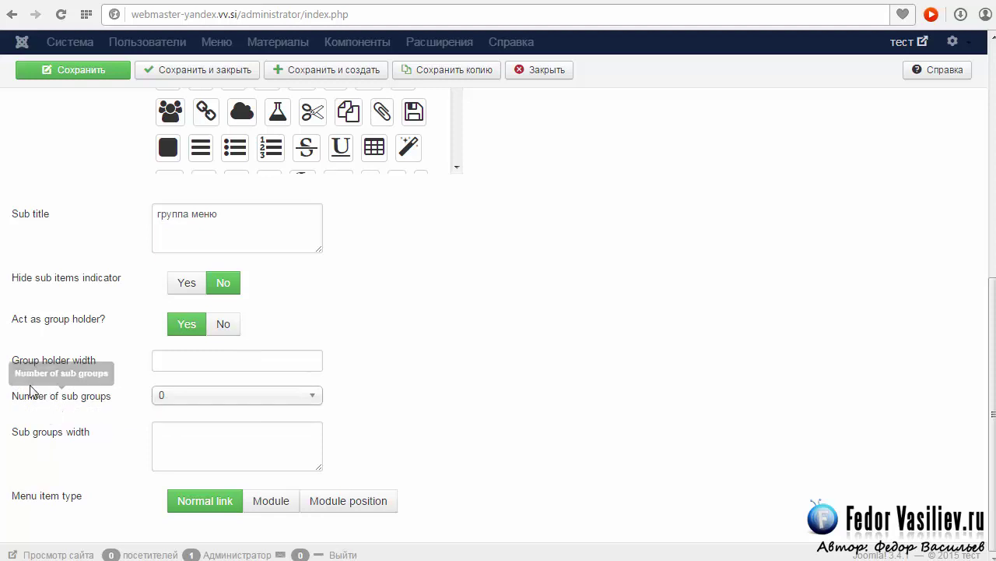
# Set the menu item's Group holder width to 600 and its Number of sub groups to 2
pyautogui.moveTo(47, 370)
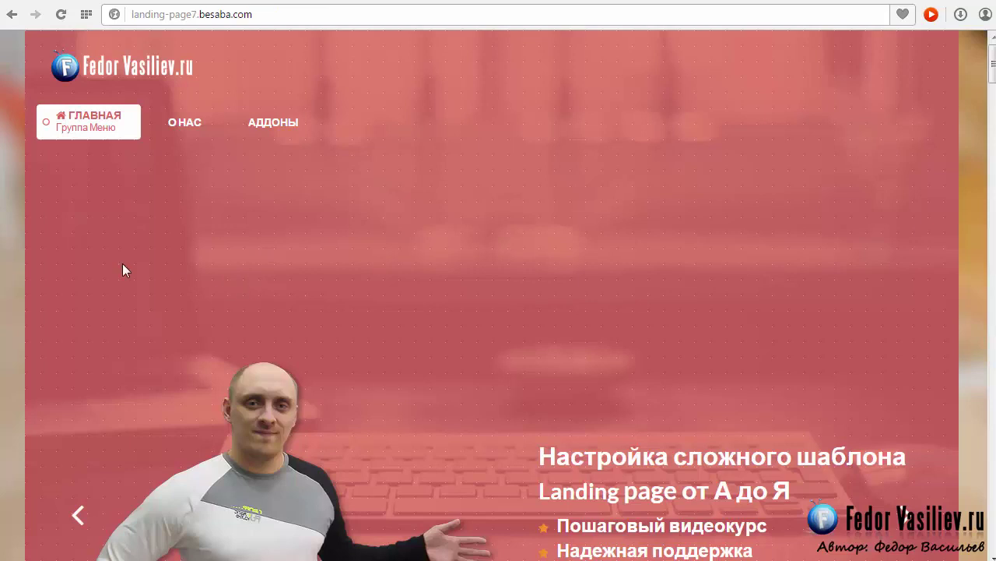
pyautogui.moveTo(80, 126)
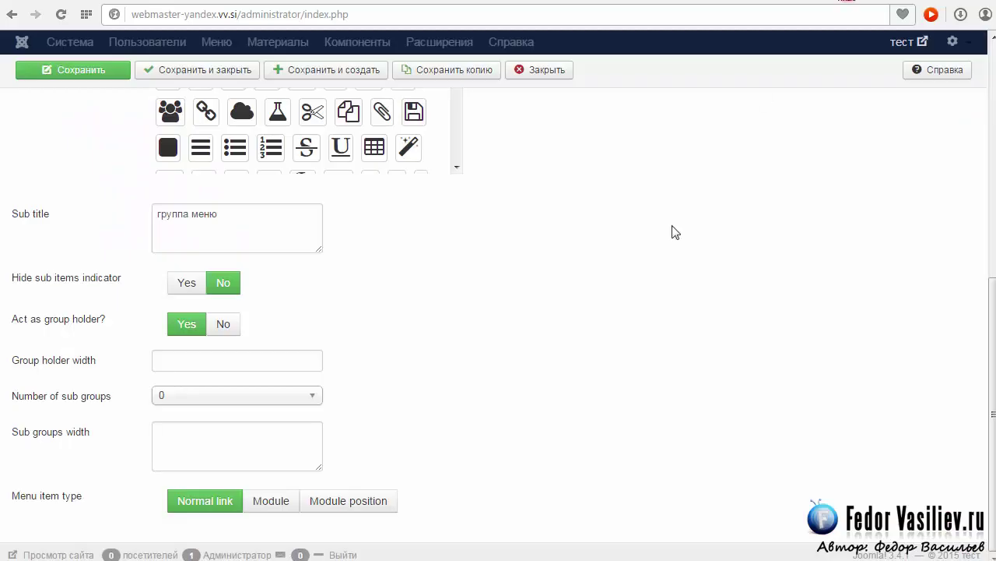
pyautogui.click(199, 349)
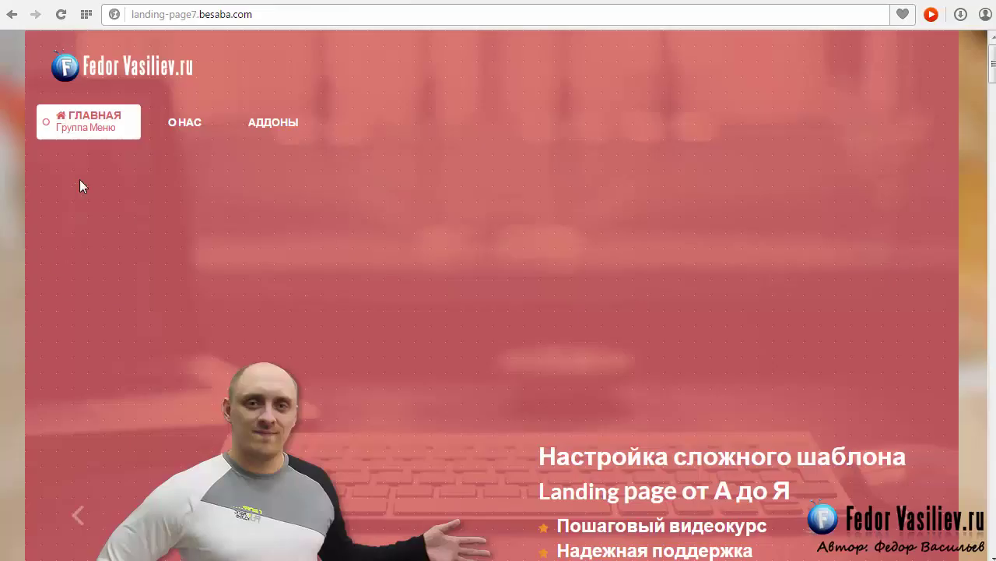
pyautogui.moveTo(98, 122)
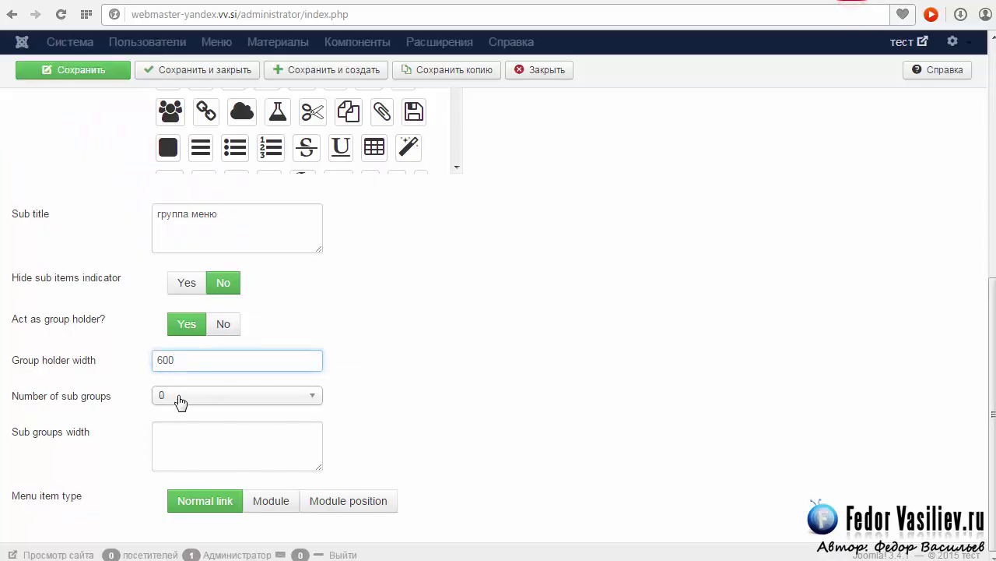
pyautogui.click(178, 395)
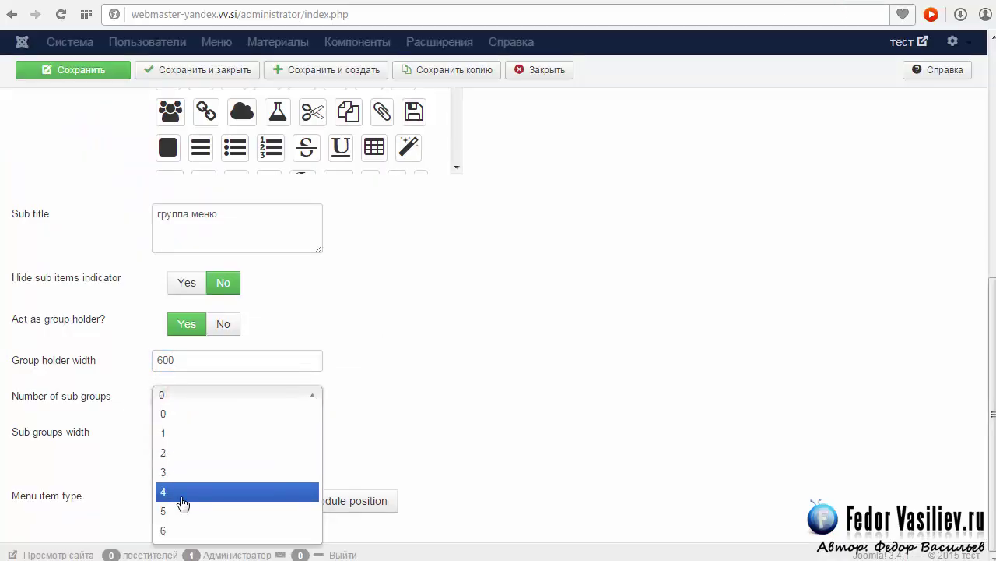
pyautogui.click(163, 453)
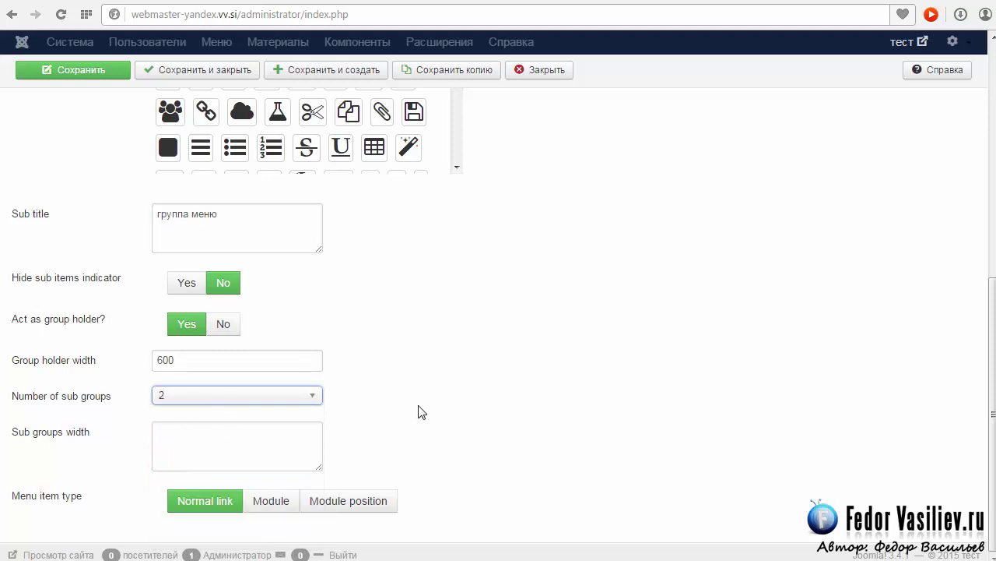
# Enter 300 and 300 on separate lines as the Sub groups width, and save and close the menu item Главная
pyautogui.click(184, 442)
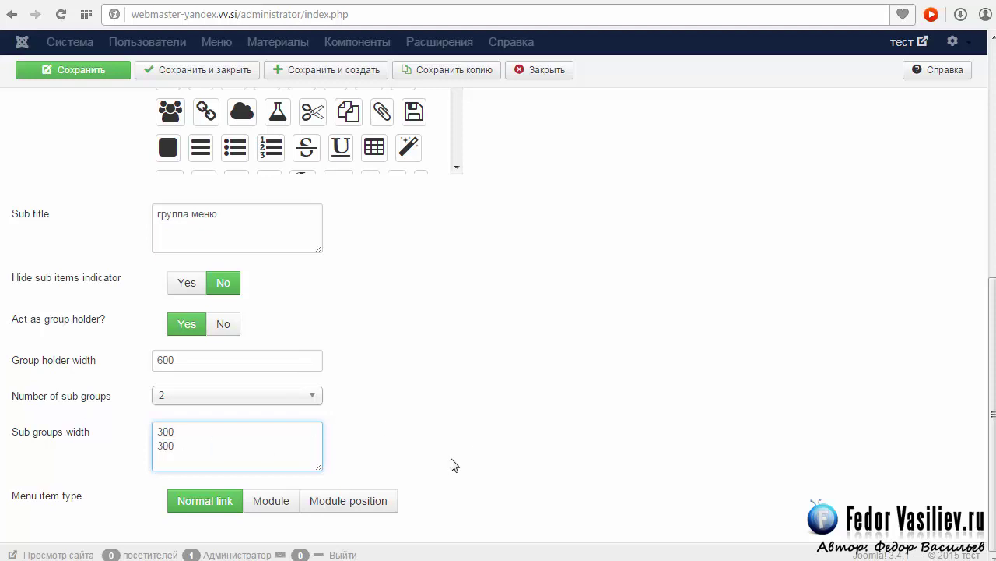
pyautogui.click(327, 477)
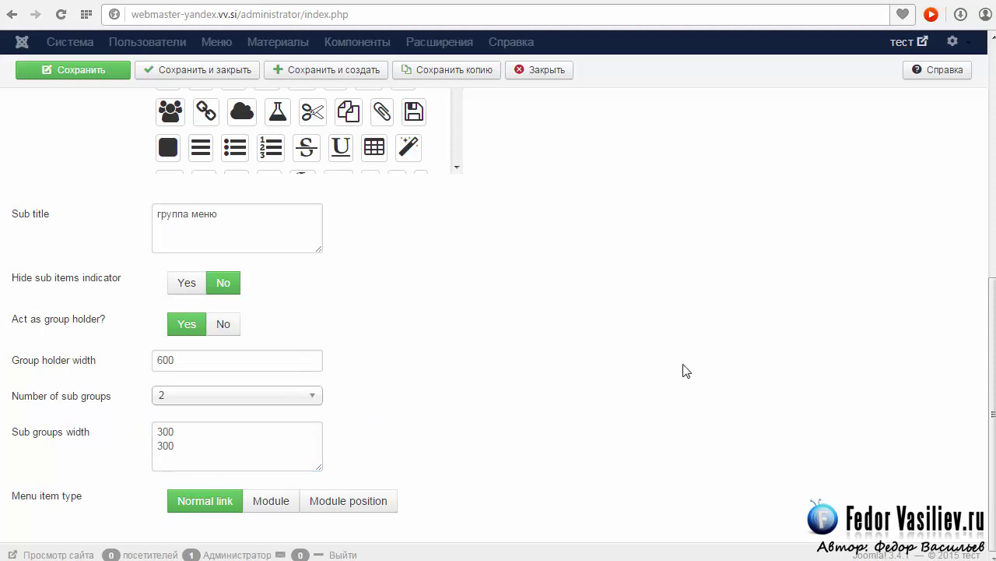
pyautogui.moveTo(993, 415); pyautogui.dragTo(993, 197)
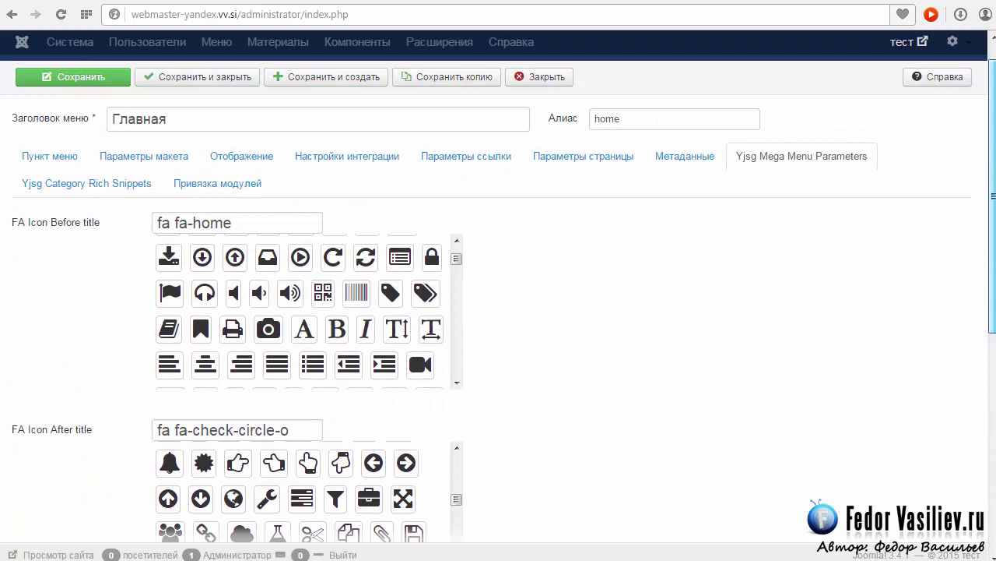
pyautogui.click(181, 77)
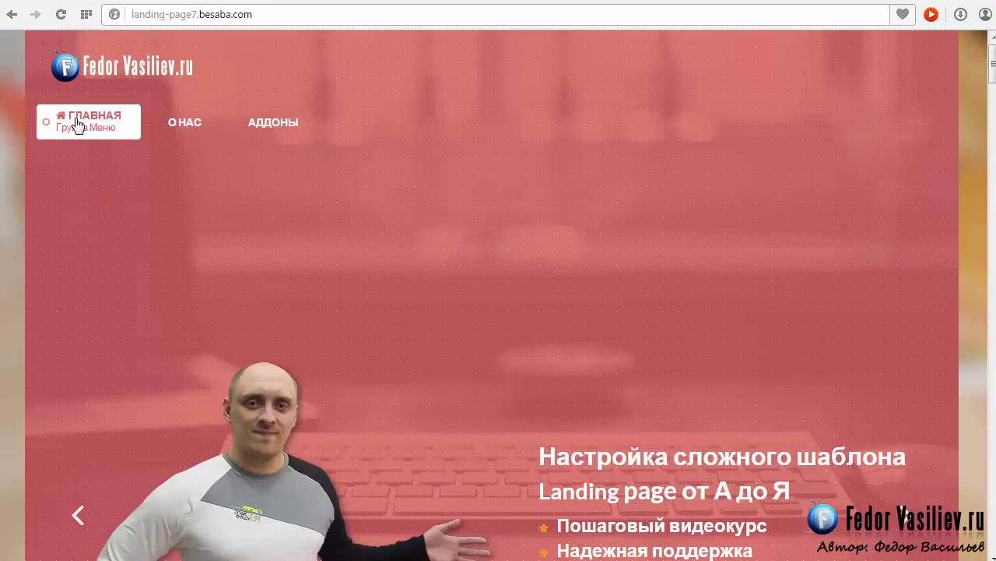
# Examine the GROUP1 and GROUP2 columns in the Главная submenu on the demo site
pyautogui.moveTo(77, 121)
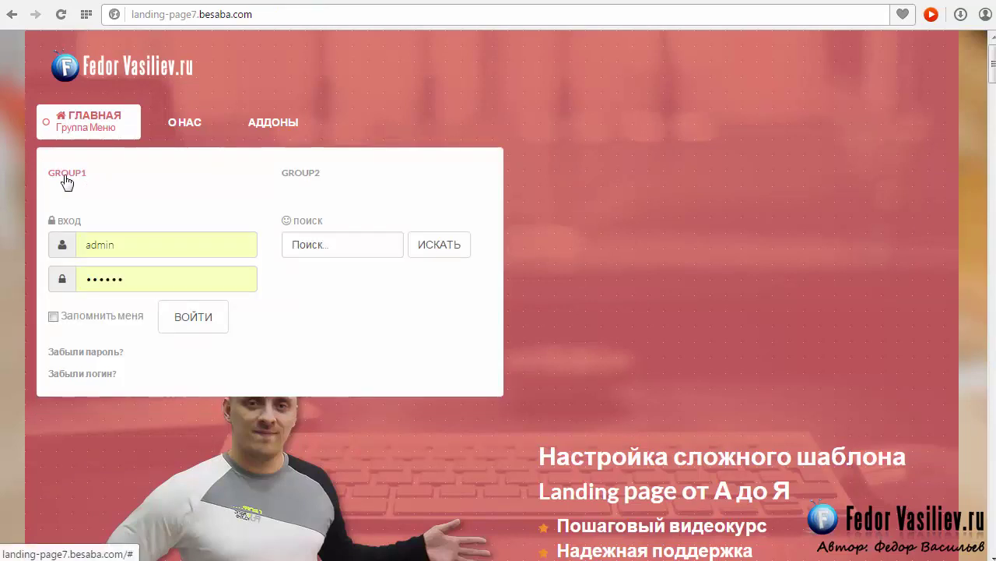
pyautogui.click(302, 176)
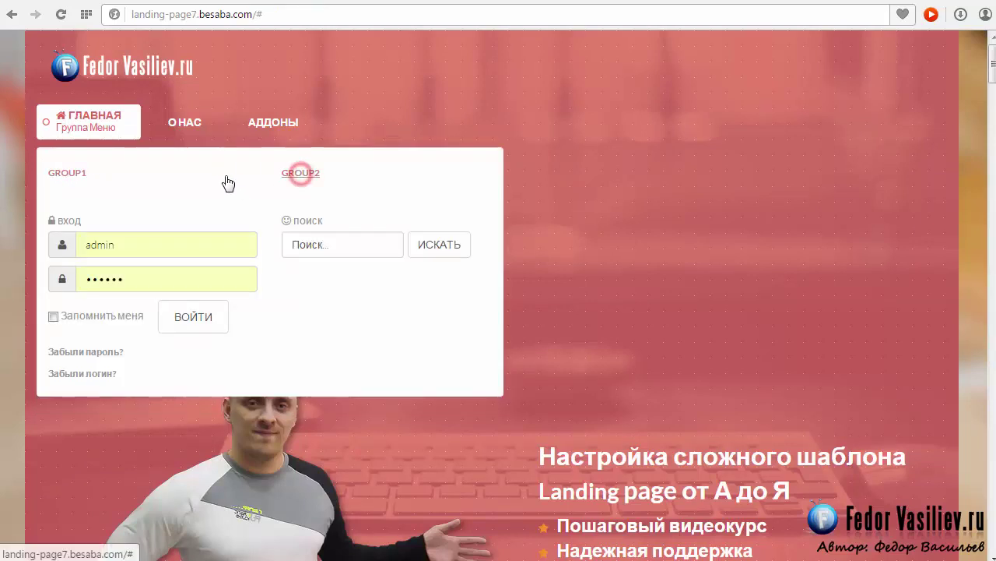
pyautogui.click(59, 177)
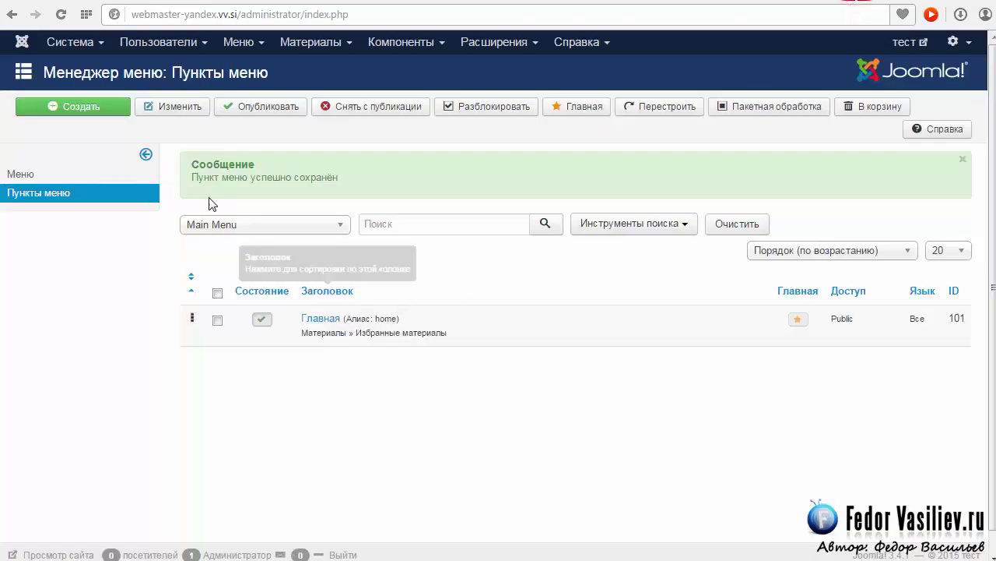
# Create a Main Menu item titled группа1 with the system link type Внешний URL
pyautogui.click(72, 111)
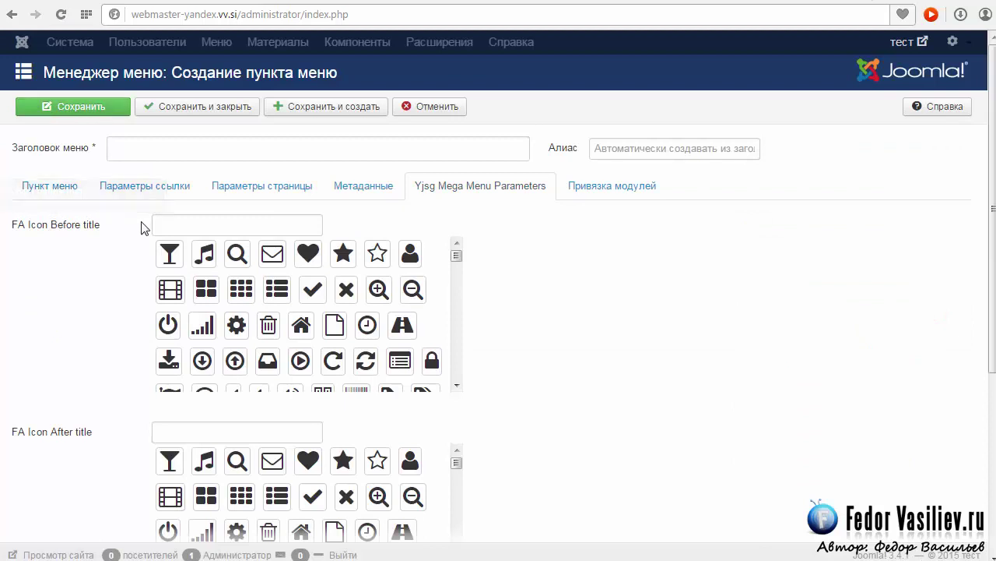
pyautogui.click(140, 148)
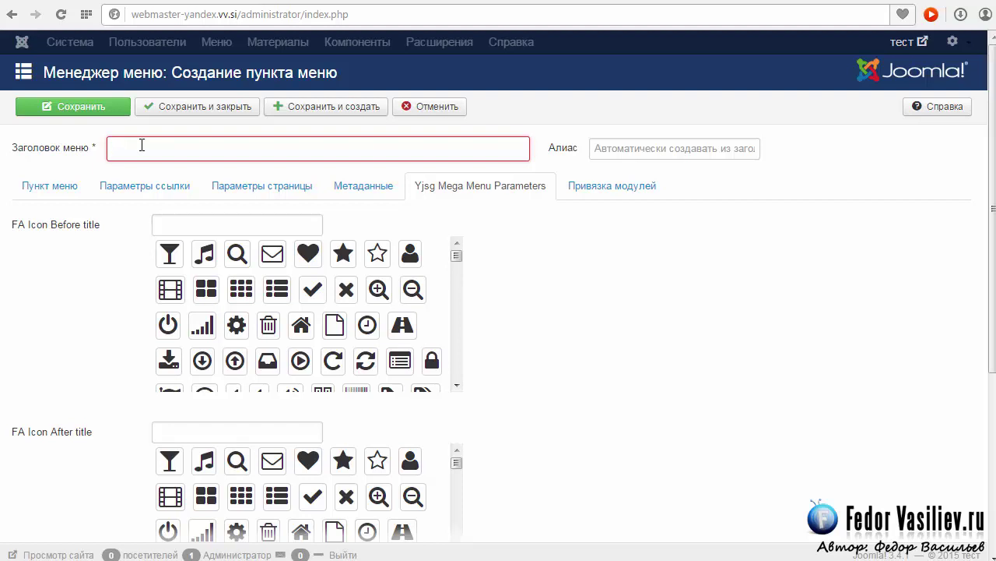
pyautogui.write('группа1')
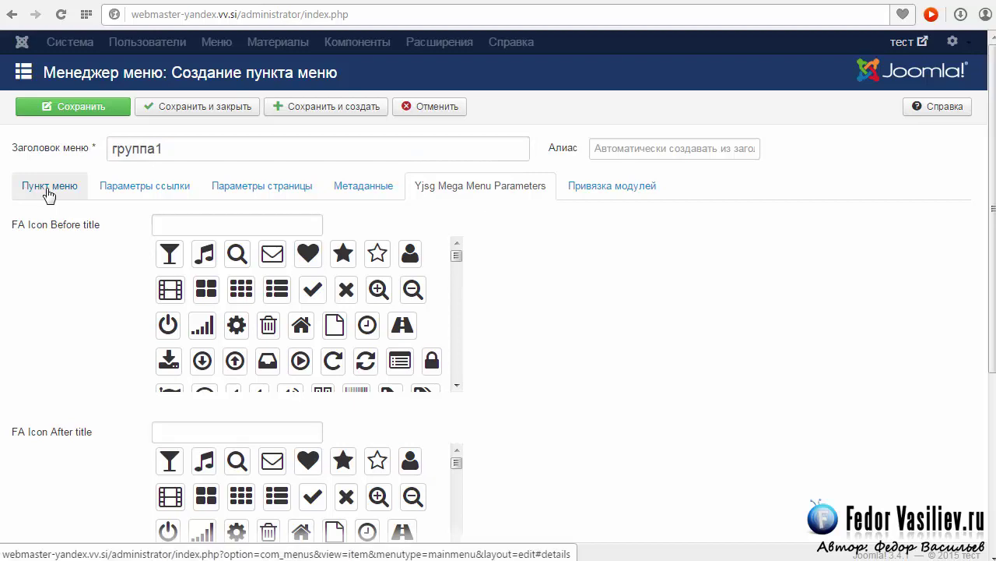
pyautogui.click(46, 189)
pyautogui.click(310, 226)
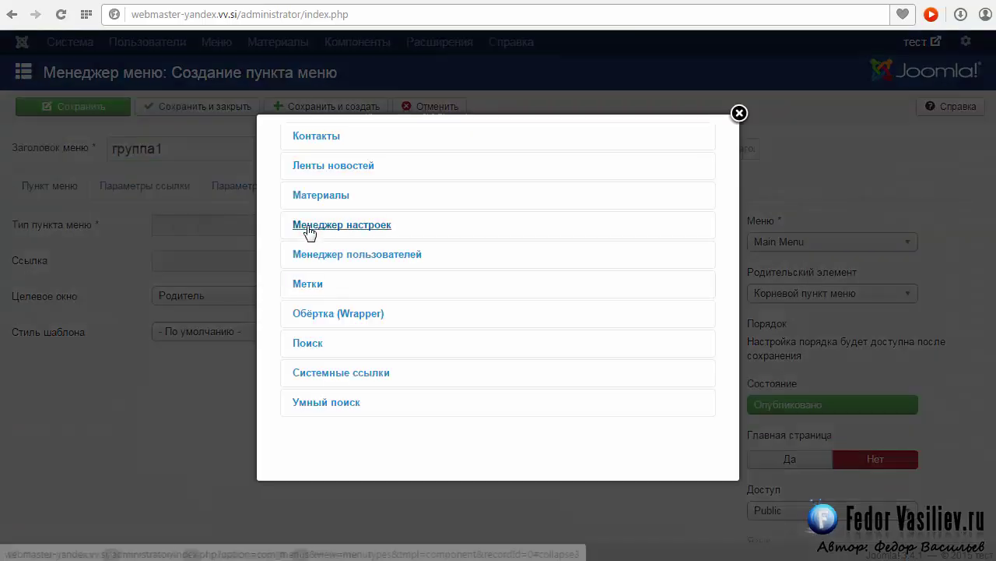
pyautogui.click(339, 374)
pyautogui.scroll(-1, 505, 332)
pyautogui.click(330, 312)
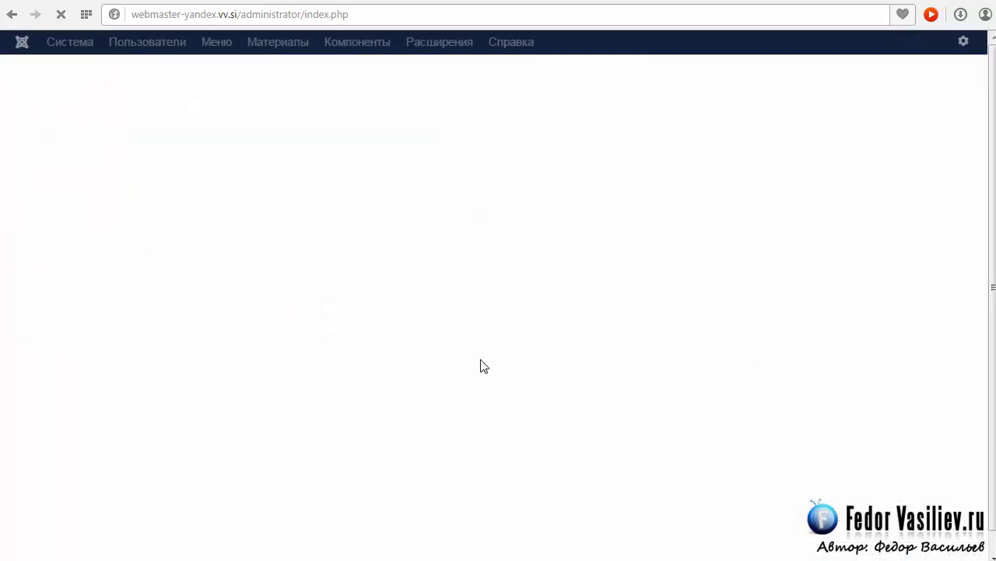
pyautogui.click(235, 14)
pyautogui.moveTo(234, 15); pyautogui.dragTo(158, 26)
pyautogui.rightClick(158, 23)
pyautogui.click(249, 62)
pyautogui.rightClick(190, 256)
pyautogui.click(235, 343)
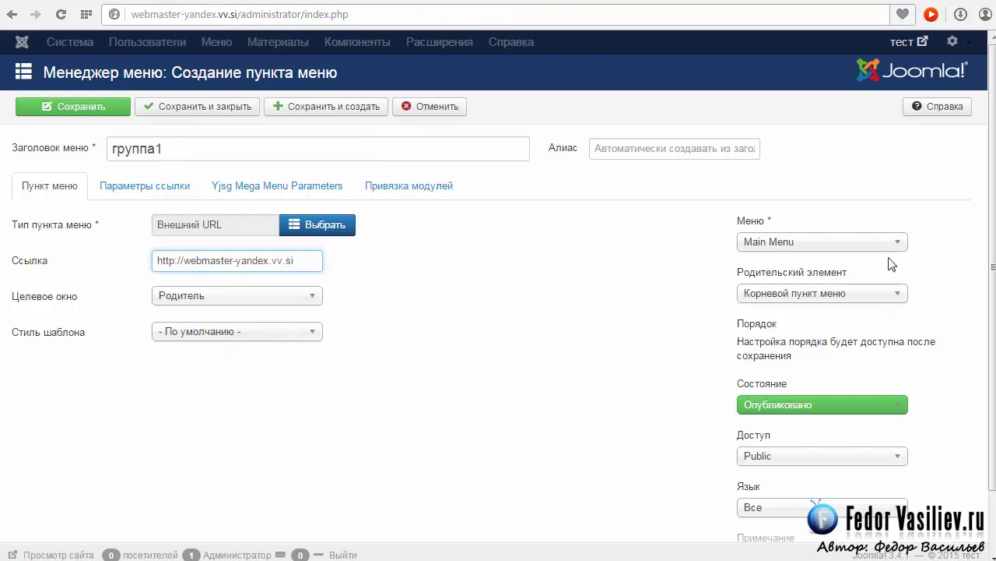
# Make Главная the parent of группа1 and save it, starting another new menu item
pyautogui.click(816, 296)
pyautogui.click(774, 330)
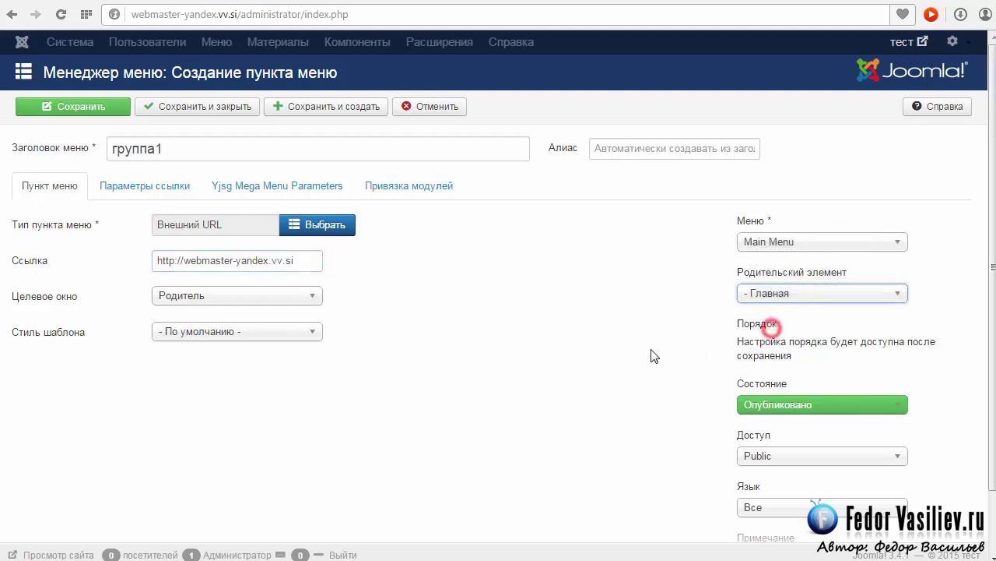
pyautogui.click(318, 113)
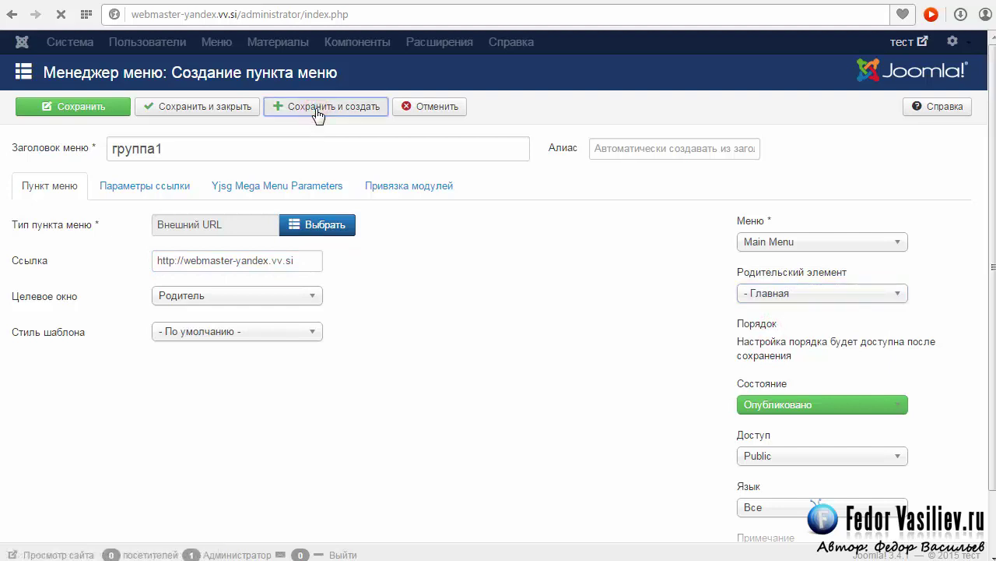
# Title the second menu item группа2 and give it the system link type Внешний URL
pyautogui.click(158, 204)
pyautogui.write('группа2')
pyautogui.click(311, 283)
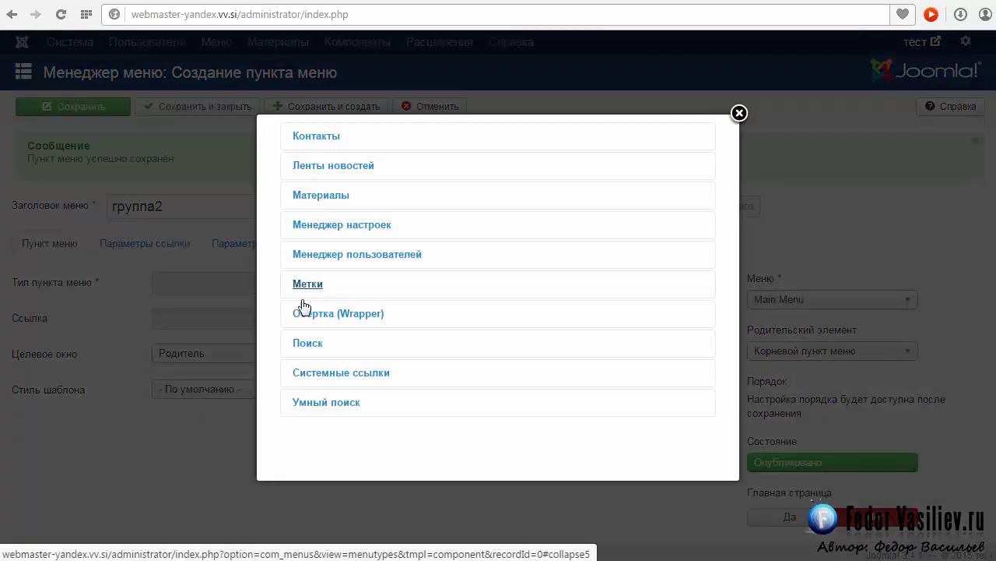
pyautogui.click(298, 373)
pyautogui.scroll(-2, 354, 319)
pyautogui.click(354, 319)
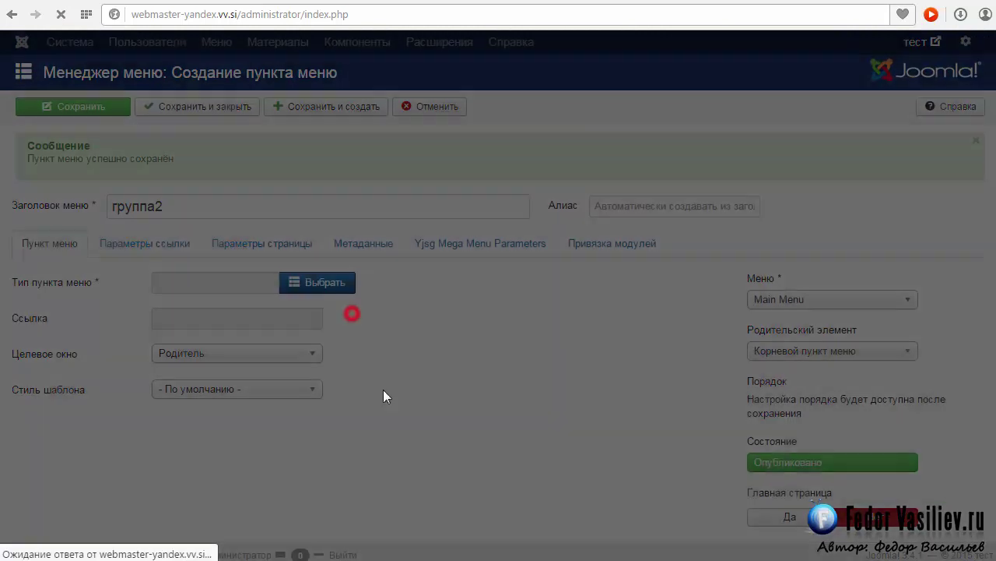
pyautogui.rightClick(171, 260)
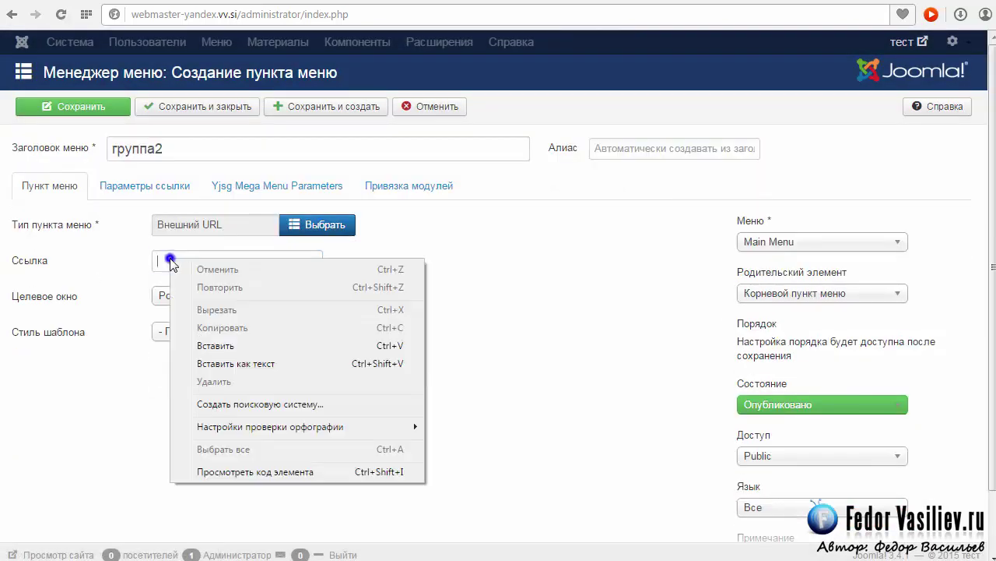
pyautogui.click(201, 345)
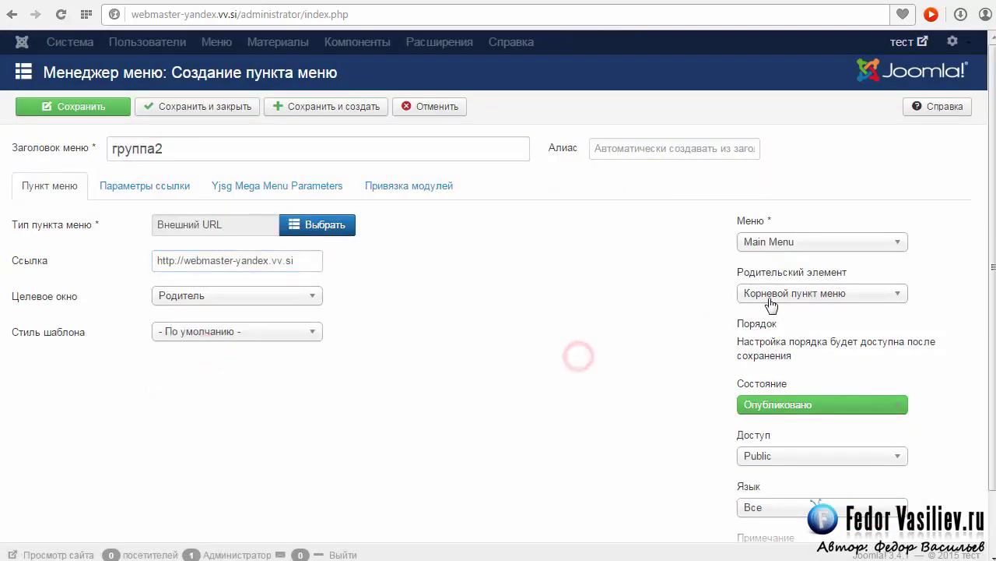
pyautogui.click(841, 283)
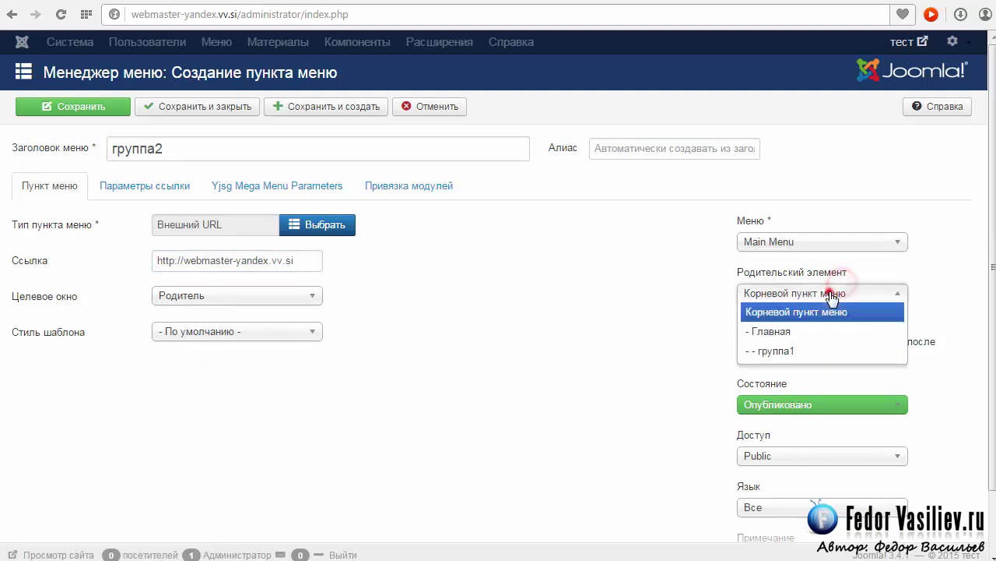
pyautogui.click(774, 332)
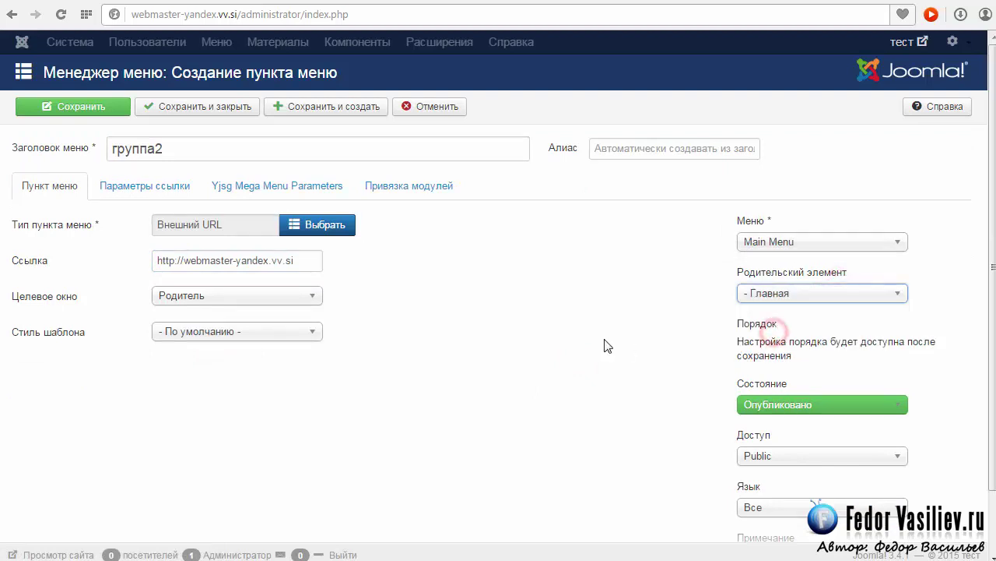
# Check the Yjsg Mega Menu Parameters of группа2, and save and close the item
pyautogui.scroll(-1, 606, 345)
pyautogui.scroll(1, 545, 350)
pyautogui.click(218, 181)
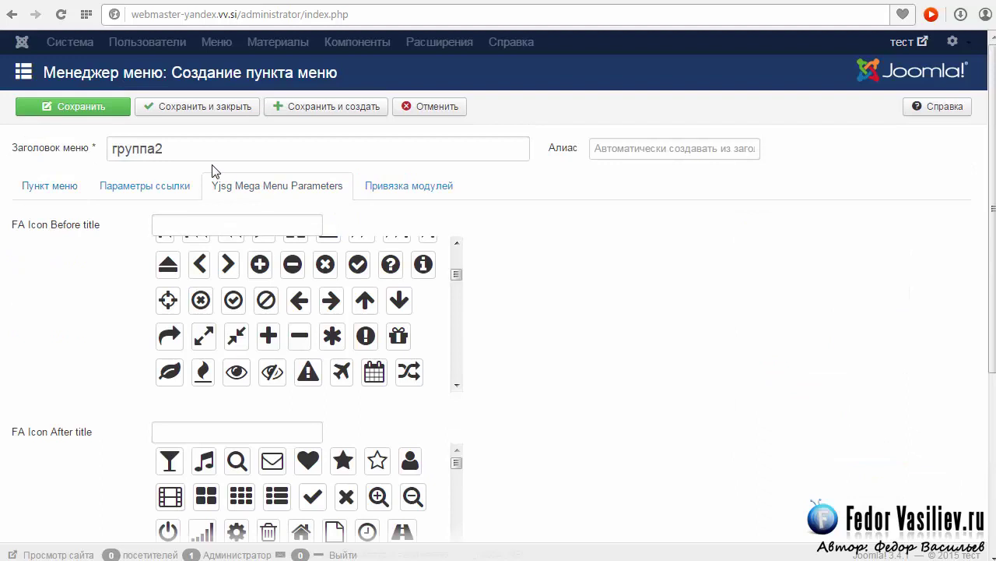
pyautogui.click(190, 109)
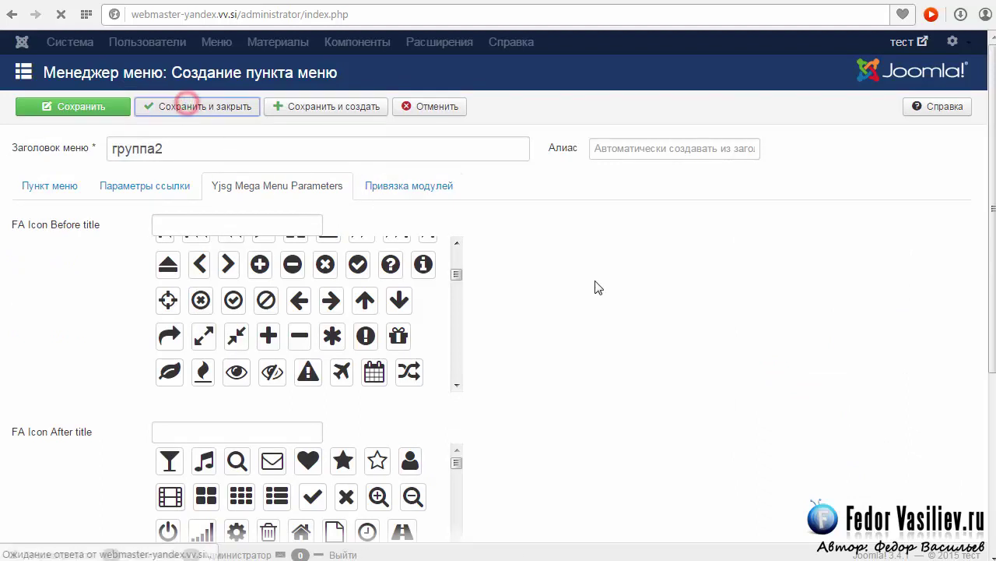
# Open the module manager and start a new site module of the type Поиск
pyautogui.moveTo(60, 127)
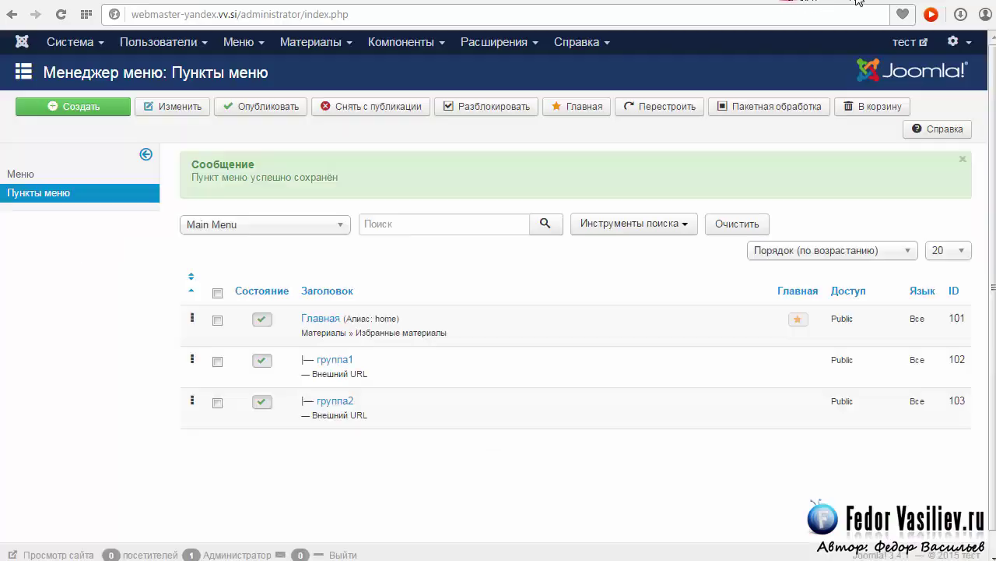
pyautogui.moveTo(494, 46)
pyautogui.click(501, 97)
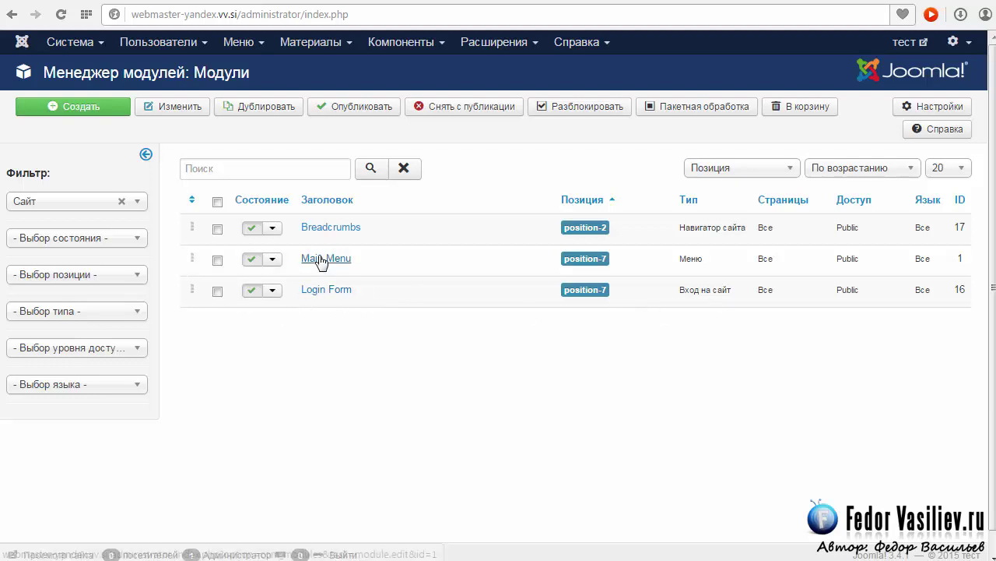
pyautogui.click(66, 107)
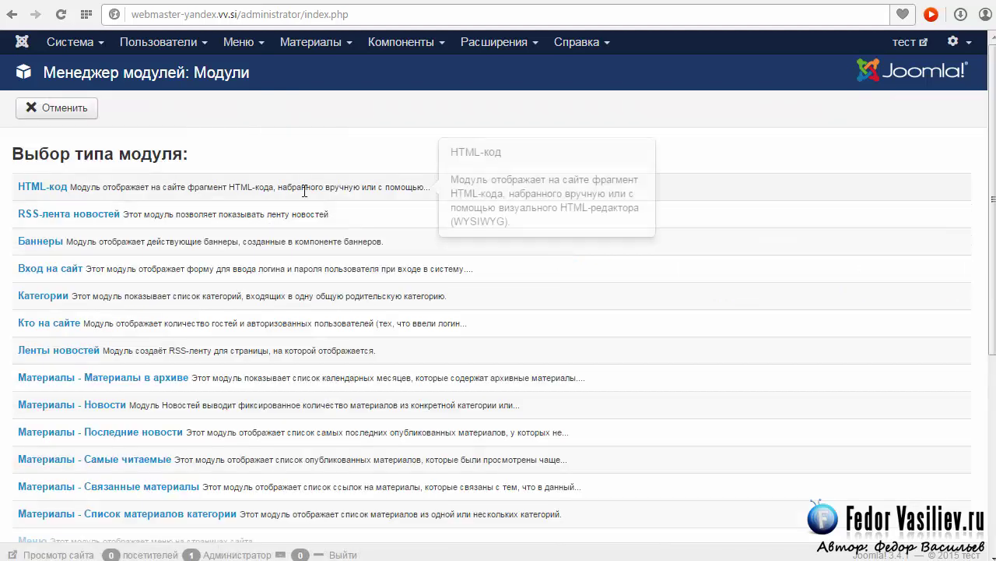
pyautogui.scroll(-3, 304, 190)
pyautogui.scroll(-3, 304, 191)
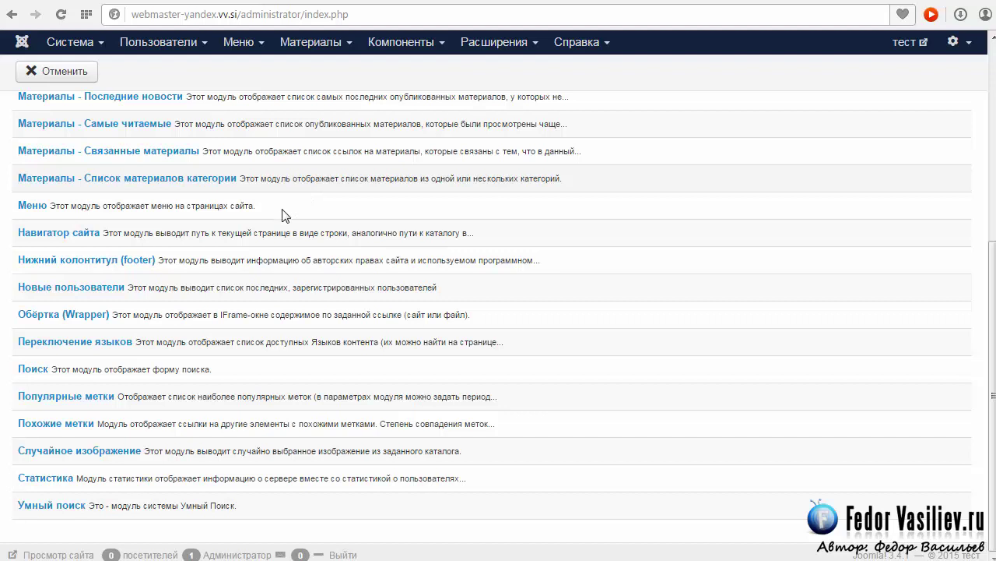
pyautogui.click(27, 370)
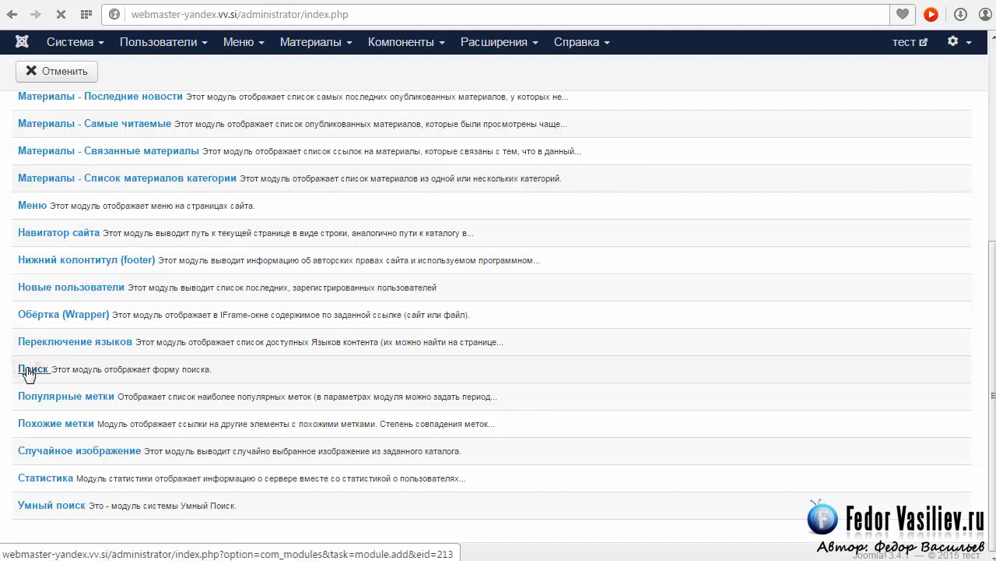
# Title the search module поиск, hide its title, and assign it to position-7
pyautogui.click(111, 154)
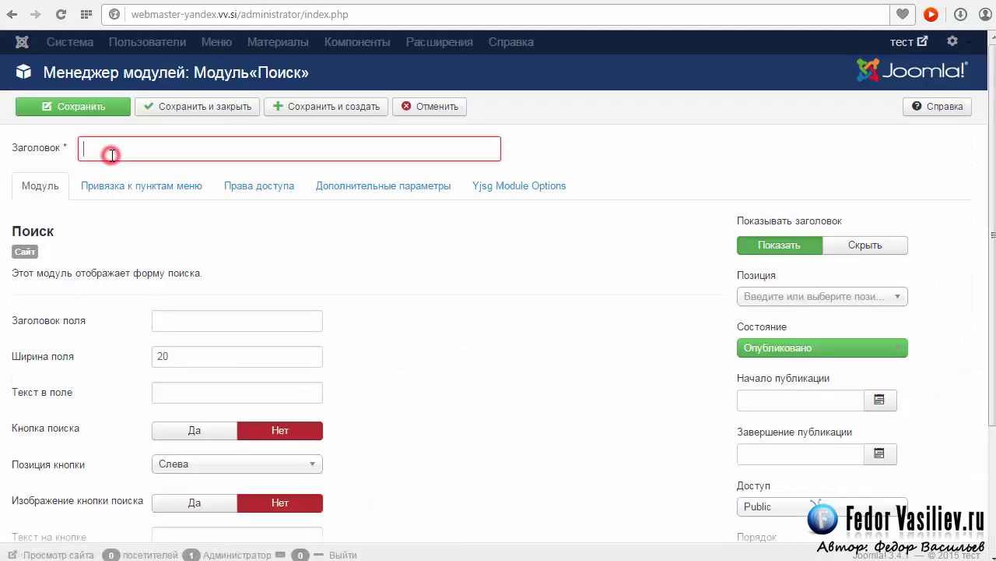
pyautogui.write('поиск')
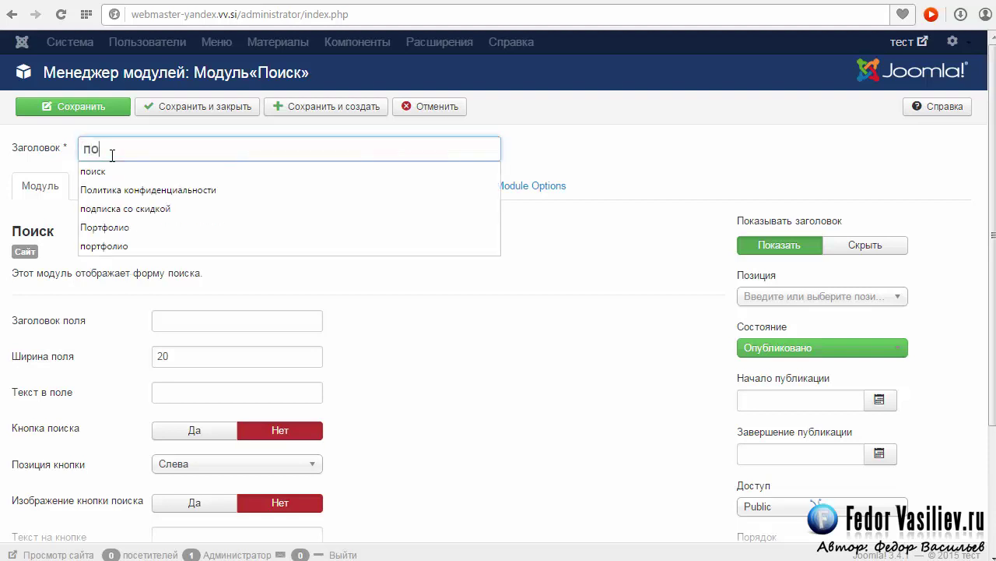
pyautogui.click(856, 244)
pyautogui.click(897, 295)
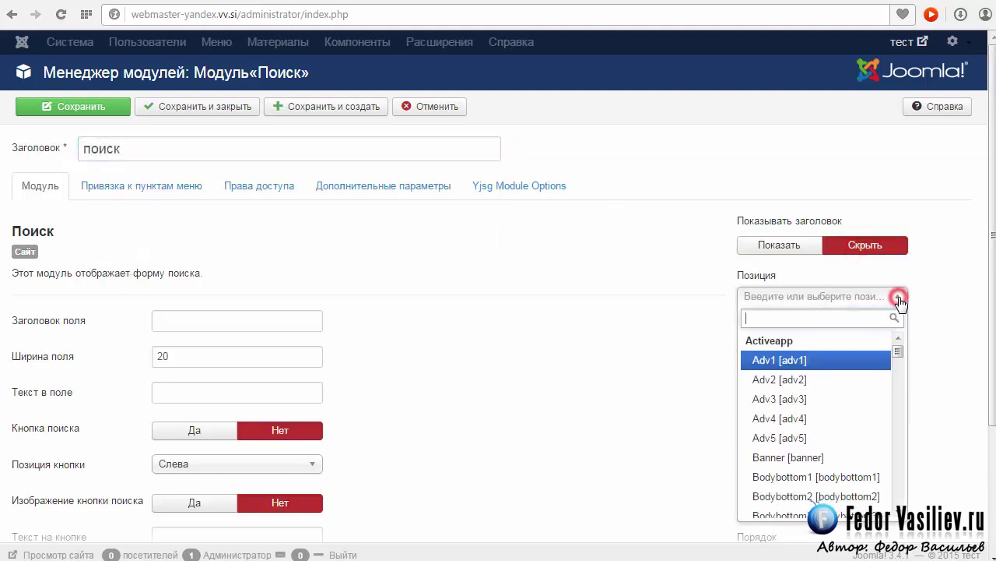
pyautogui.scroll(-5, 875, 386)
pyautogui.scroll(-5, 875, 386)
pyautogui.click(874, 385)
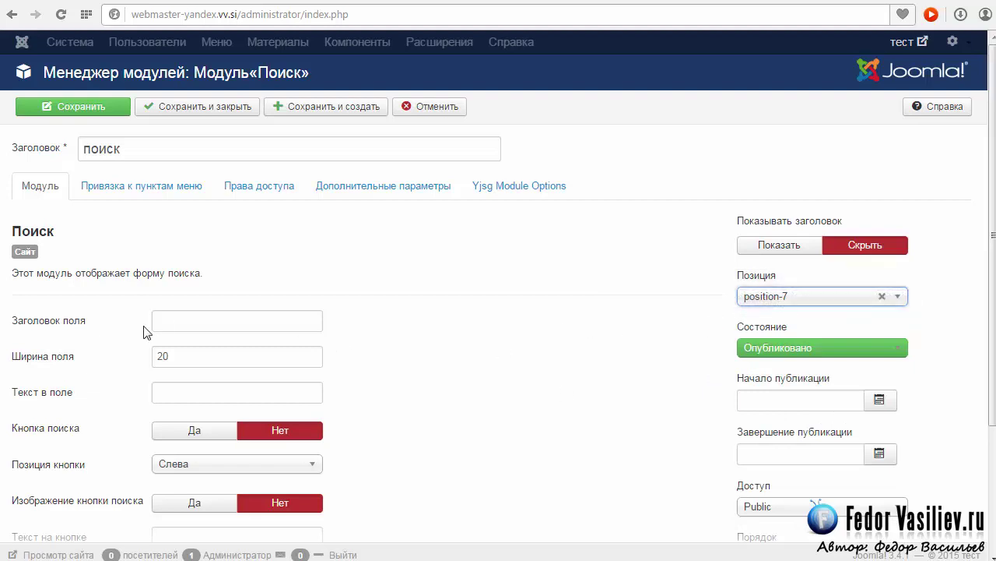
# Review the remaining parameters of the поиск module, and save and close it
pyautogui.scroll(-2, 441, 340)
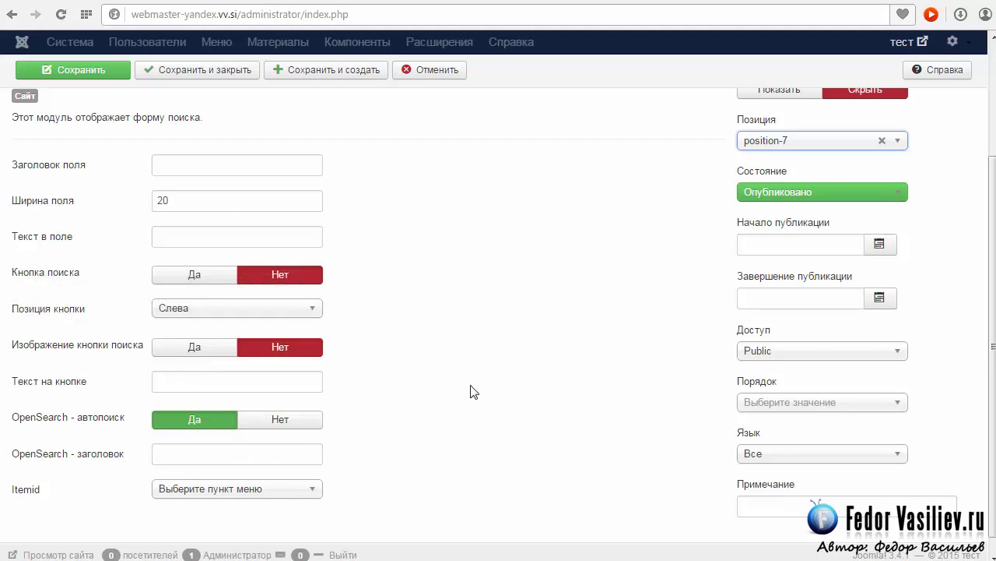
pyautogui.scroll(-1, 470, 391)
pyautogui.scroll(3, 480, 422)
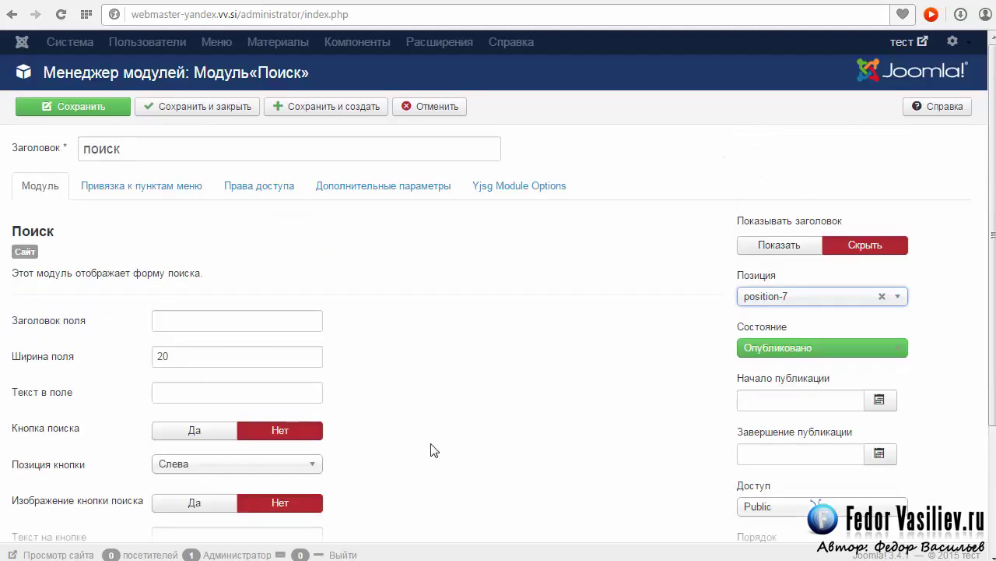
pyautogui.scroll(-2, 512, 446)
pyautogui.scroll(2, 511, 446)
pyautogui.click(179, 104)
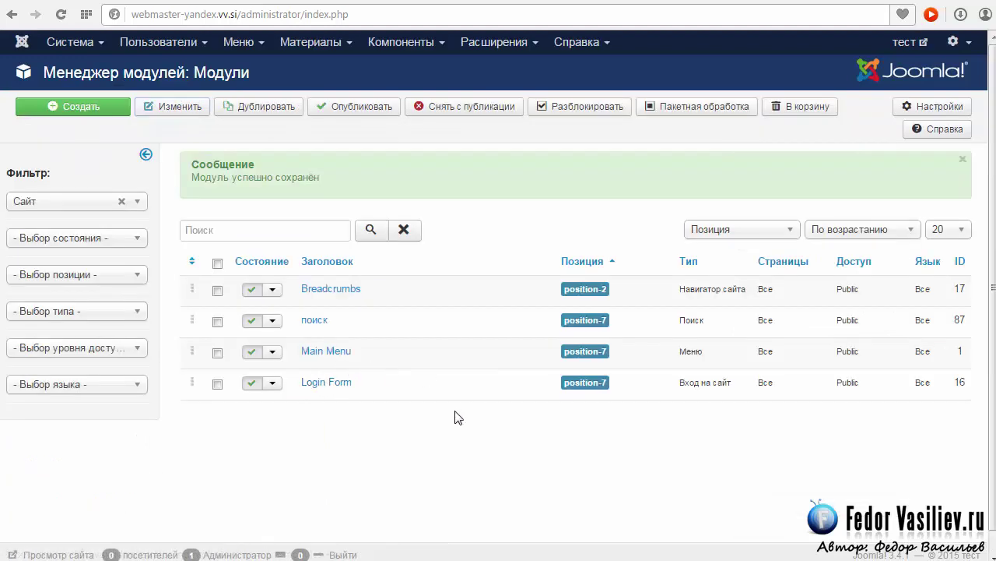
# Start a new menu item in Main Menu and make группа1 its parent
pyautogui.click(247, 41)
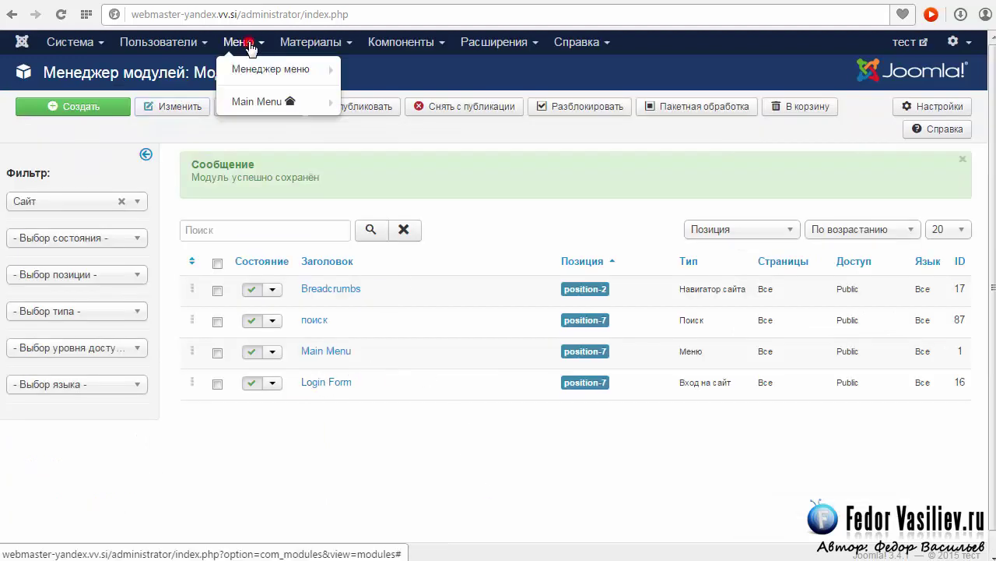
pyautogui.click(253, 102)
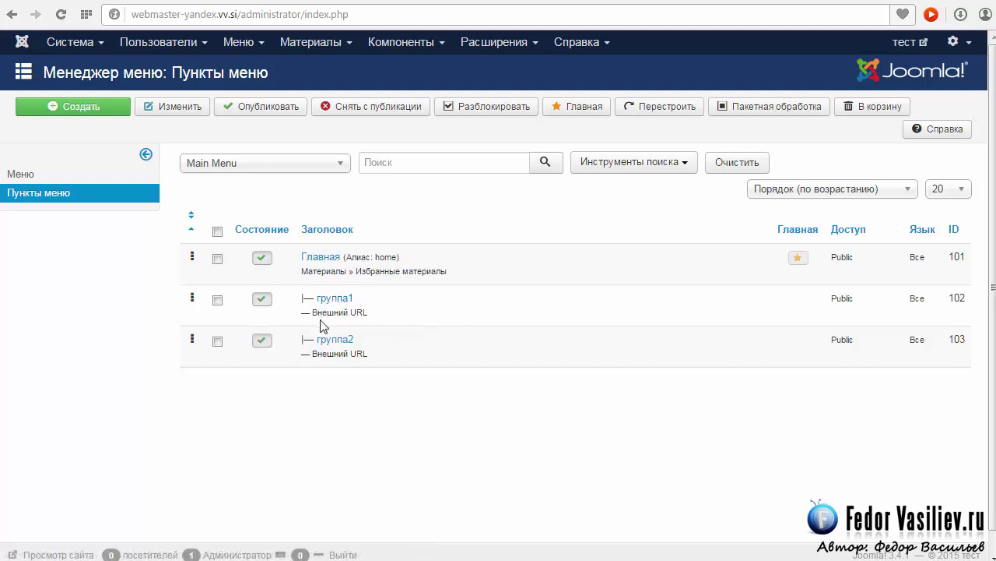
pyautogui.click(75, 109)
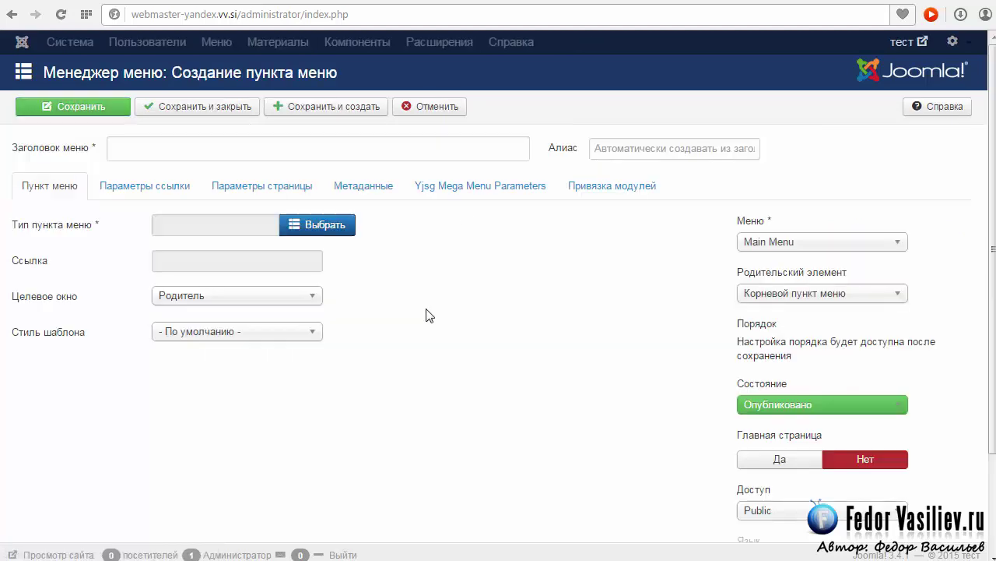
pyautogui.click(817, 292)
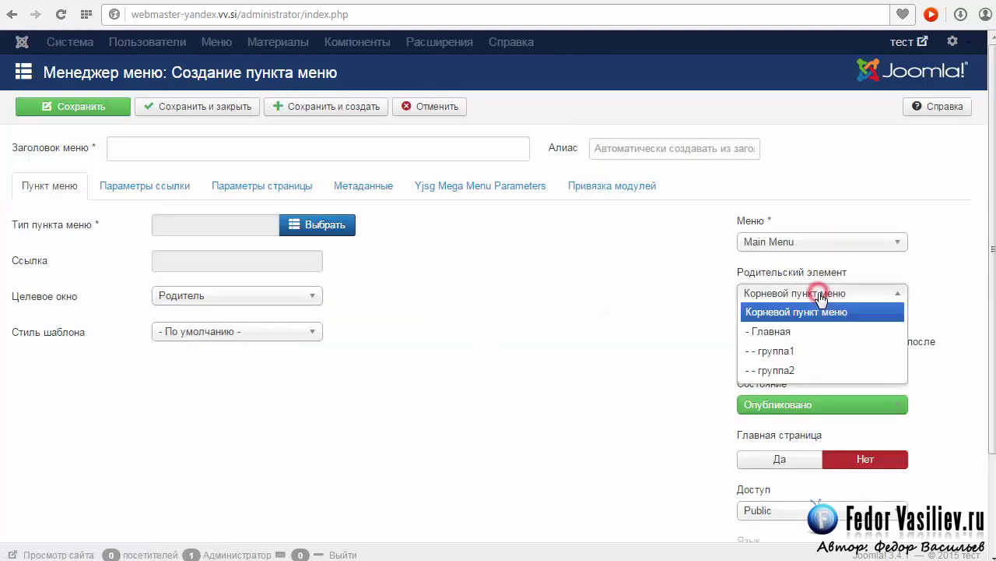
pyautogui.click(787, 352)
pyautogui.click(454, 410)
# Title the new menu item вход and give it the system link type Внешний URL
pyautogui.click(179, 151)
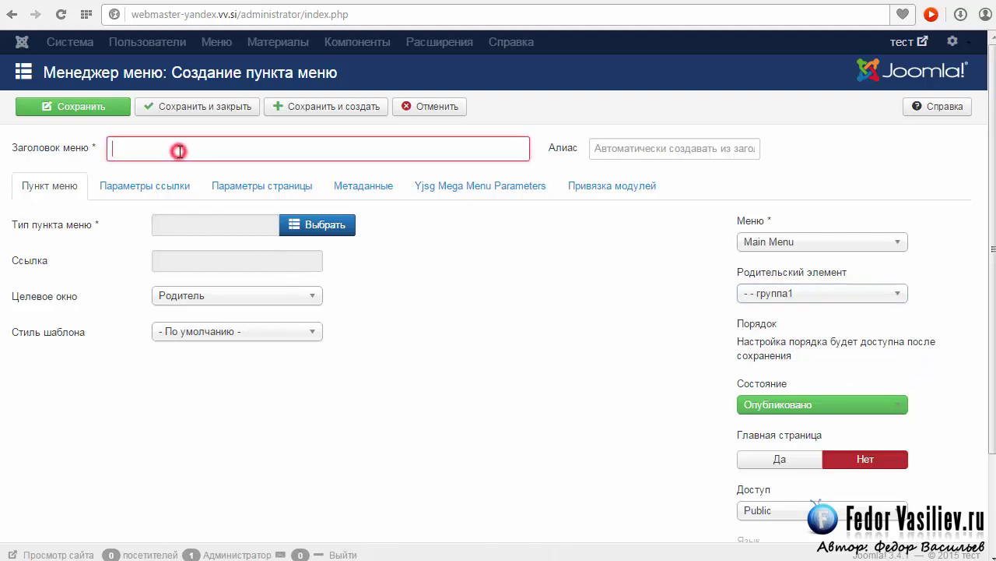
pyautogui.write('вход')
pyautogui.click(289, 226)
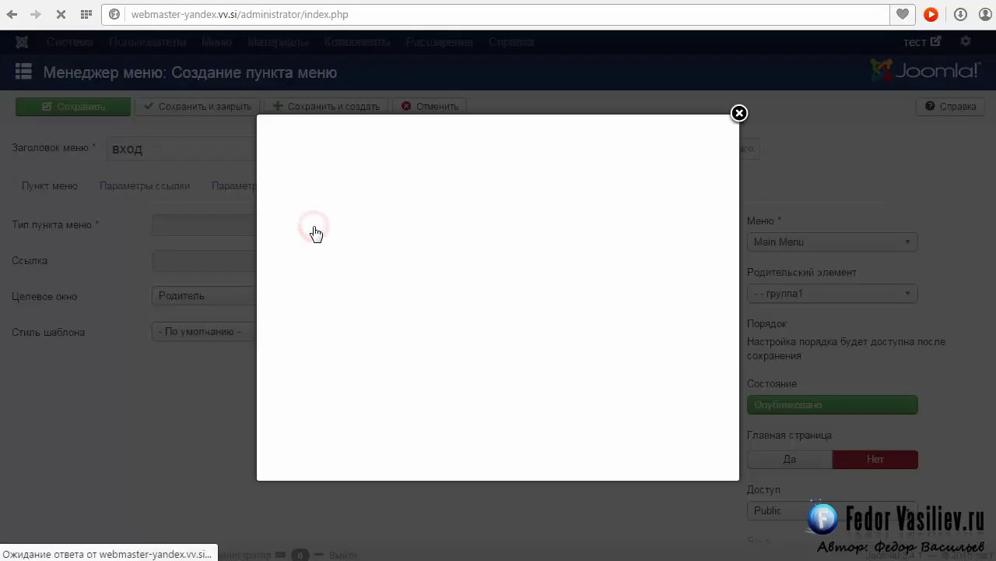
pyautogui.click(315, 373)
pyautogui.scroll(-1, 434, 345)
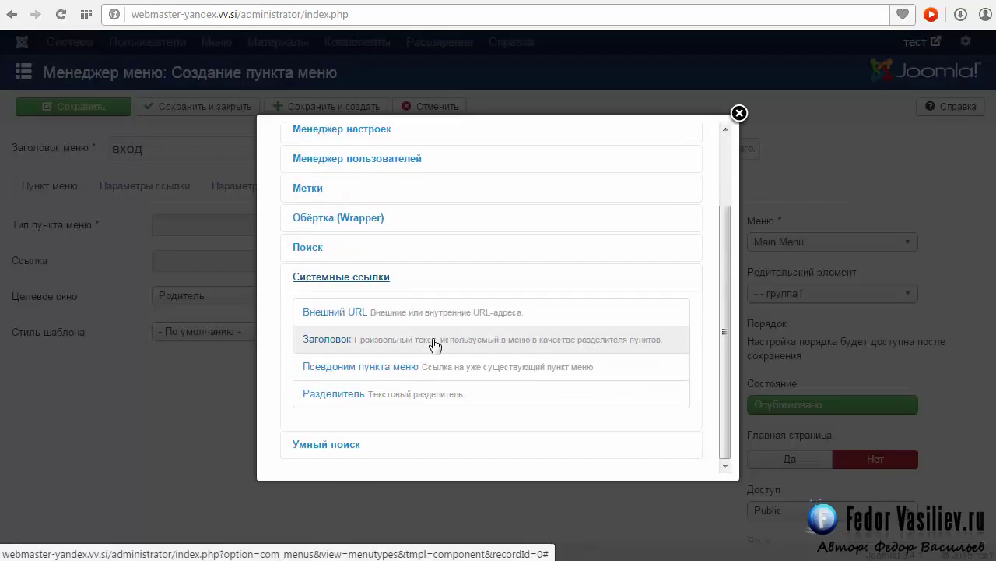
pyautogui.click(325, 313)
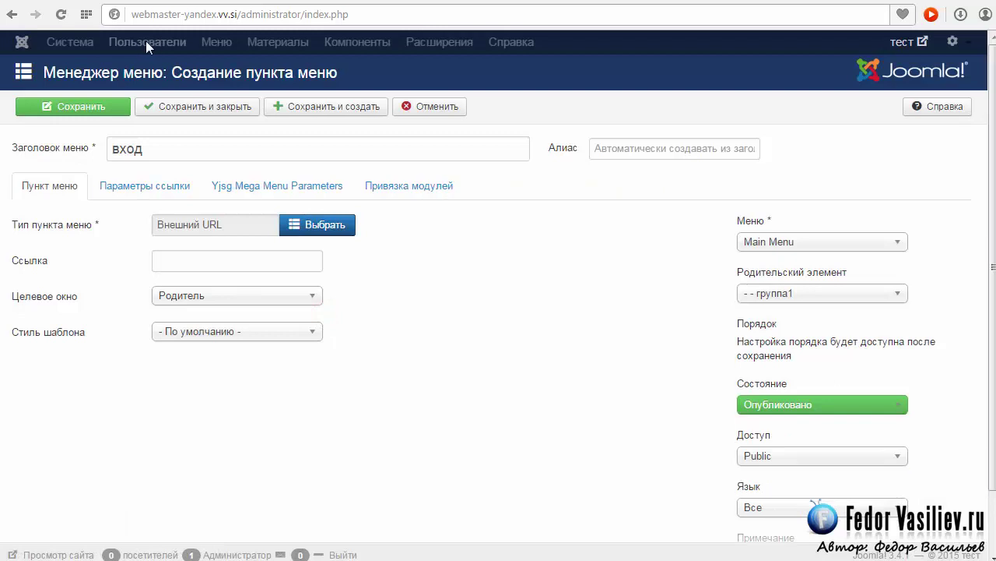
pyautogui.rightClick(154, 252)
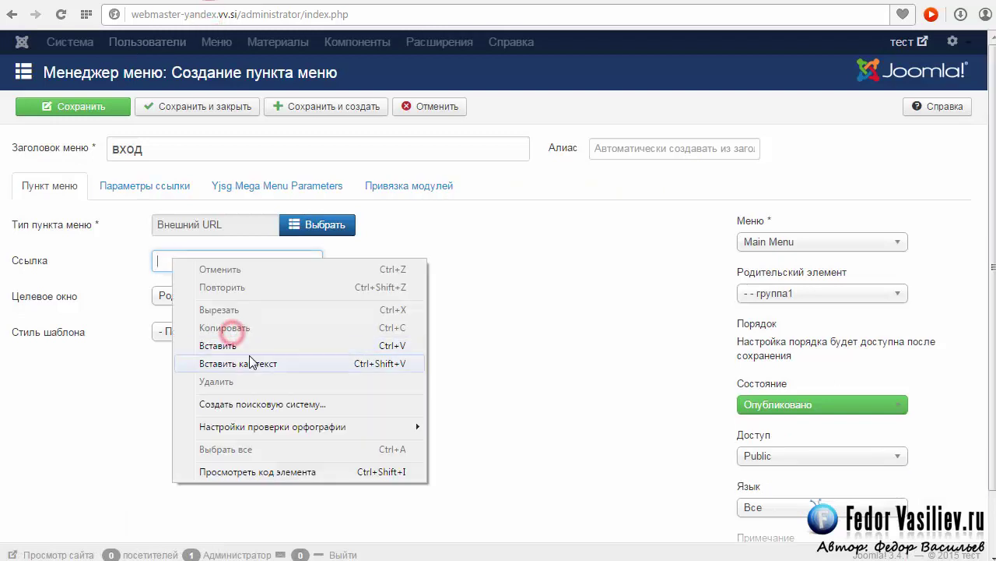
pyautogui.click(241, 347)
pyautogui.doubleClick(446, 300)
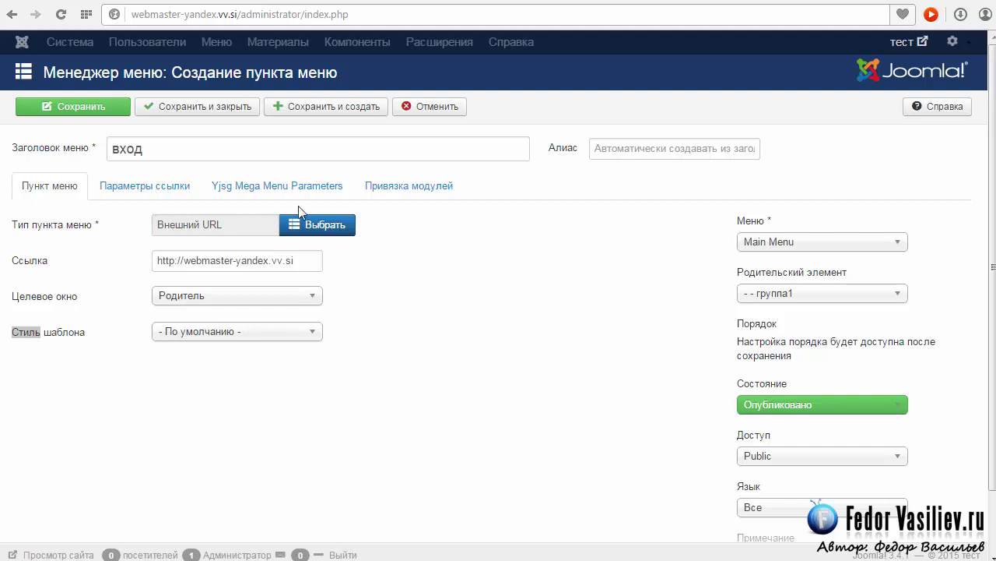
# Check the Главная mega menu on the demo site and return to the вход item
pyautogui.click(534, 1)
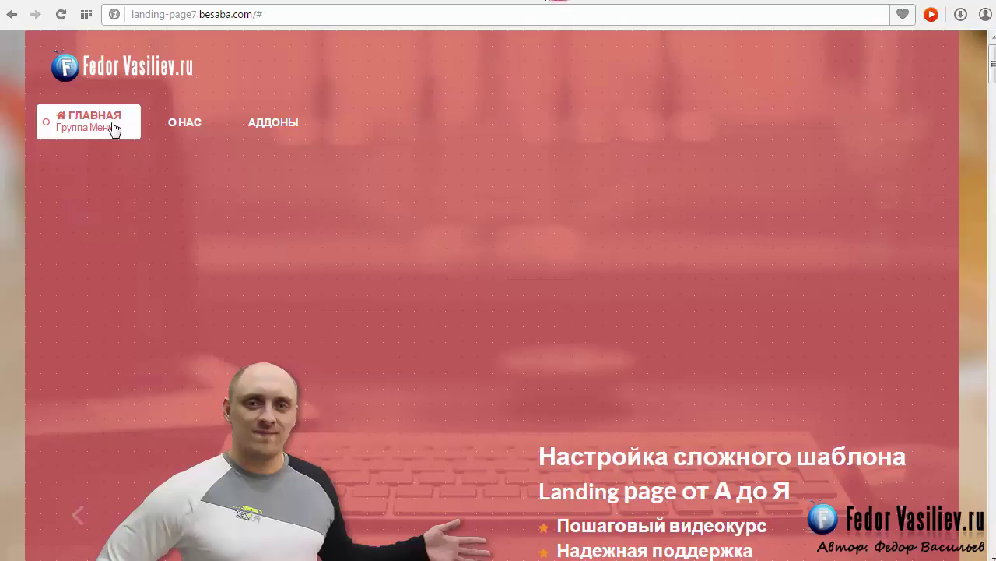
pyautogui.moveTo(114, 129)
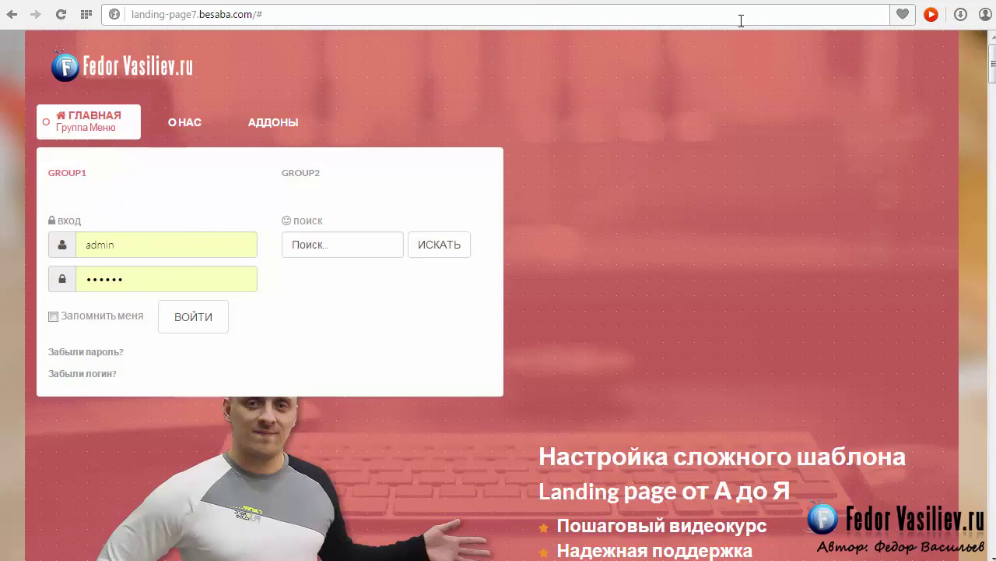
pyautogui.click(854, 3)
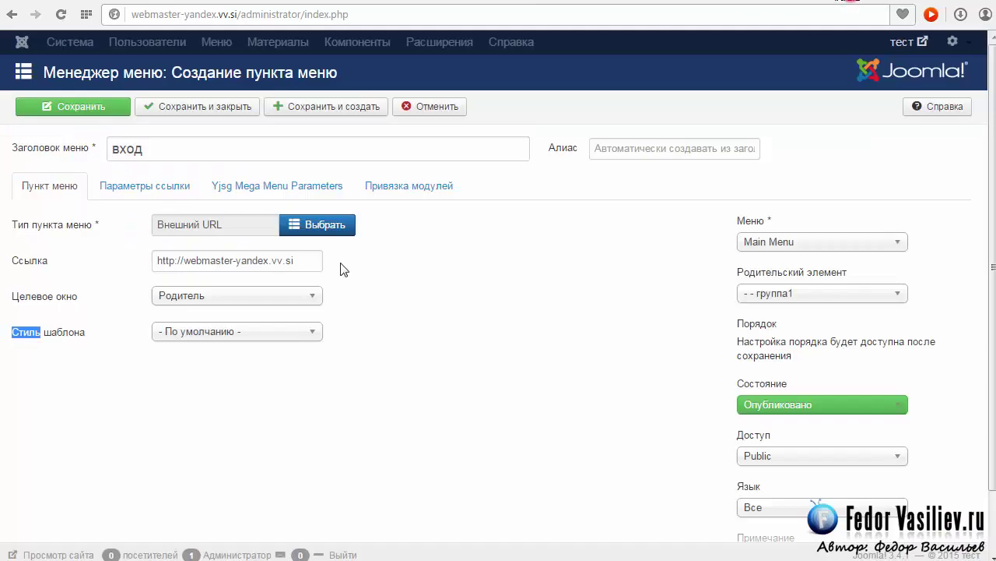
# Choose the lock icon as the FA Icon Before title in the mega menu parameters of вход
pyautogui.click(268, 191)
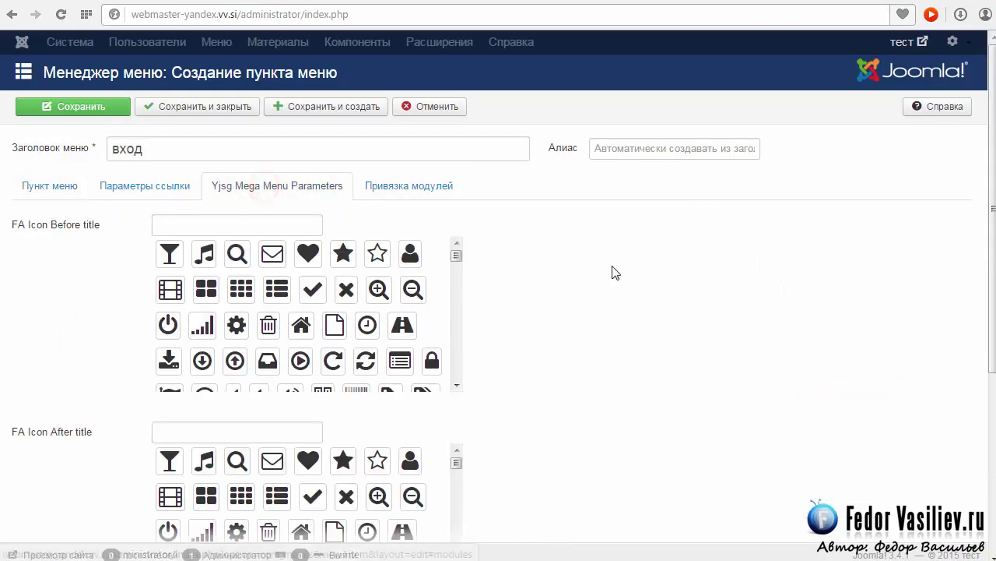
pyautogui.click(257, 224)
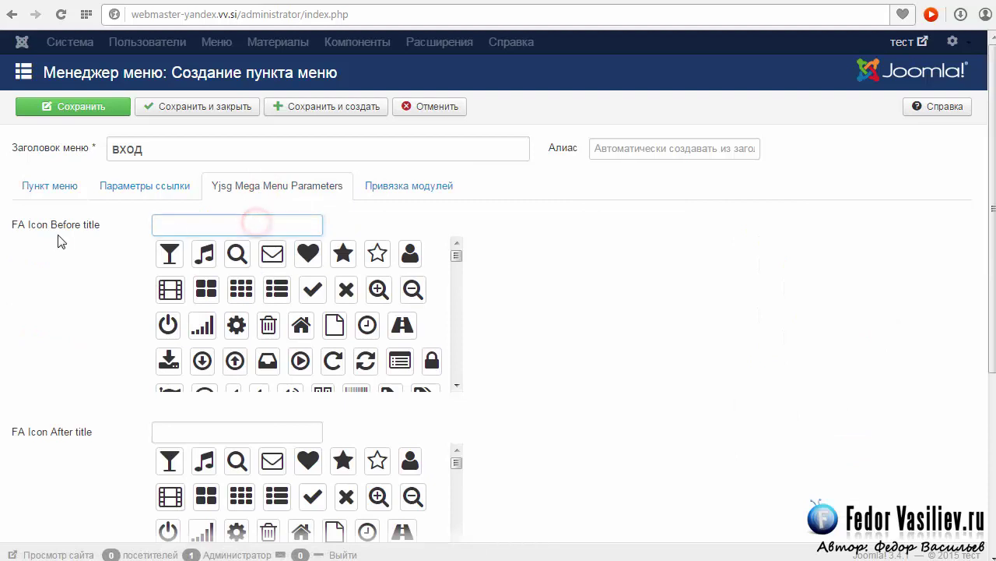
pyautogui.moveTo(457, 252); pyautogui.dragTo(458, 262)
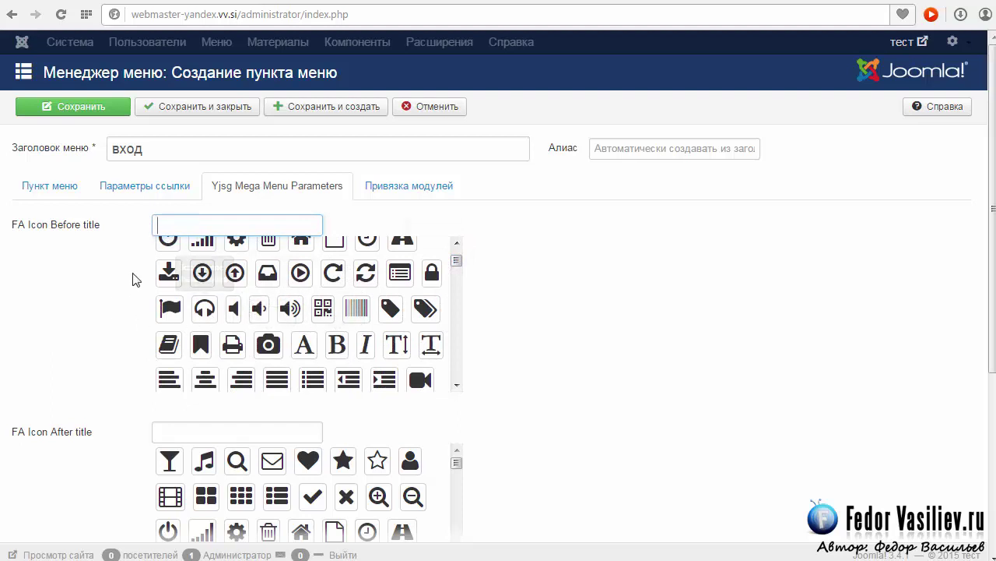
pyautogui.click(430, 274)
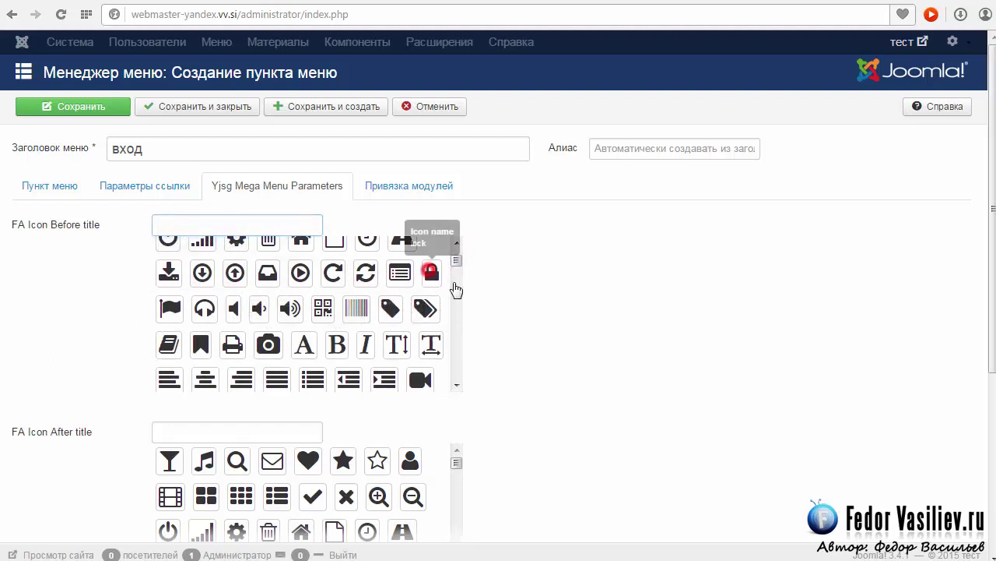
pyautogui.click(436, 277)
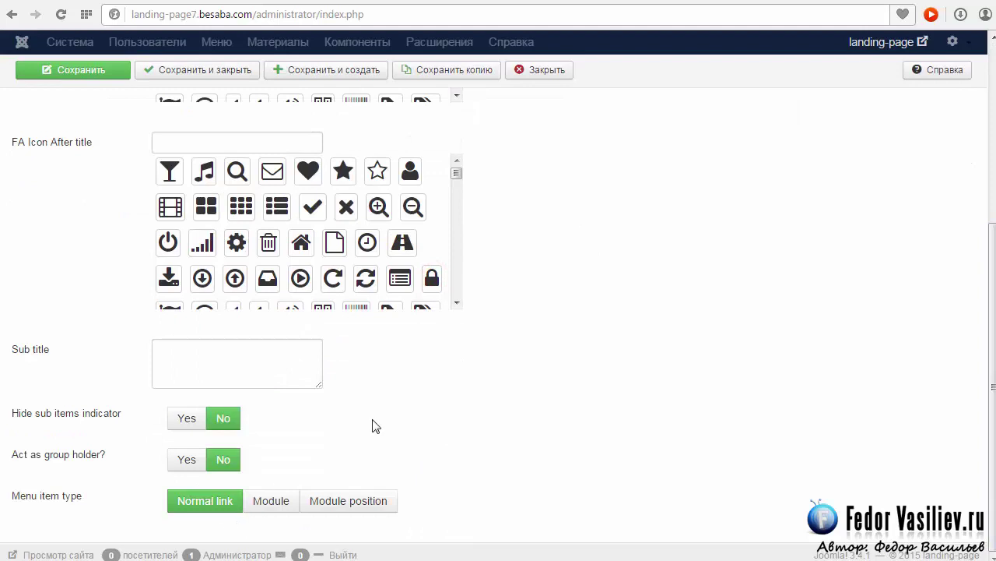
# Check the demo site's item settings and set the Menu item type of вход to Module
pyautogui.click(272, 504)
pyautogui.scroll(-1, 394, 461)
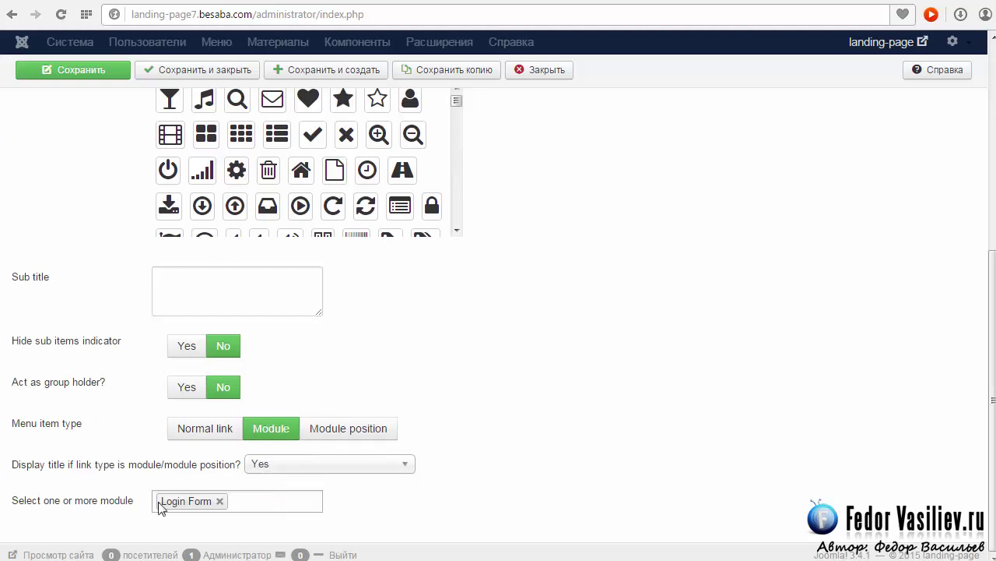
pyautogui.click(349, 435)
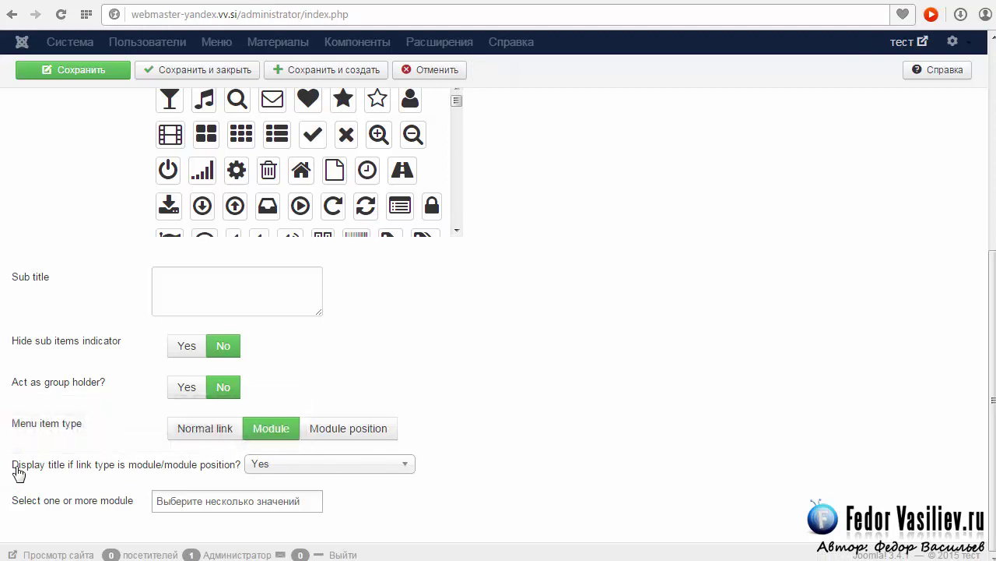
# Read the hint on displaying the title for module links and set that option to Yes
pyautogui.moveTo(17, 472)
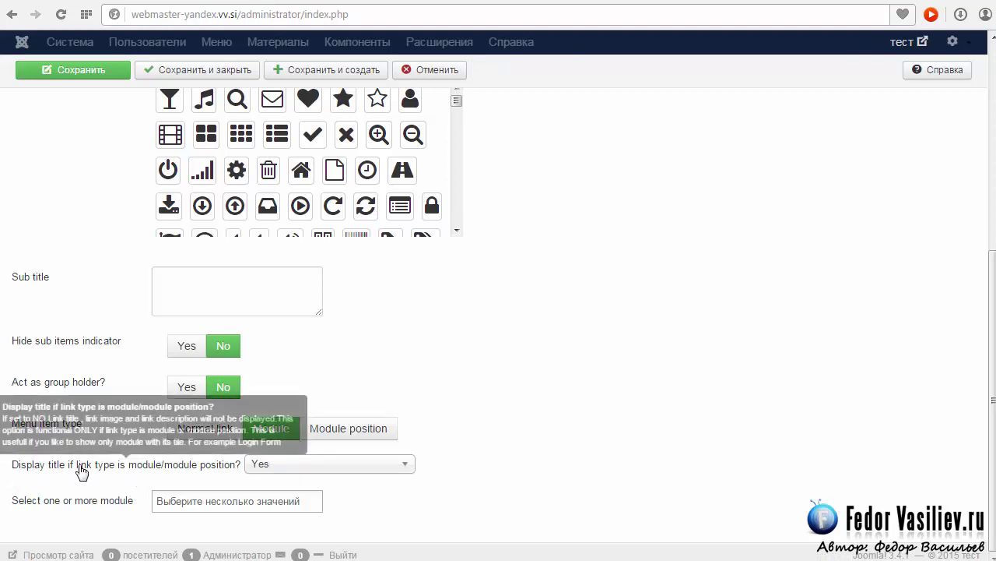
pyautogui.click(268, 467)
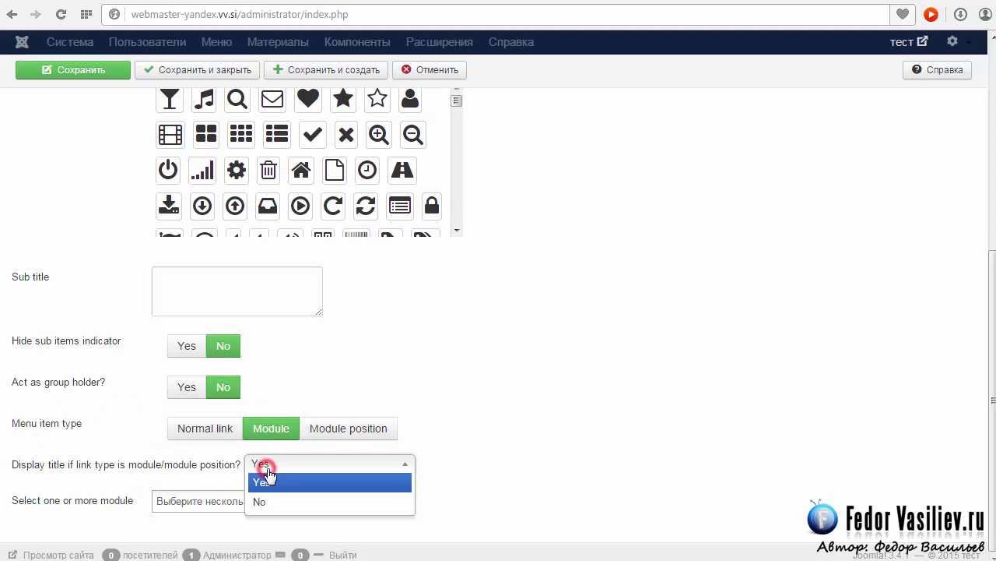
pyautogui.click(277, 483)
pyautogui.moveTo(238, 471)
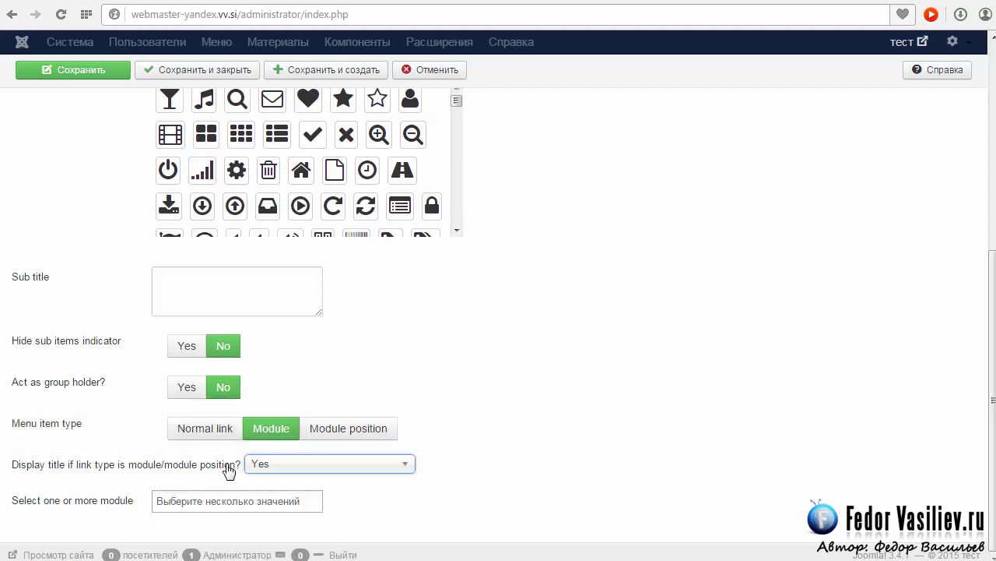
# Select the Login Form module for вход and keep the option for displaying the title set to Yes
pyautogui.click(202, 505)
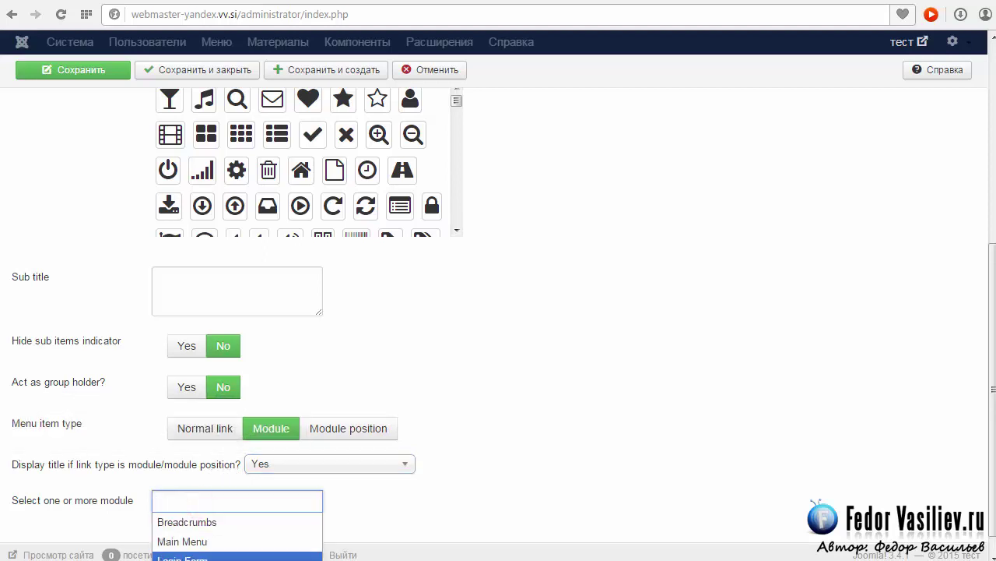
pyautogui.click(202, 557)
pyautogui.scroll(-1, 222, 494)
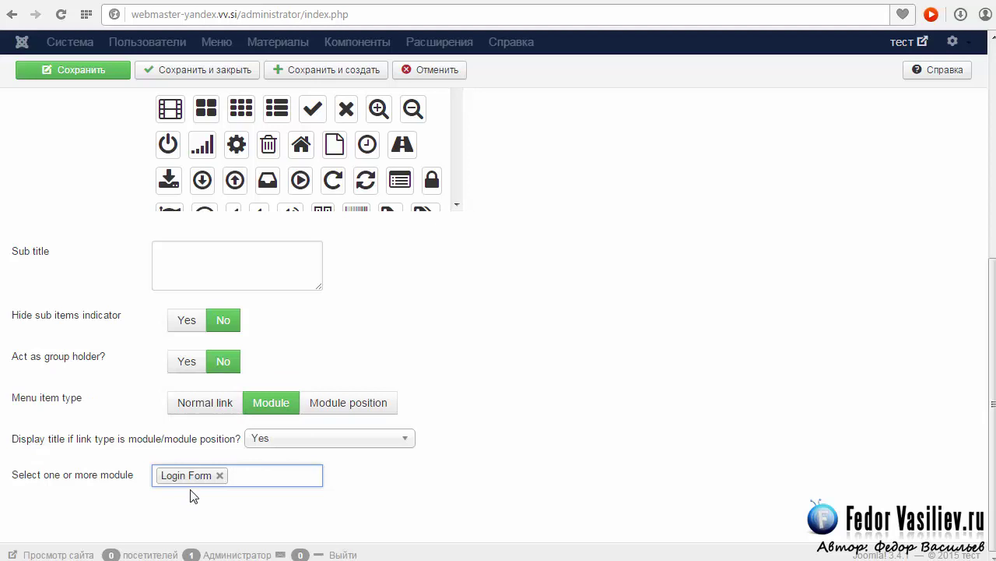
pyautogui.click(286, 438)
pyautogui.click(266, 456)
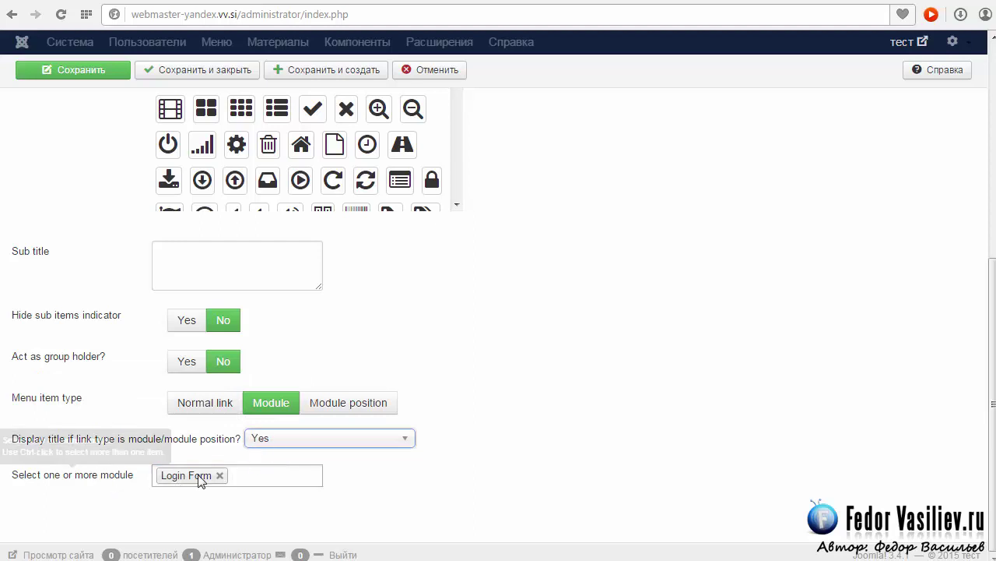
pyautogui.scroll(3, 398, 333)
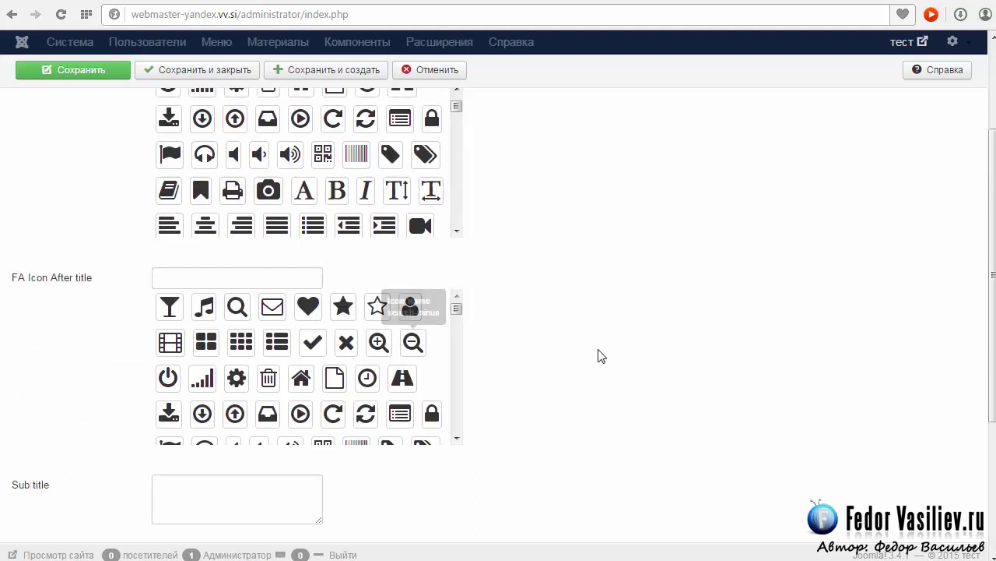
pyautogui.scroll(-3, 599, 356)
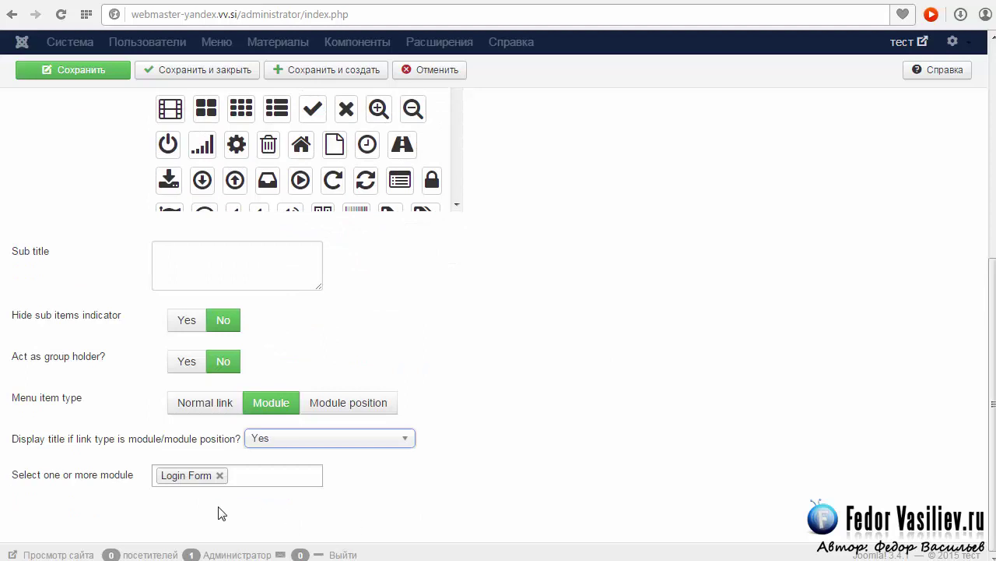
# Look through the list of modules that can be attached to вход alongside Login Form
pyautogui.click(250, 475)
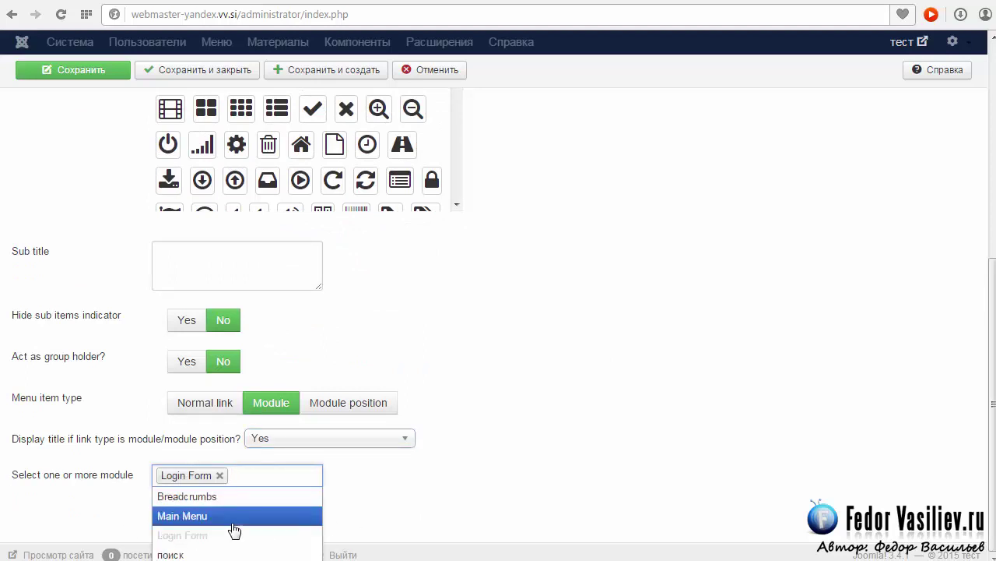
pyautogui.click(445, 497)
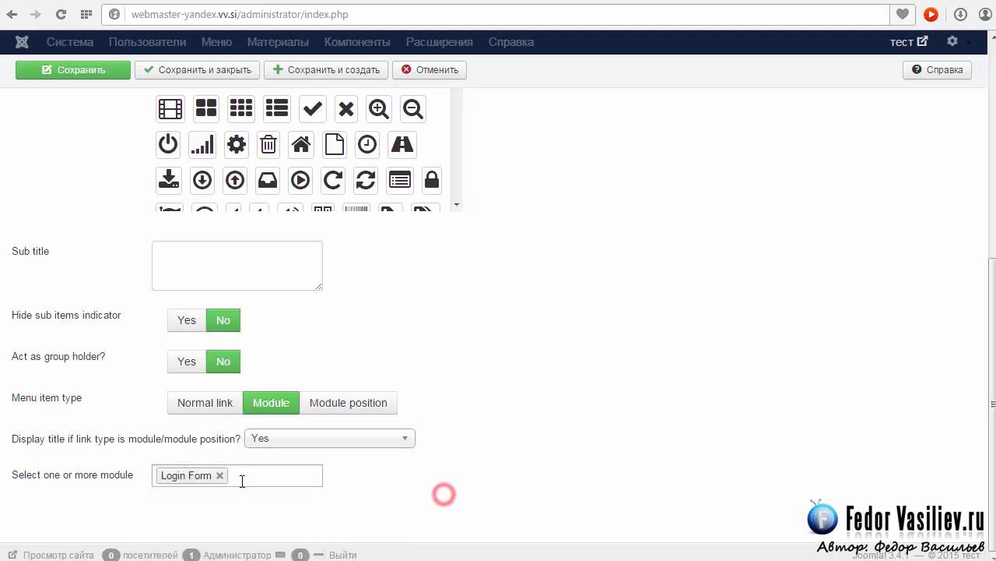
pyautogui.click(249, 474)
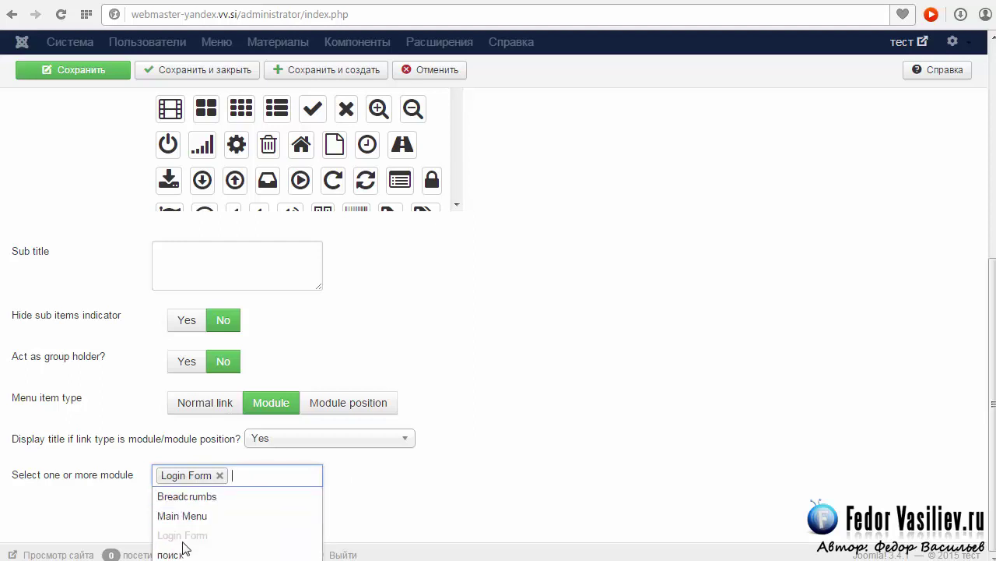
pyautogui.click(243, 475)
pyautogui.click(362, 494)
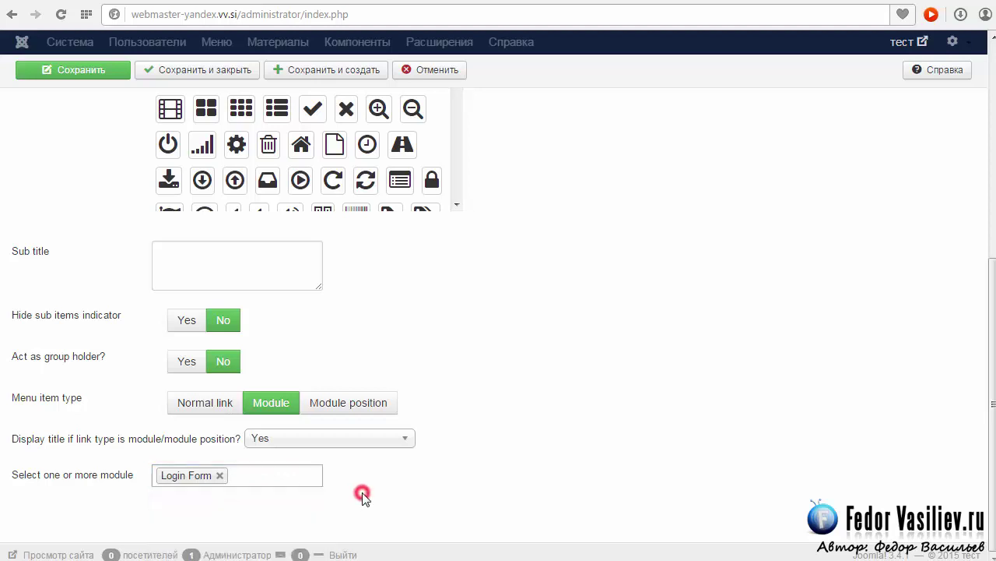
# Try the Module position type with the status position for вход, remove that position and switch back to Module
pyautogui.click(355, 404)
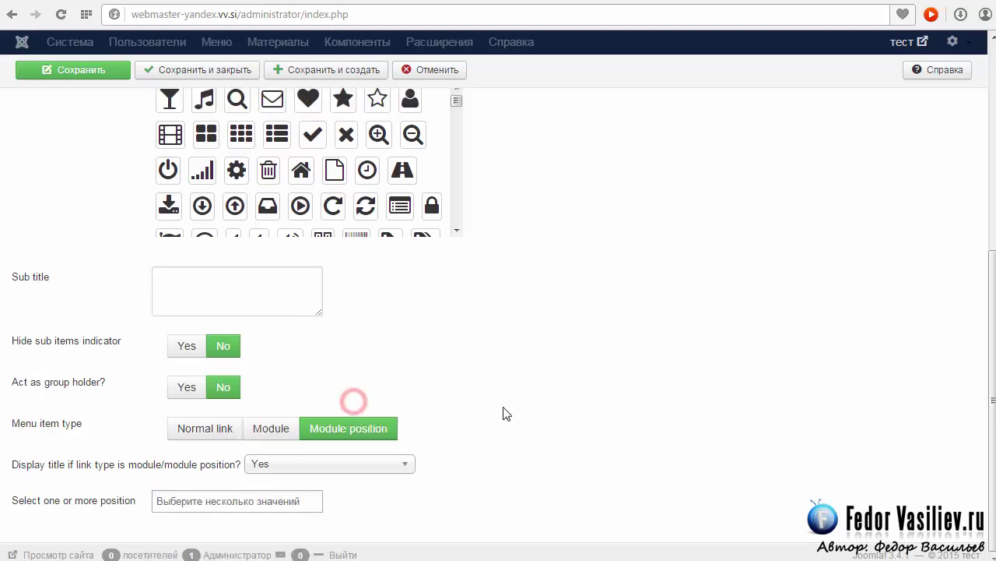
pyautogui.click(359, 461)
pyautogui.click(360, 462)
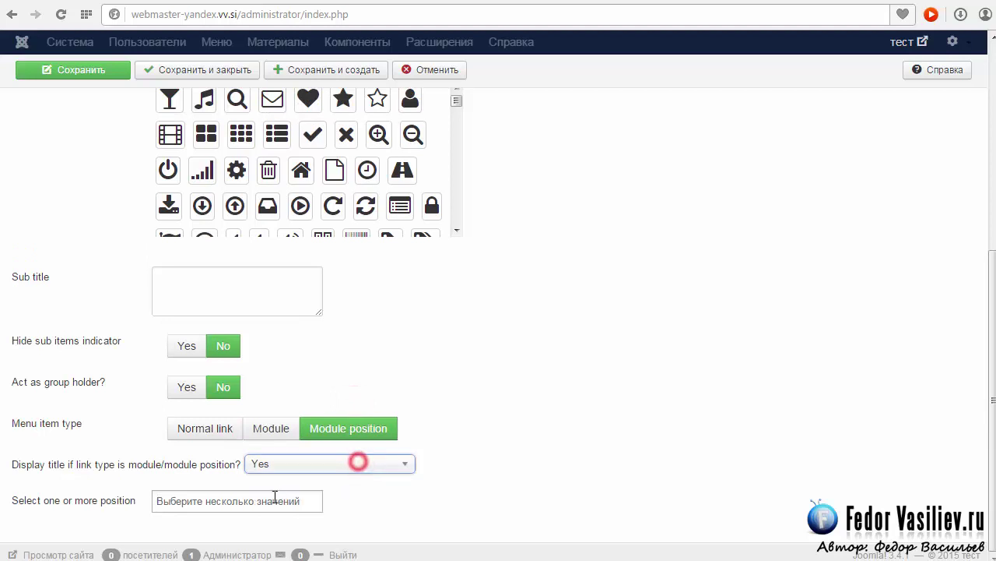
pyautogui.click(274, 498)
pyautogui.scroll(-2, 274, 497)
pyautogui.moveTo(309, 458); pyautogui.dragTo(315, 401)
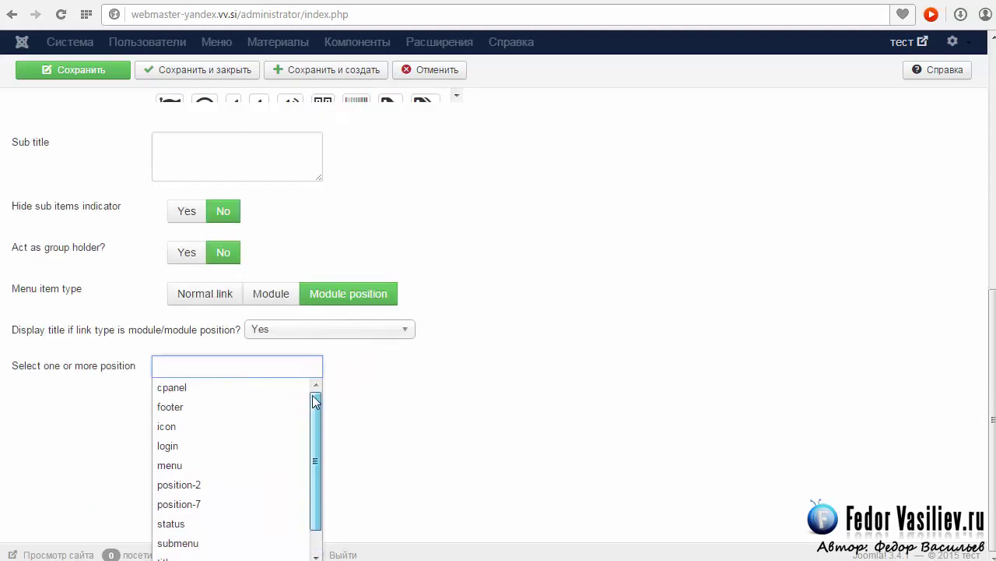
pyautogui.moveTo(315, 401); pyautogui.dragTo(318, 514)
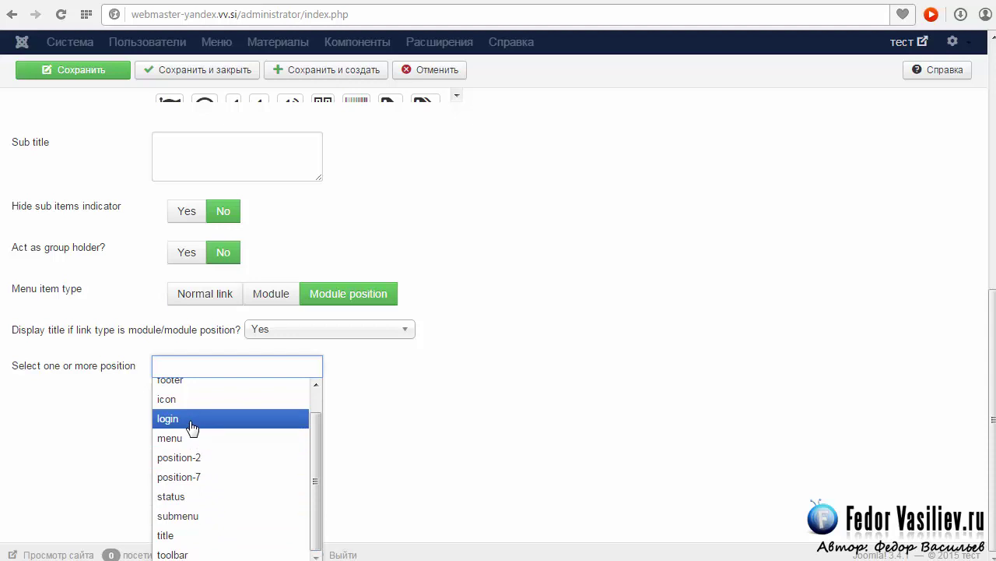
pyautogui.click(180, 495)
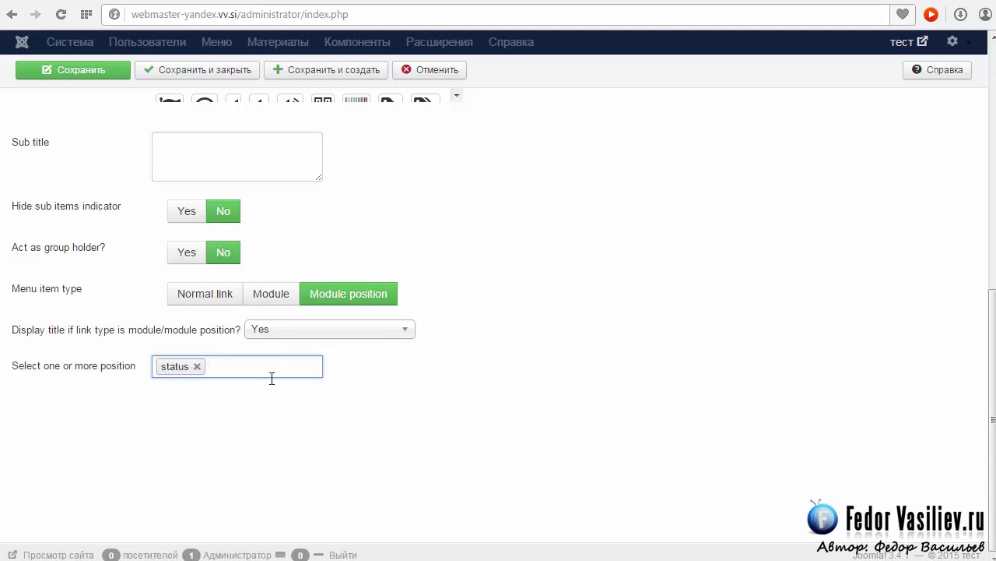
pyautogui.click(196, 366)
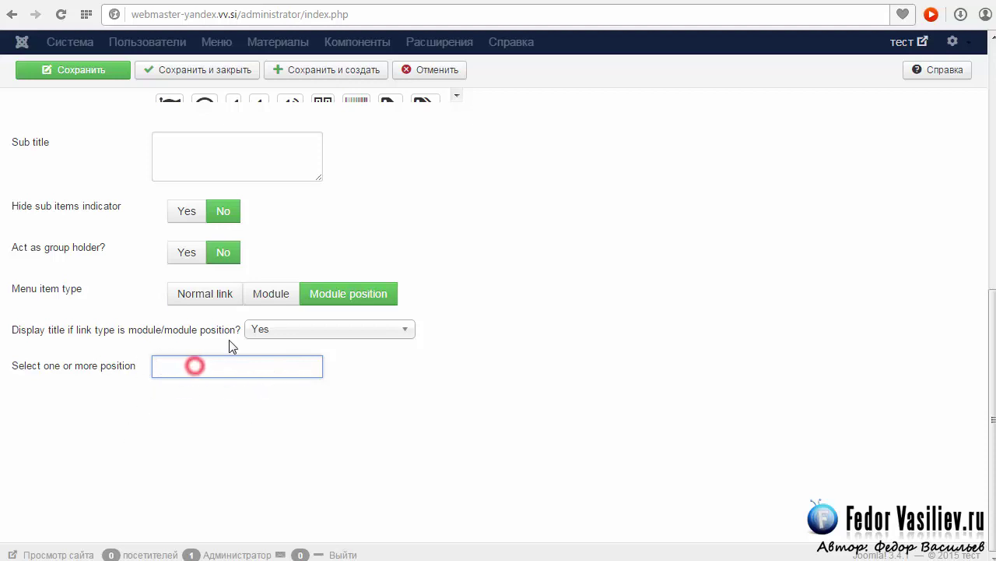
pyautogui.click(266, 297)
pyautogui.scroll(8, 565, 429)
pyautogui.scroll(-8, 566, 430)
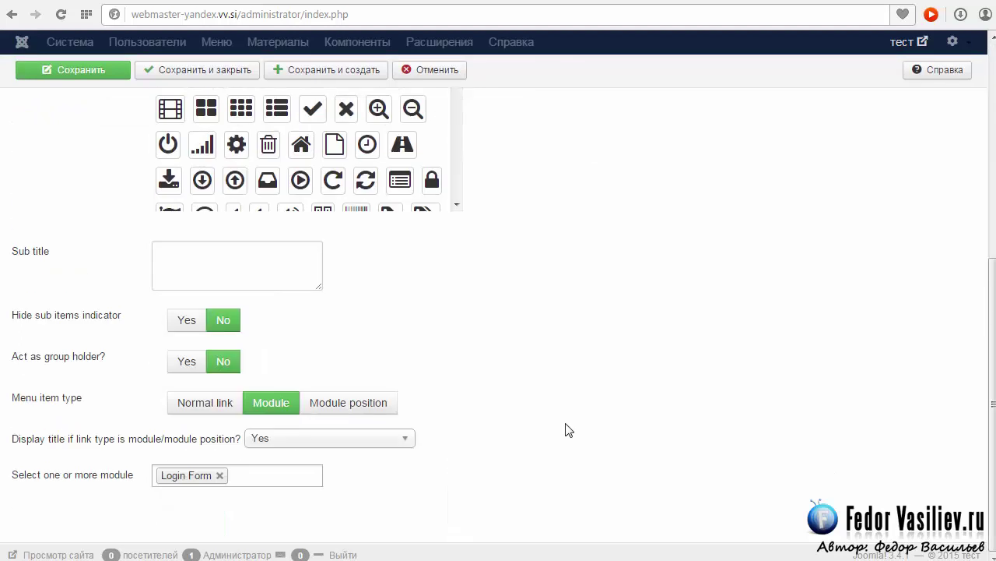
# Save the вход item and check the login form in the Главная mega menu on the site
pyautogui.scroll(8, 566, 430)
pyautogui.click(70, 107)
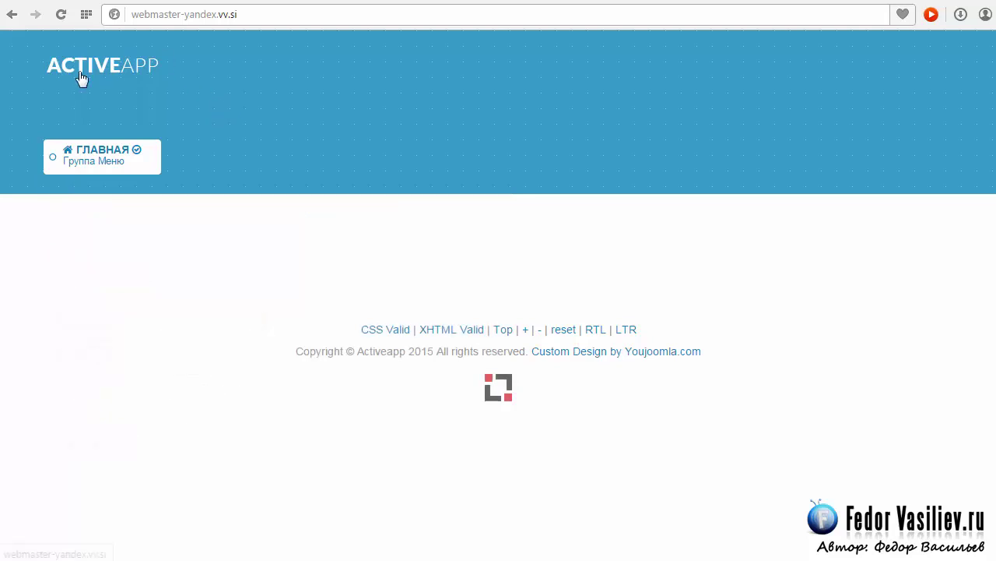
pyautogui.moveTo(92, 153)
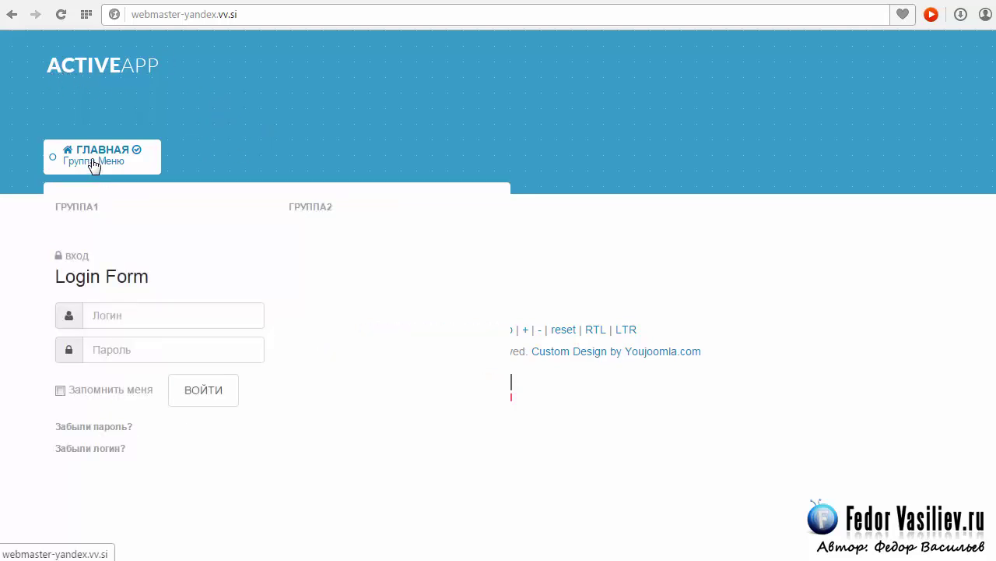
pyautogui.click(120, 317)
pyautogui.moveTo(89, 160)
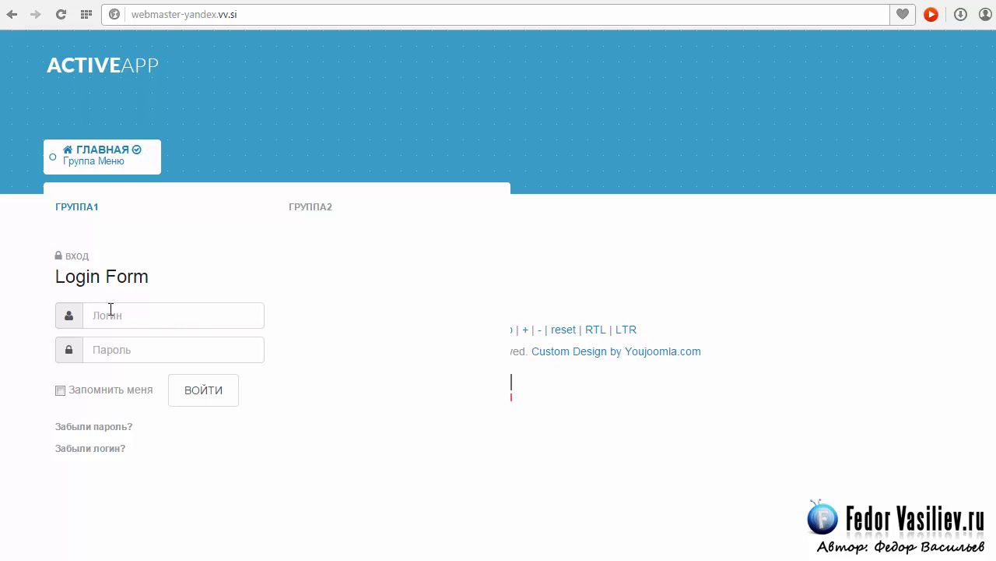
pyautogui.moveTo(156, 284); pyautogui.dragTo(196, 283)
# Try setting the title display of вход to No, save the item and check the mega menu on the site
pyautogui.hotkey('ctrl', 'Tab')
pyautogui.scroll(-3, 487, 366)
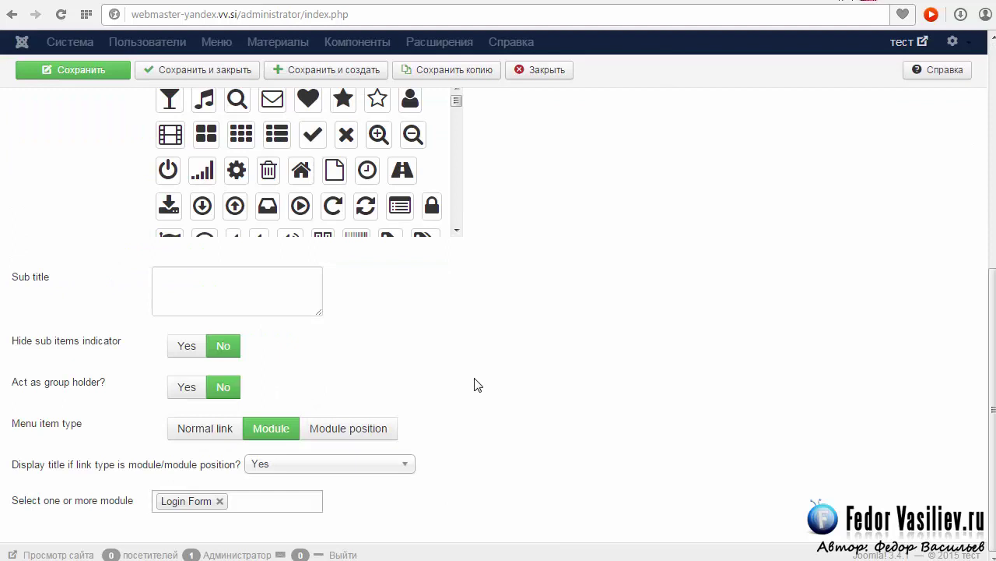
pyautogui.click(302, 463)
pyautogui.click(269, 500)
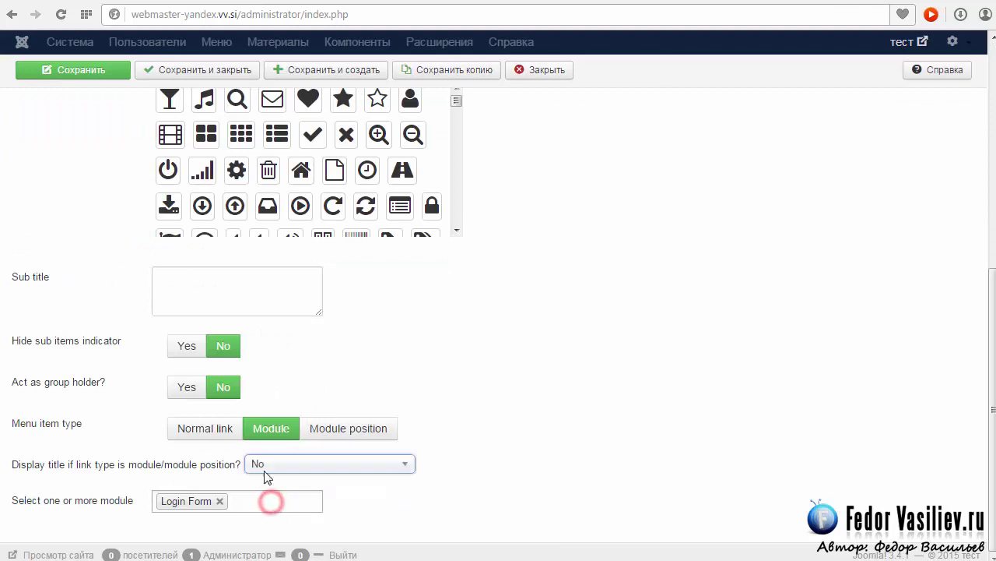
pyautogui.click(58, 75)
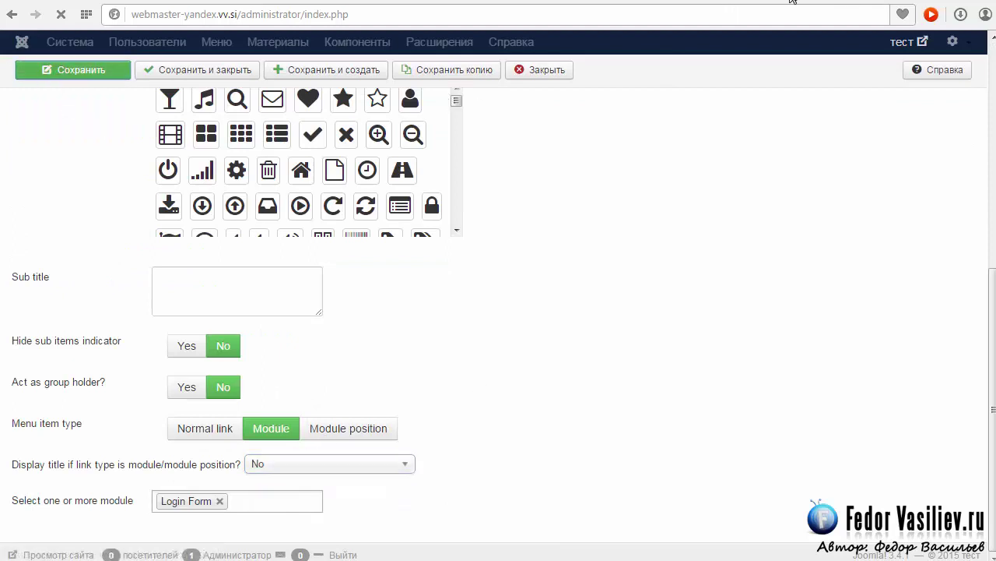
pyautogui.hotkey('ctrl', 'Tab')
pyautogui.click(61, 14)
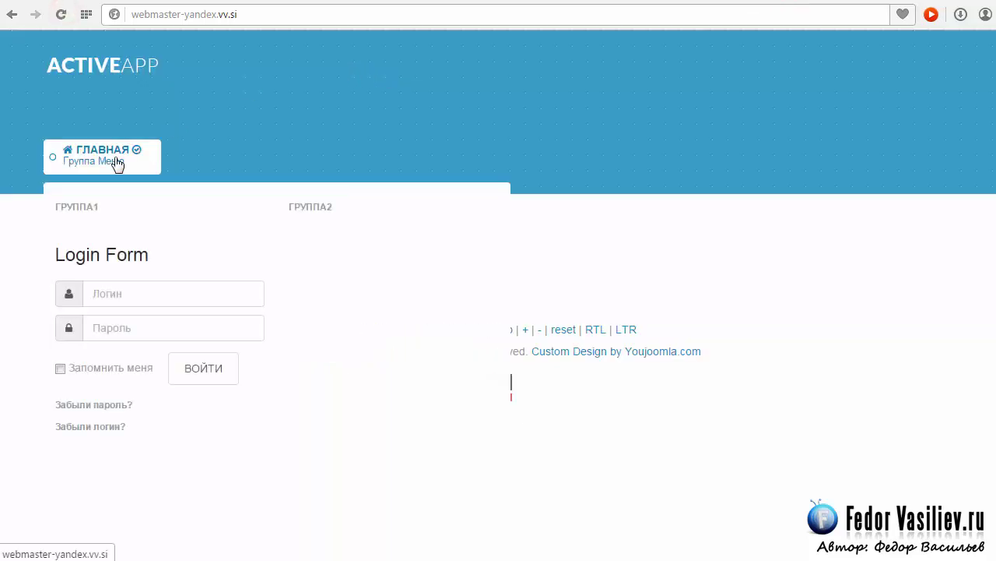
# Review the menu title and title display option of вход, select No and view the site's mega menu again
pyautogui.hotkey('ctrl', 'Tab')
pyautogui.scroll(4, 652, 434)
pyautogui.scroll(-4, 652, 434)
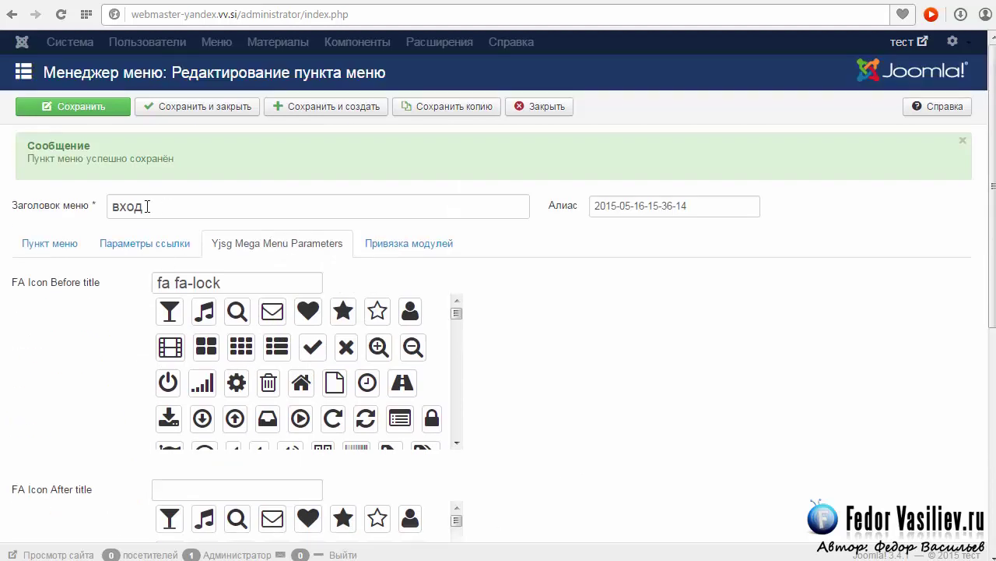
pyautogui.moveTo(165, 205); pyautogui.dragTo(106, 212)
pyautogui.scroll(-5, 49, 334)
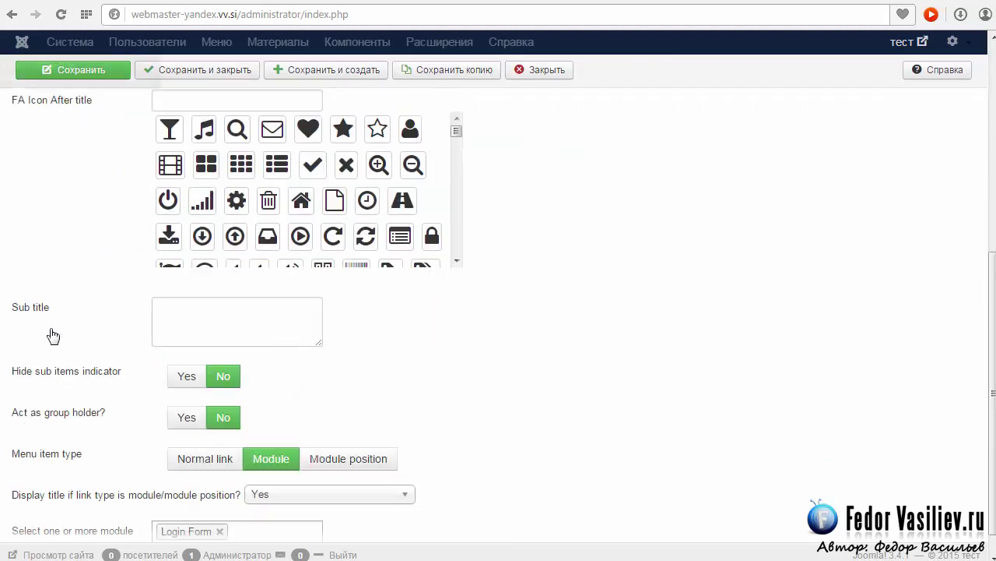
pyautogui.click(276, 463)
pyautogui.click(273, 502)
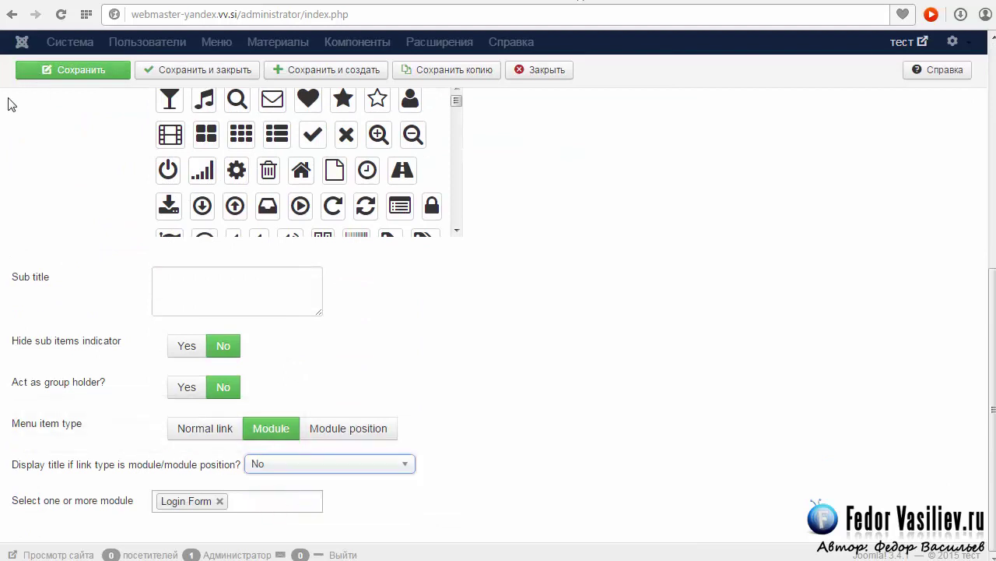
pyautogui.click(792, 4)
pyautogui.moveTo(87, 159)
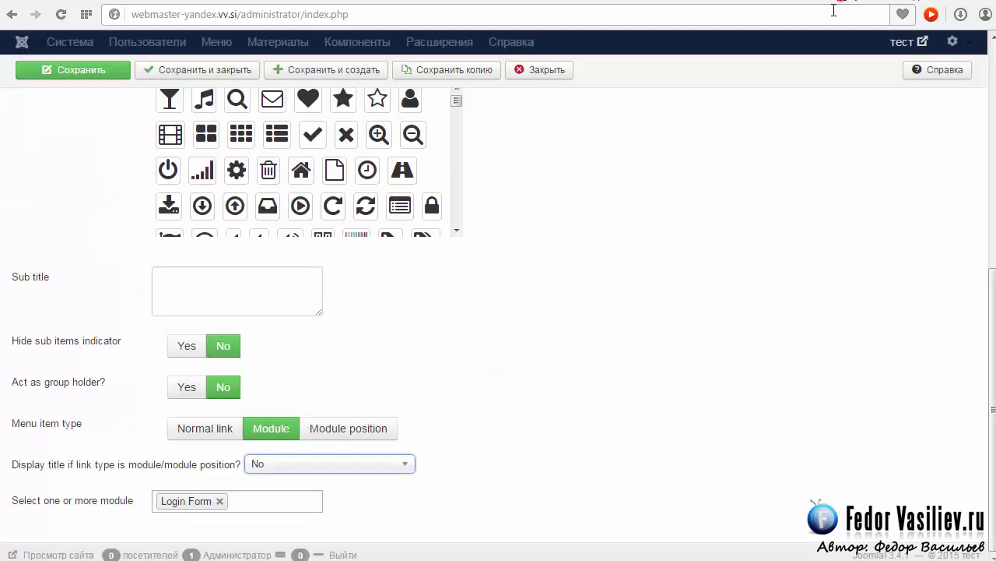
# Set the title display option of вход to Yes and save the item
pyautogui.click(309, 461)
pyautogui.click(262, 482)
pyautogui.click(58, 70)
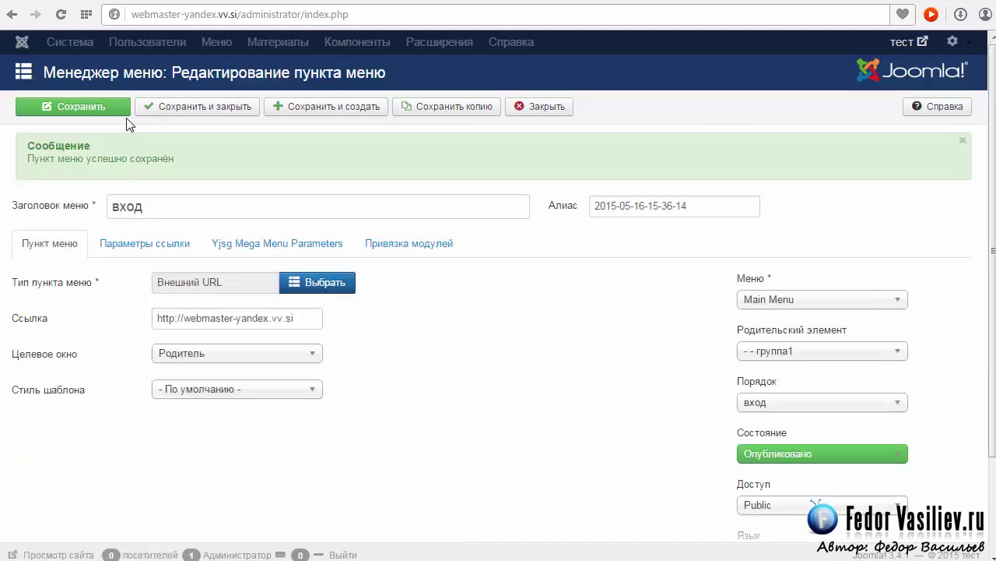
# Reload the site and check the вход title above the login form in the Главная mega menu
pyautogui.click(785, 10)
pyautogui.click(61, 14)
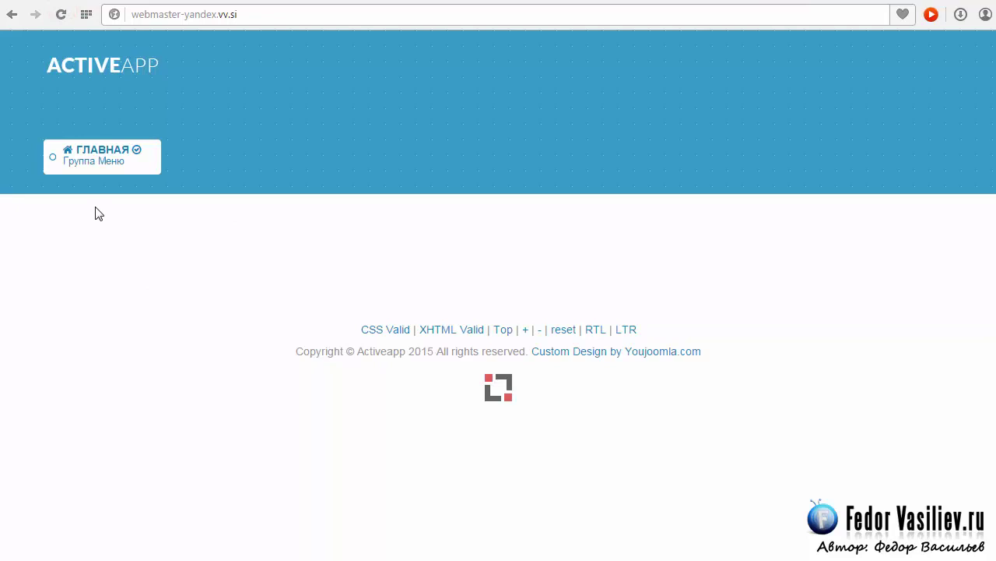
pyautogui.moveTo(99, 165)
pyautogui.moveTo(82, 262); pyautogui.dragTo(58, 261)
pyautogui.click(24, 262)
# Close the вход item, set the Login Form module's title to hidden in the module manager, and save and close it
pyautogui.click(839, 1)
pyautogui.click(526, 109)
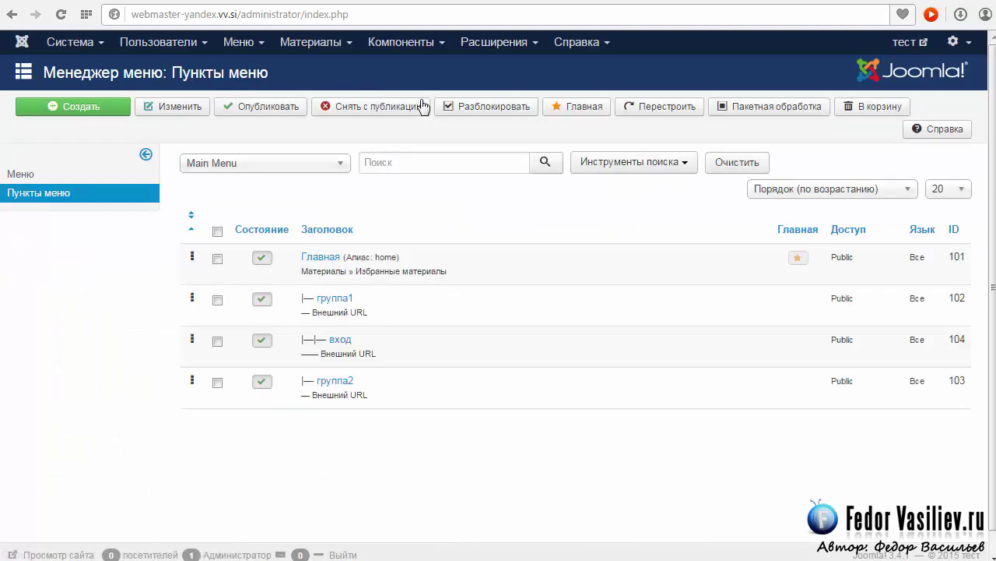
pyautogui.click(497, 46)
pyautogui.click(515, 101)
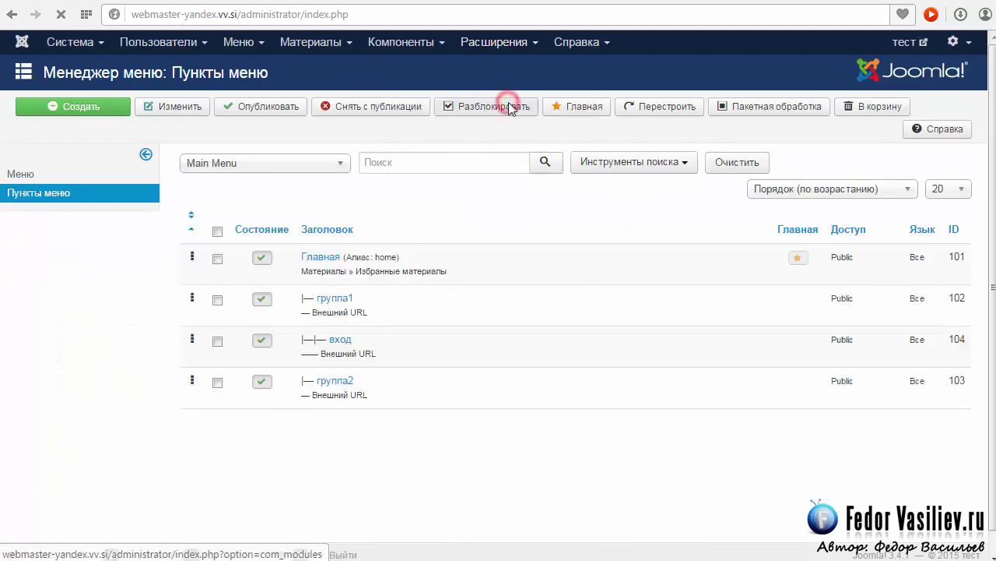
pyautogui.click(315, 322)
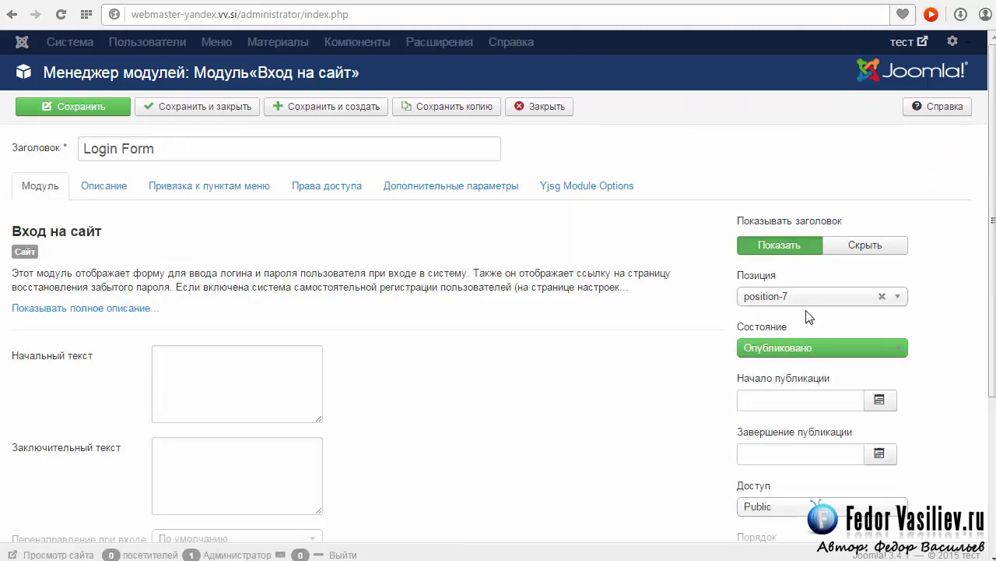
pyautogui.click(859, 247)
pyautogui.click(238, 119)
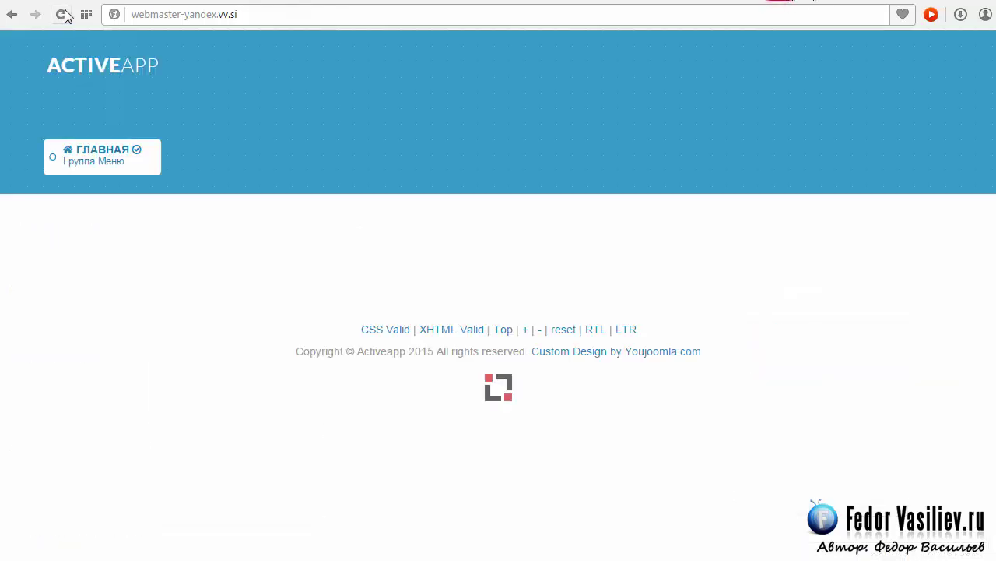
# Reload the site and check the login form's heading under группа1 in the mega menu
pyautogui.click(65, 16)
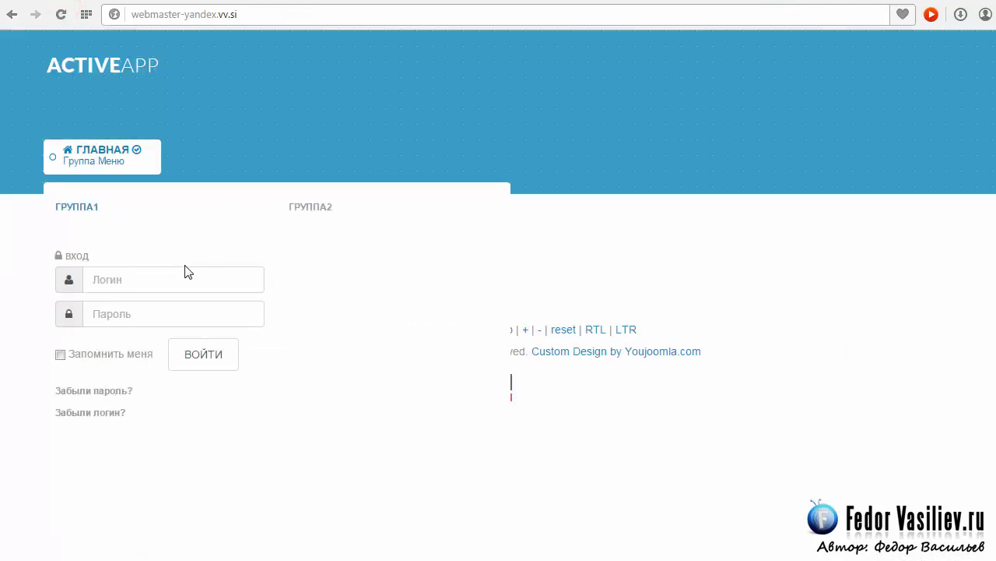
pyautogui.moveTo(94, 256); pyautogui.dragTo(68, 261)
pyautogui.click(108, 253)
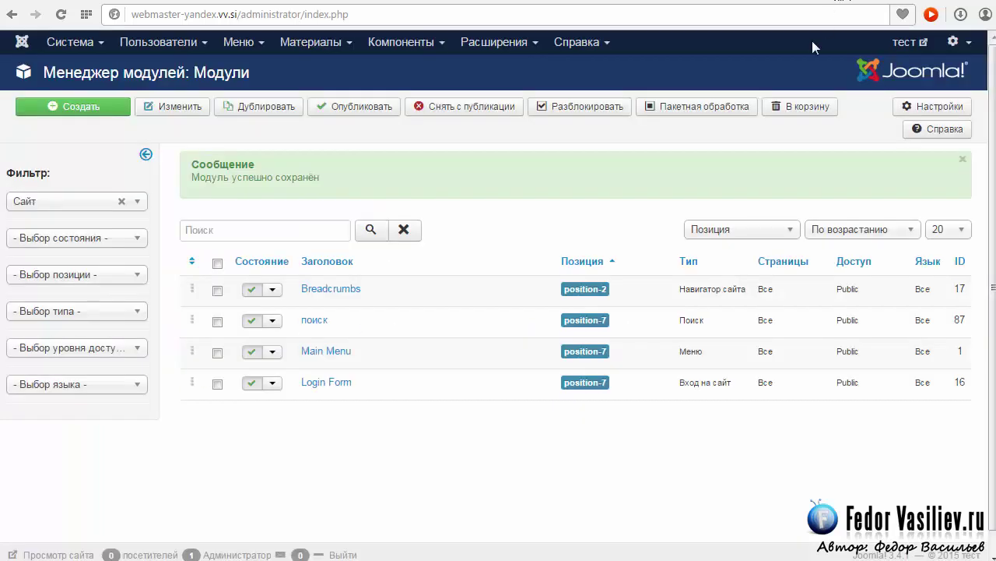
# Check that the поиск module's title display is set to Скрыть and close the module without saving
pyautogui.click(312, 321)
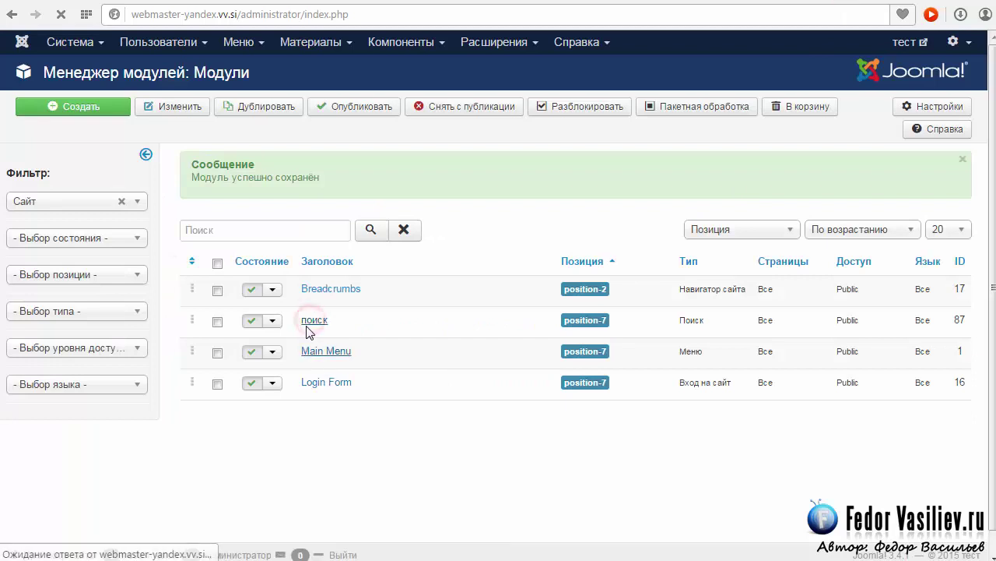
pyautogui.click(874, 248)
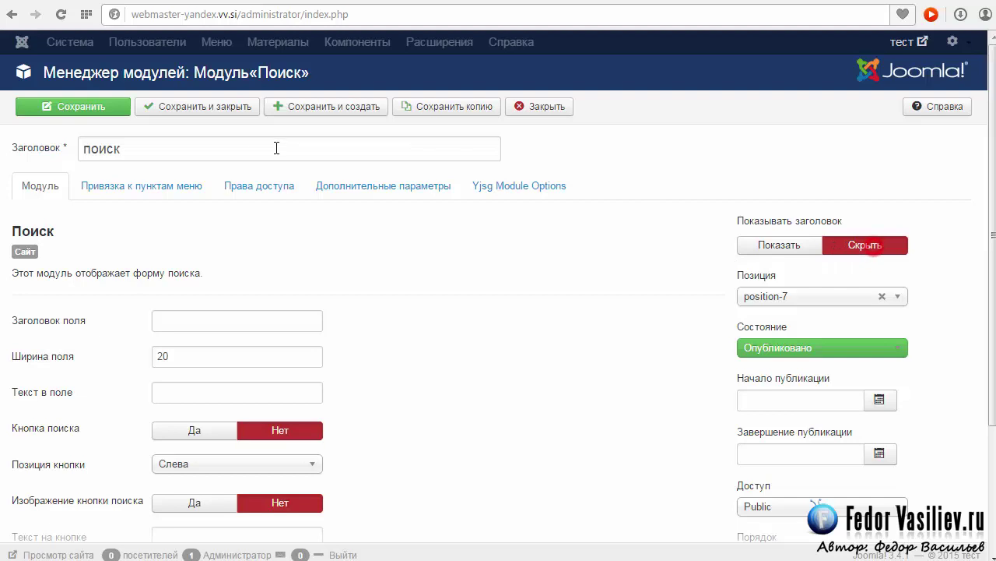
pyautogui.click(546, 113)
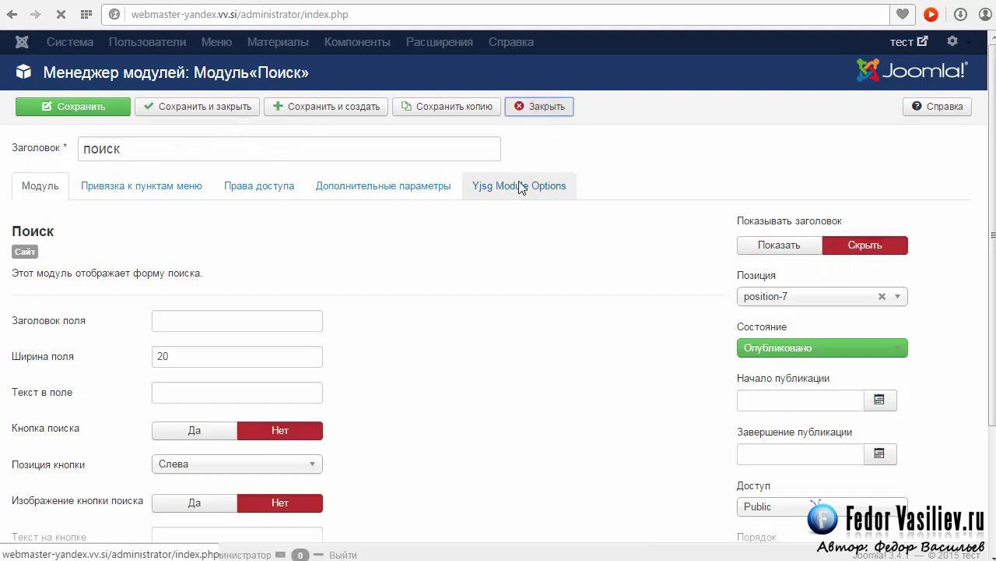
# Create a new Main Menu item of the system link type Внешний URL
pyautogui.click(242, 47)
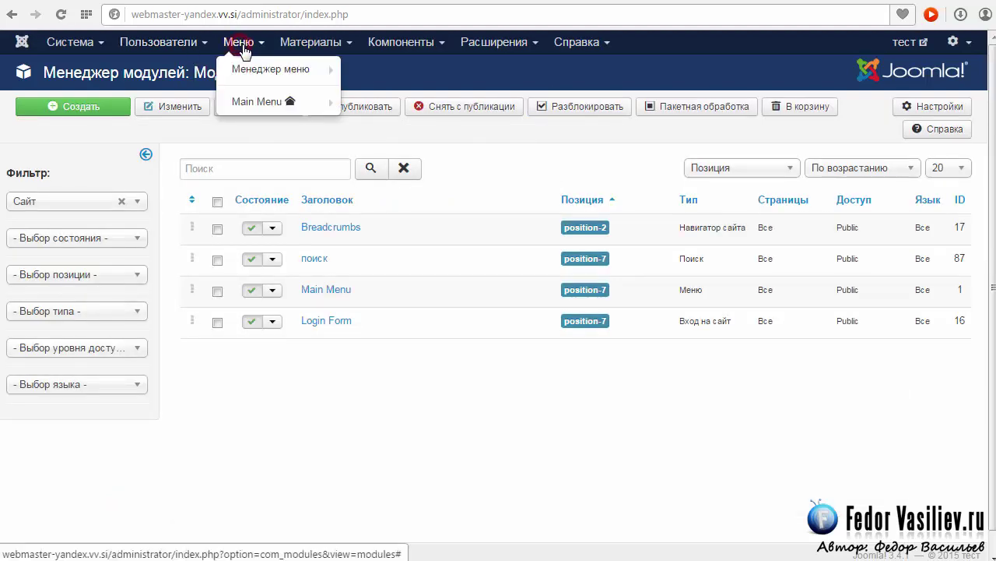
pyautogui.click(253, 100)
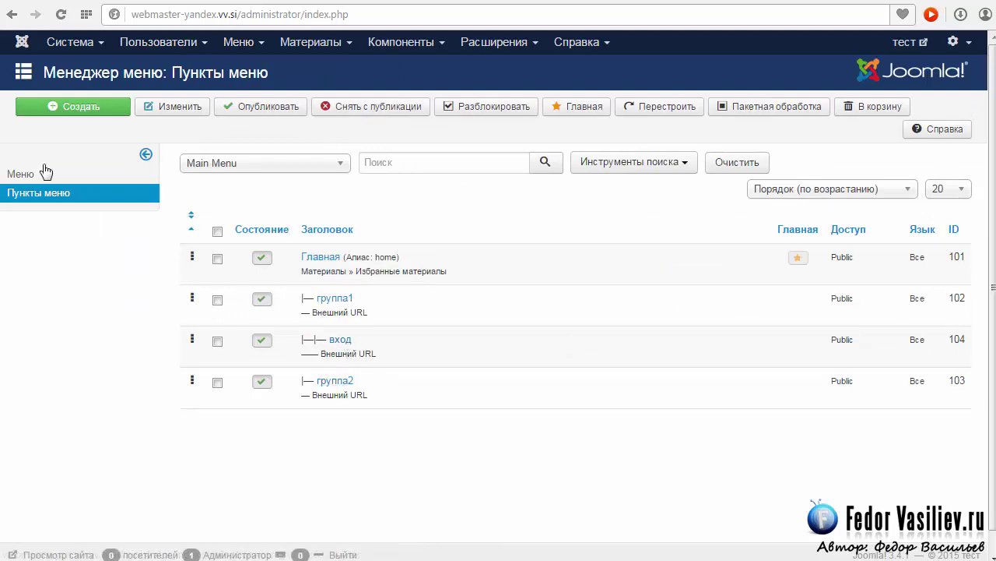
pyautogui.click(49, 106)
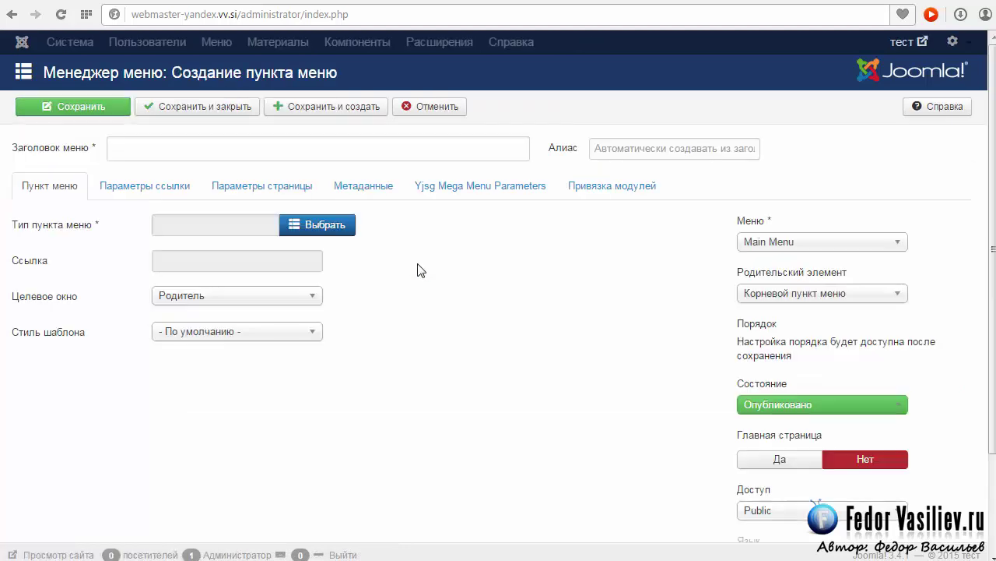
pyautogui.click(321, 228)
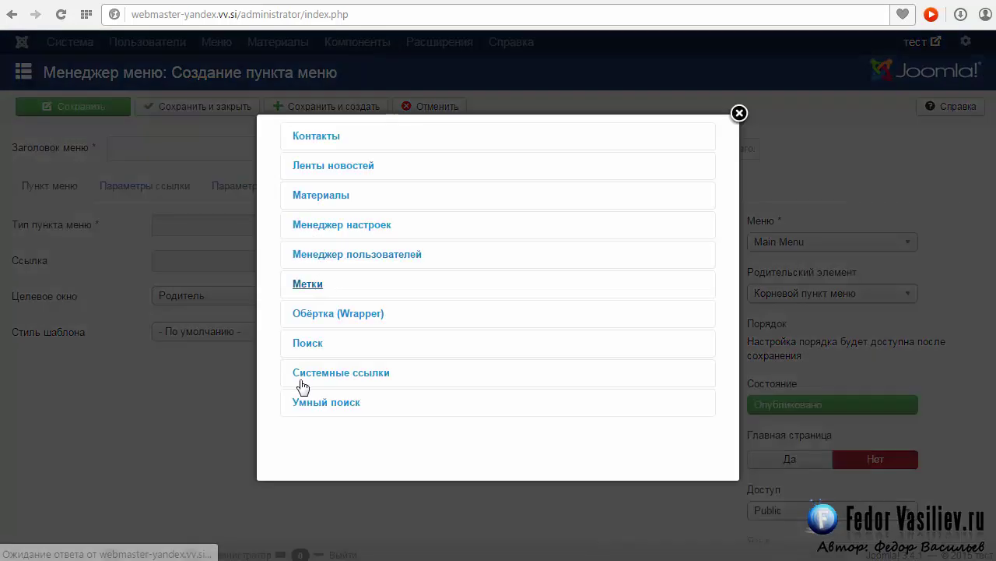
pyautogui.click(374, 374)
pyautogui.scroll(-2, 312, 343)
pyautogui.click(344, 310)
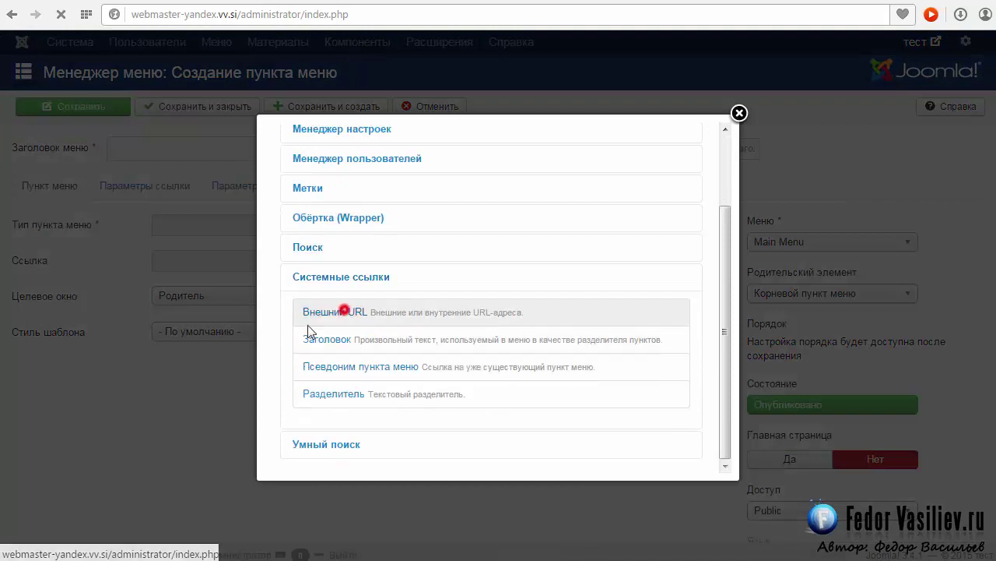
pyautogui.click(173, 259)
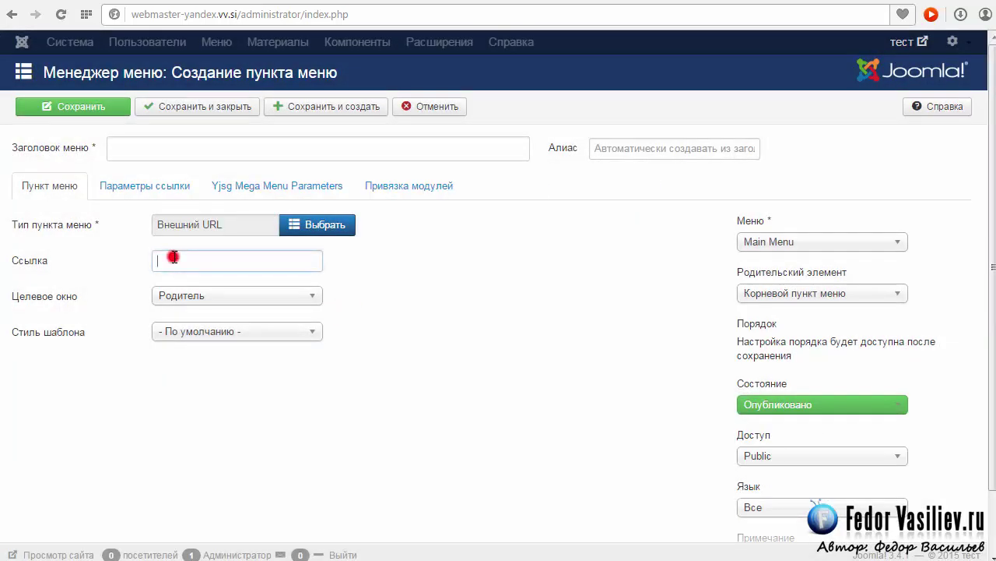
pyautogui.write('http://webmaster-yandex.vv.si')
pyautogui.click(781, 294)
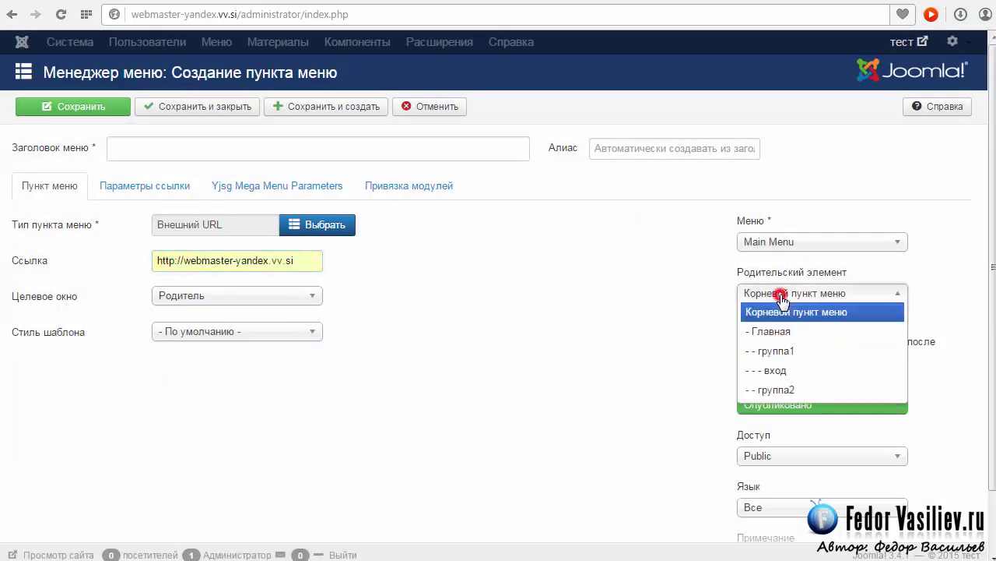
pyautogui.click(783, 393)
# Title the menu item Поиск and add the search-plus icon before its title in the mega menu parameters
pyautogui.click(159, 147)
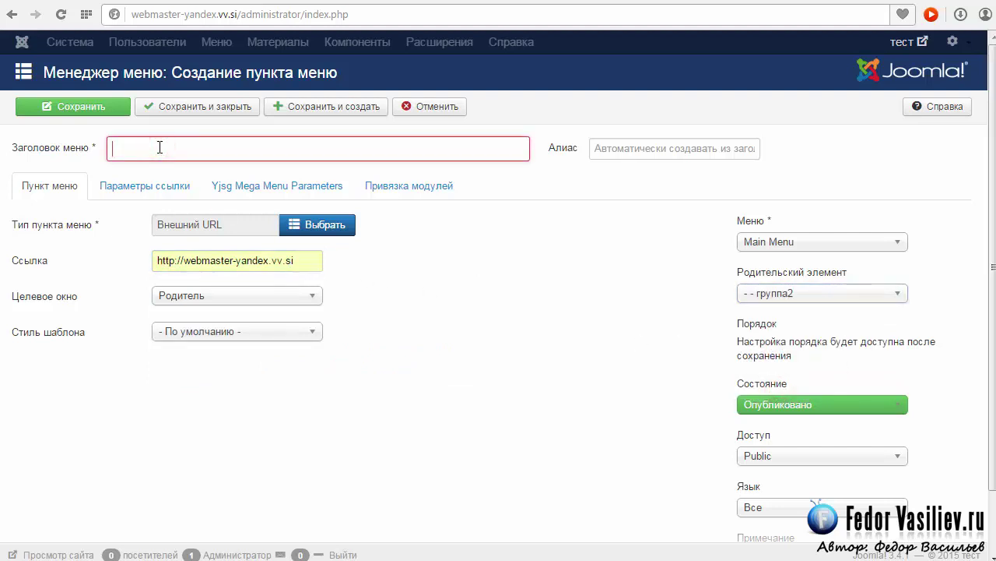
pyautogui.write('Поиск')
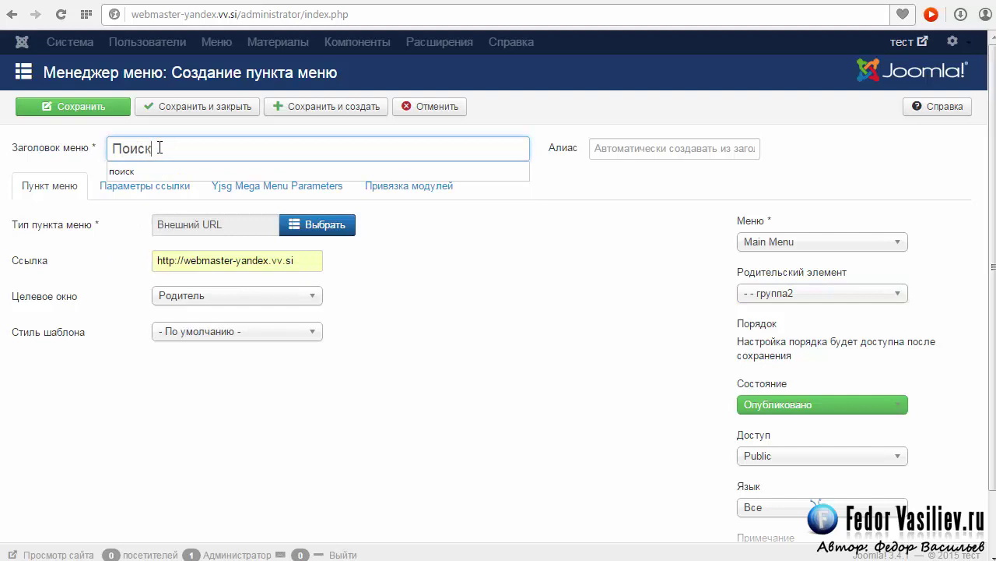
pyautogui.click(283, 186)
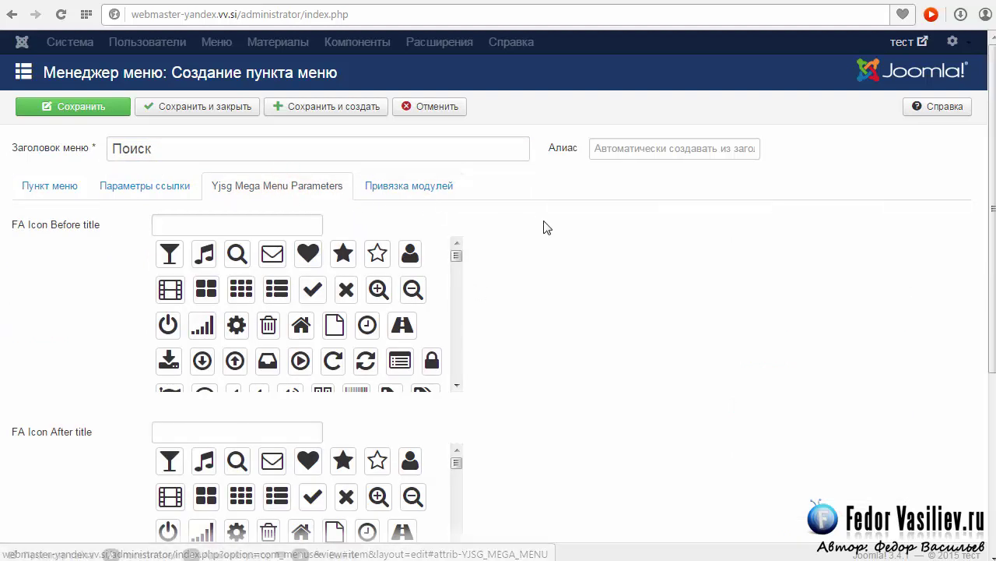
pyautogui.click(377, 291)
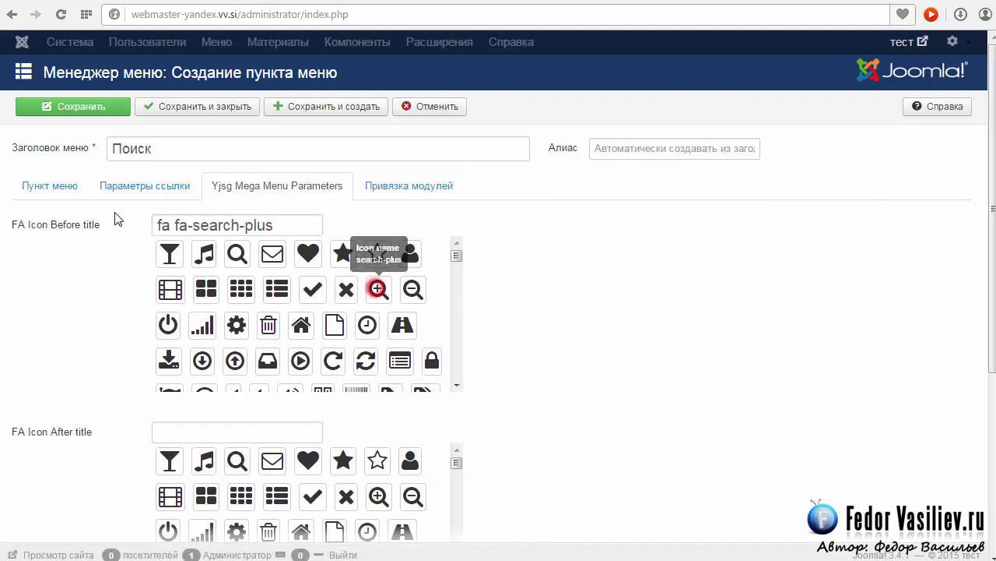
# Set the Поиск item's menu item type to Module, assign the поиск module to it, and save the item
pyautogui.scroll(-4, 554, 285)
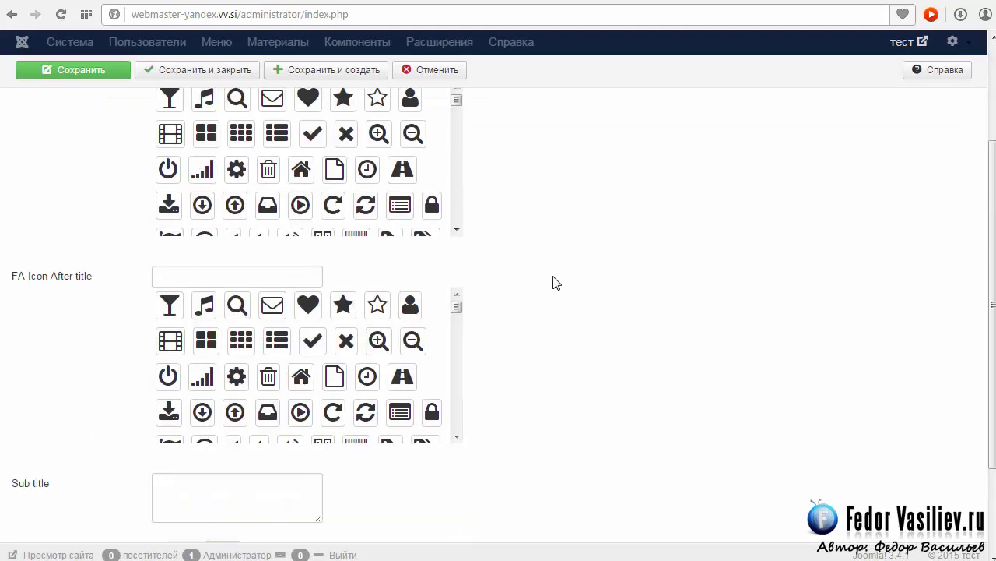
pyautogui.click(273, 501)
pyautogui.scroll(-1, 580, 330)
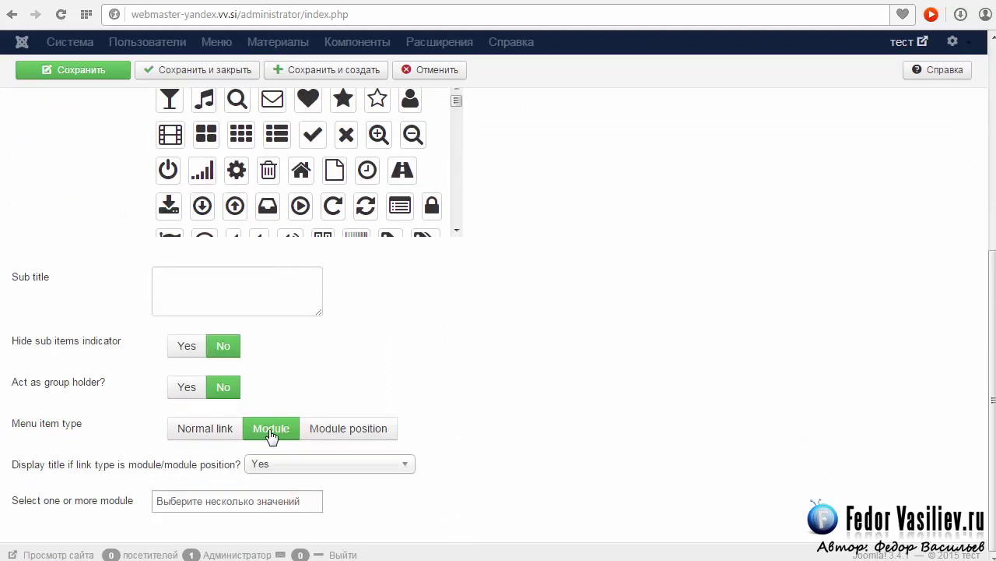
pyautogui.click(313, 501)
pyautogui.scroll(-1, 323, 498)
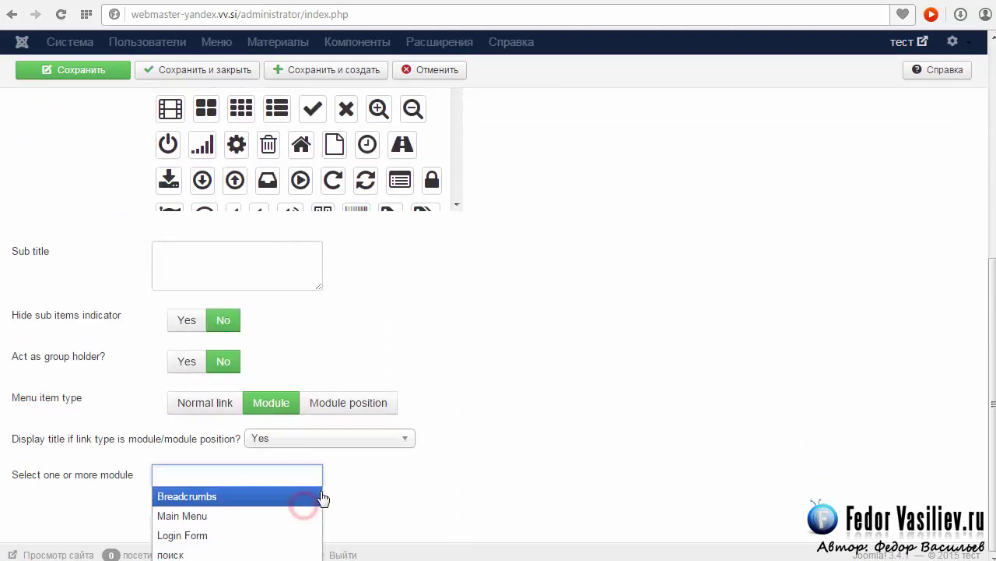
pyautogui.click(178, 554)
pyautogui.scroll(5, 567, 390)
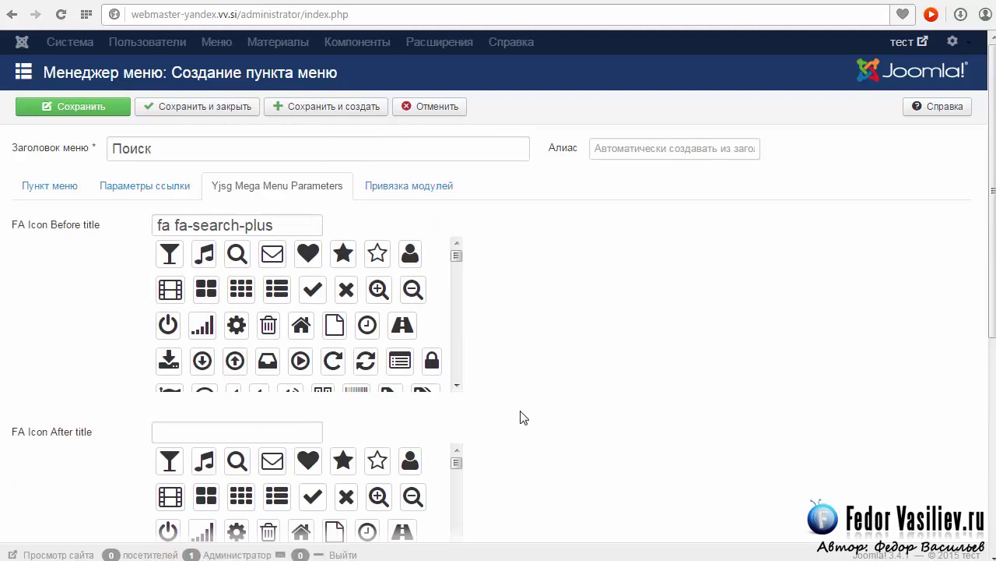
pyautogui.click(85, 110)
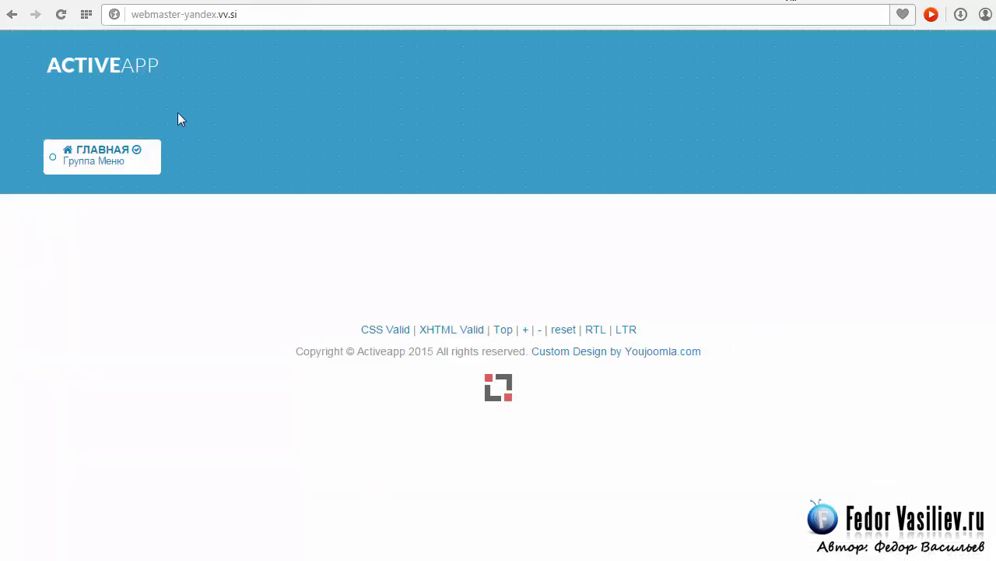
# Reload the site and check the search field under группа2 in the Главная mega menu
pyautogui.click(61, 14)
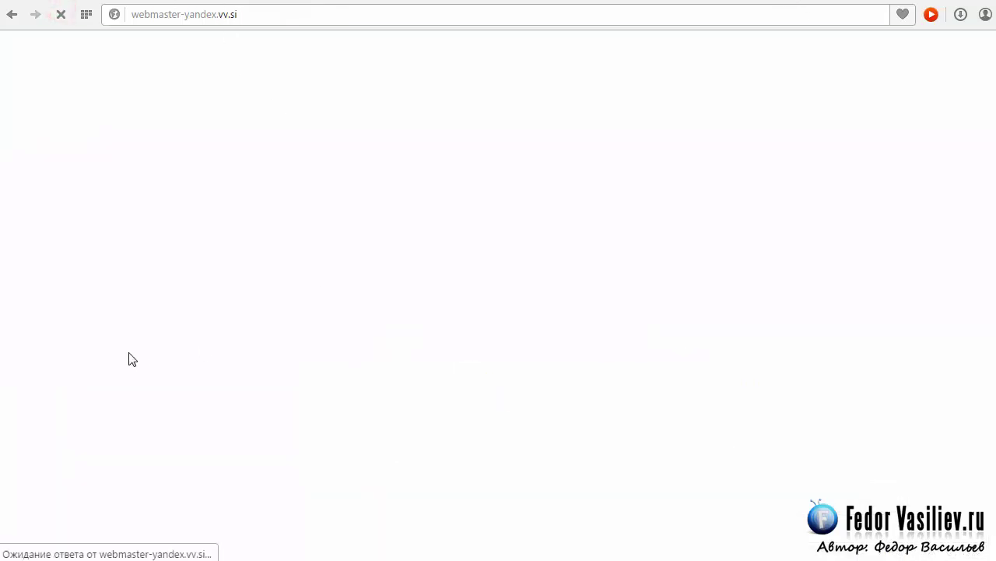
pyautogui.moveTo(99, 161)
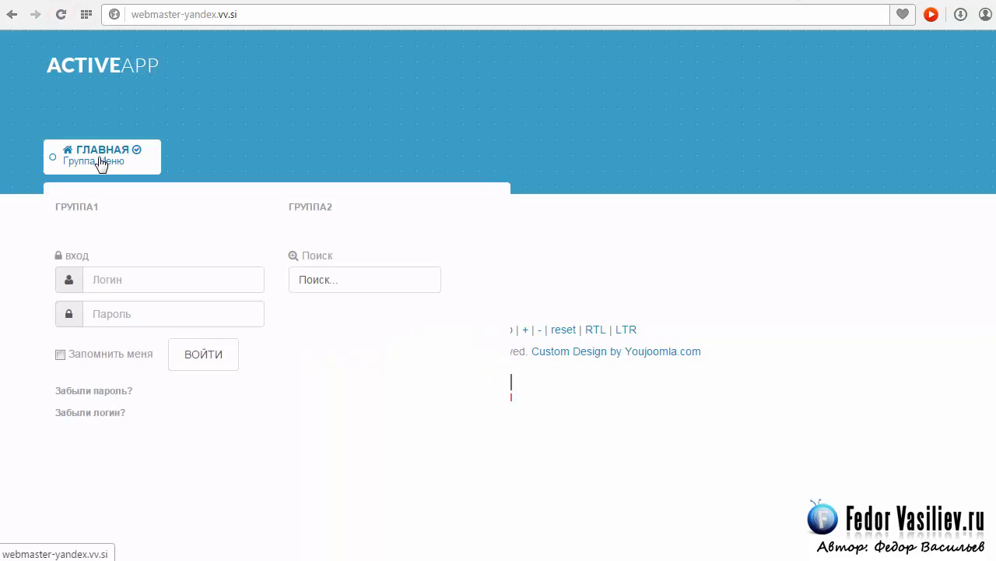
pyautogui.click(336, 281)
pyautogui.click(348, 331)
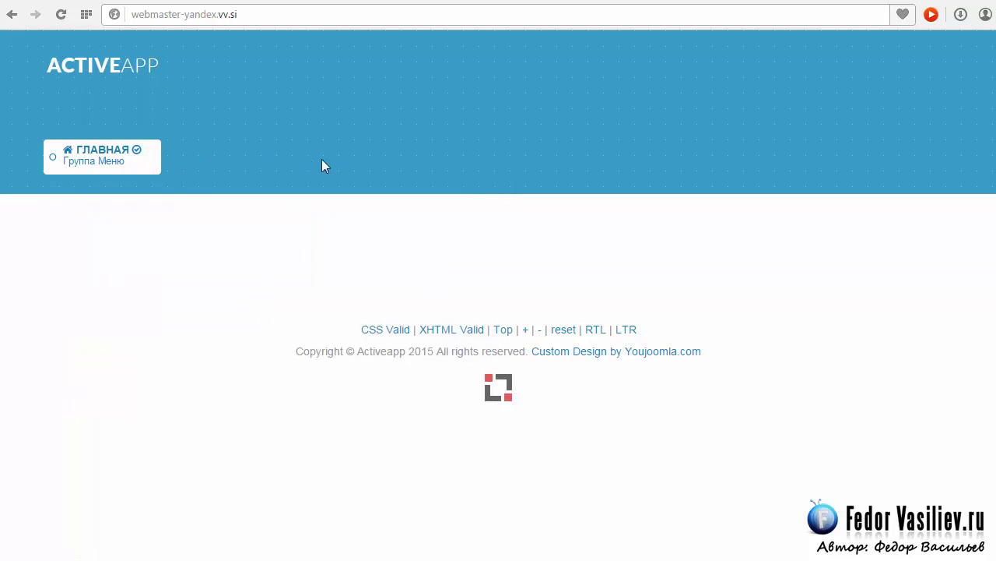
# Try the login field and the forgotten-password link under группа1, and return to the Главная page
pyautogui.moveTo(89, 161)
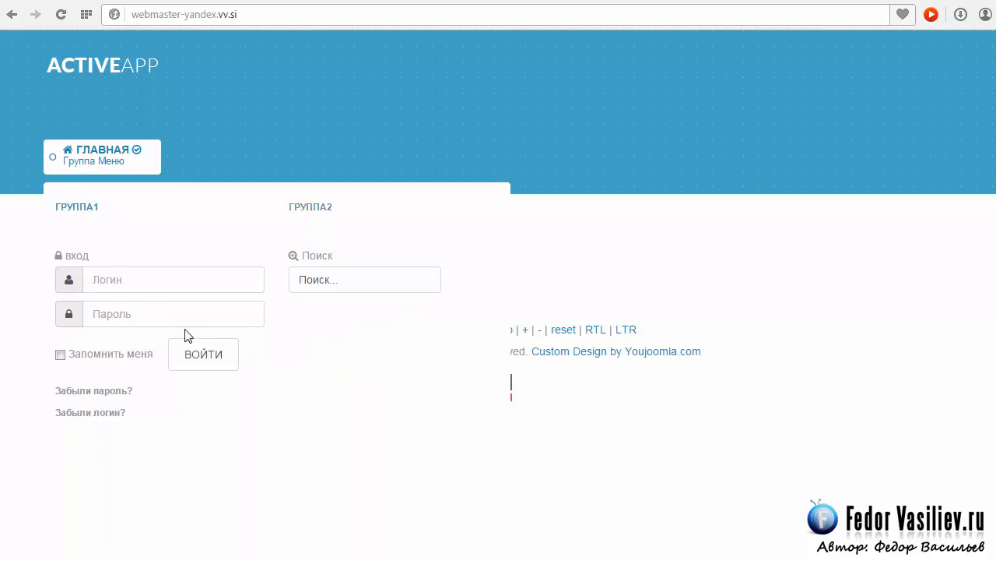
pyautogui.click(117, 281)
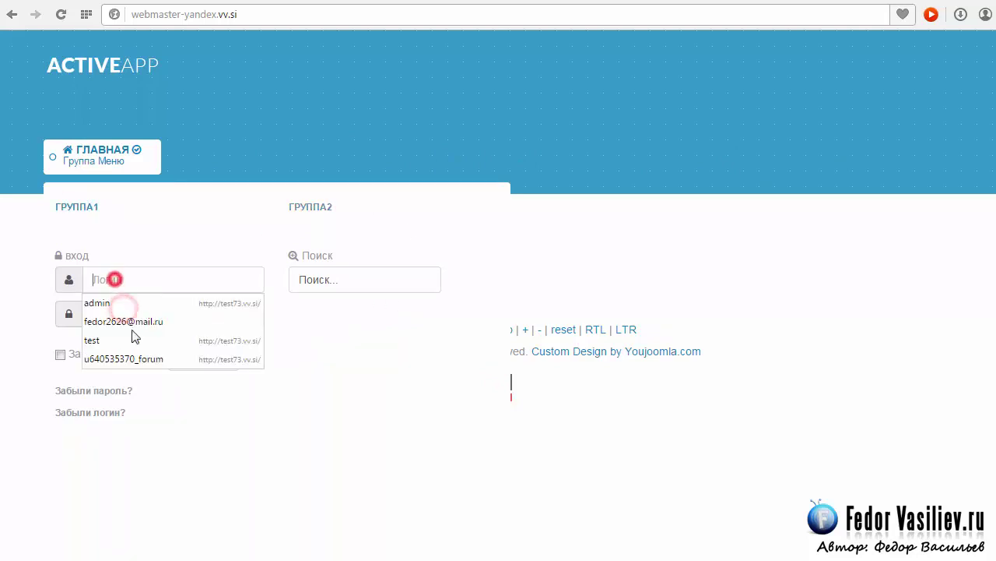
pyautogui.click(176, 393)
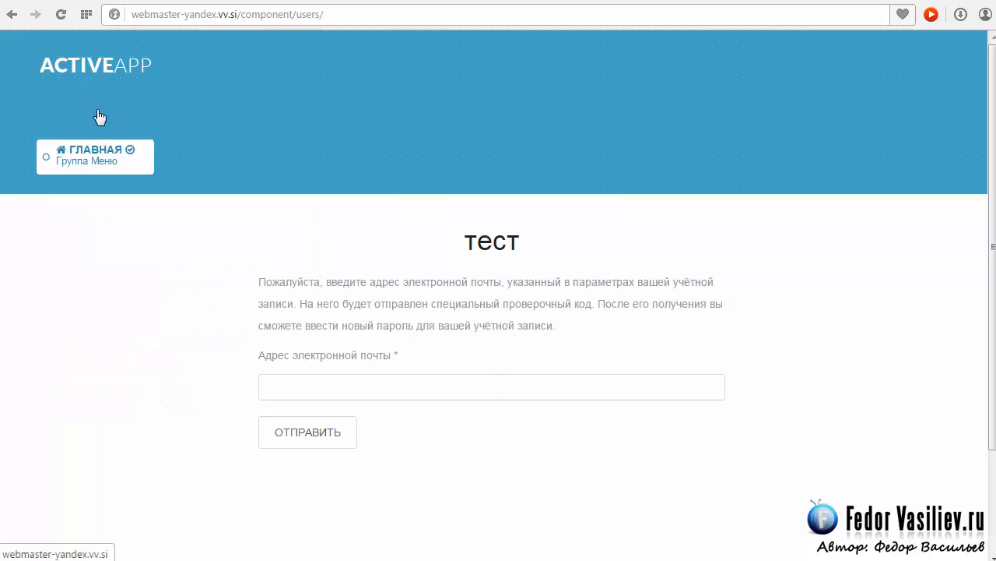
pyautogui.click(101, 175)
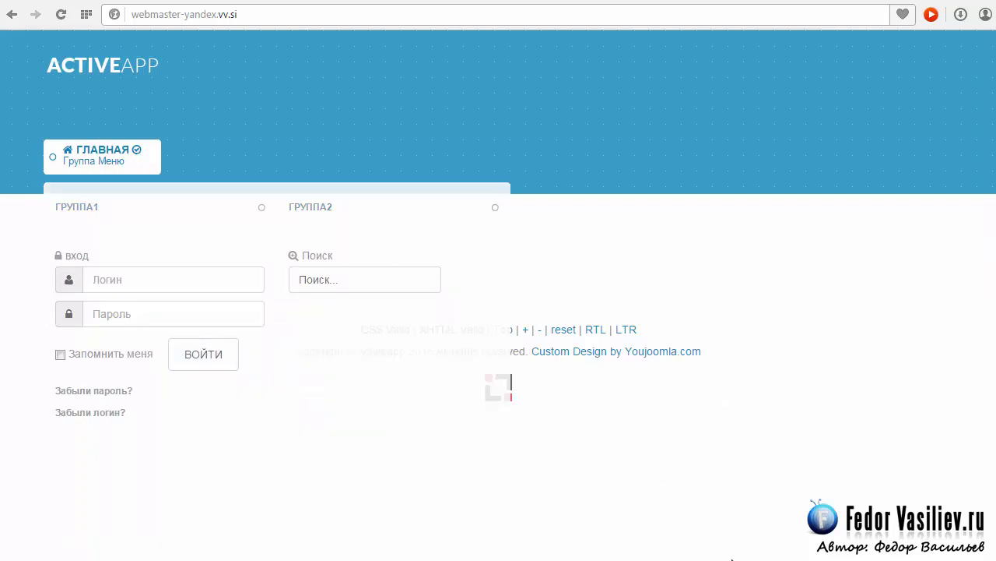
# Examine the search and login fields in the two group columns of the Главная mega menu
pyautogui.click(805, 441)
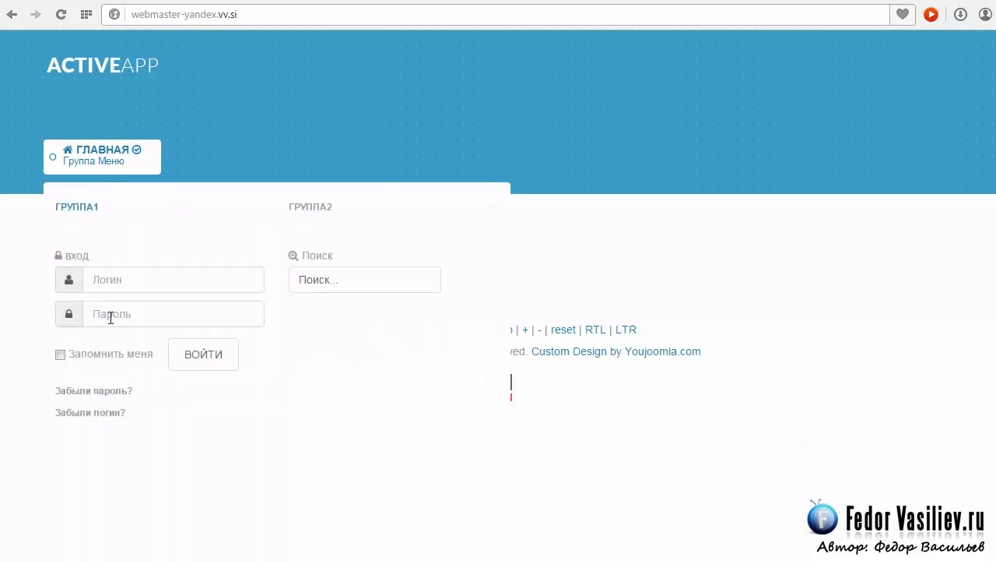
pyautogui.click(330, 282)
pyautogui.click(162, 283)
pyautogui.click(482, 299)
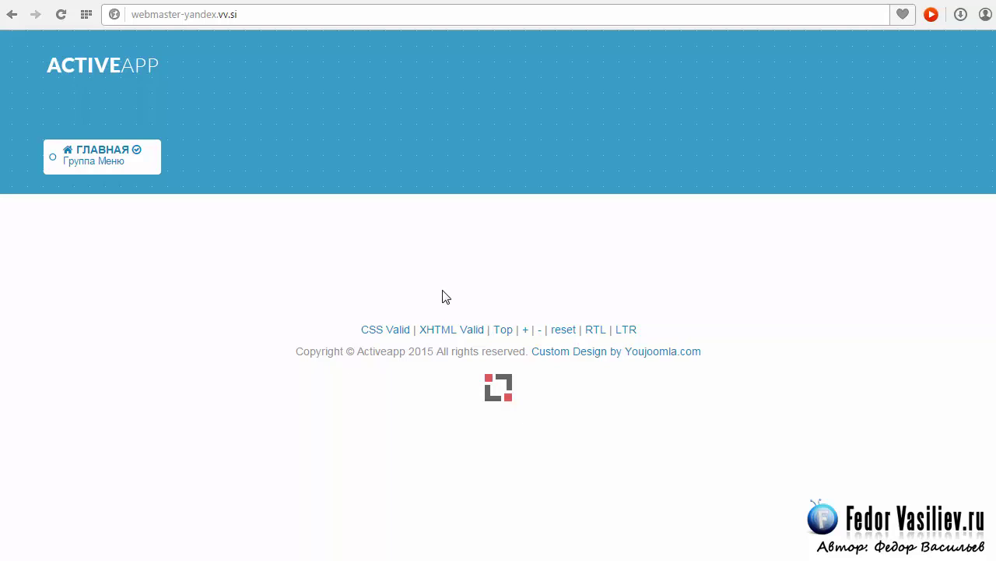
pyautogui.moveTo(89, 163)
# Switch to the demo site test73.vv.si and compare its slide-out side menu with the items of its main menu
pyautogui.click(467, 2)
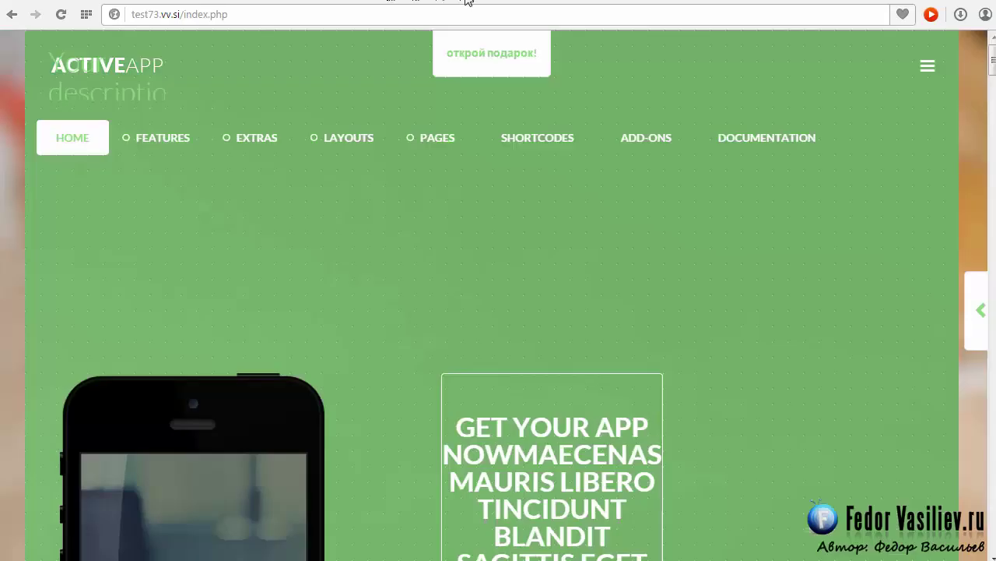
pyautogui.click(928, 78)
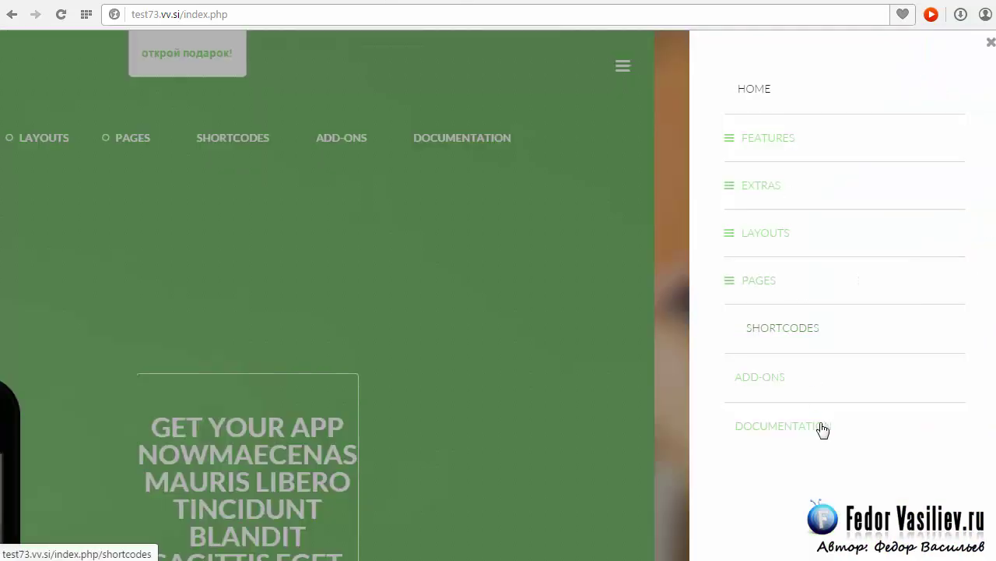
pyautogui.click(990, 44)
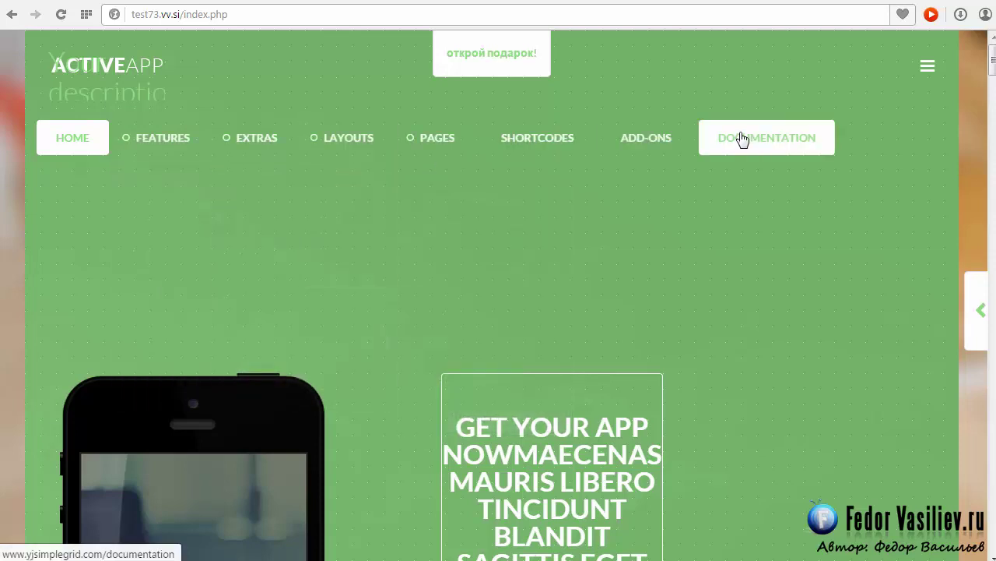
pyautogui.click(927, 67)
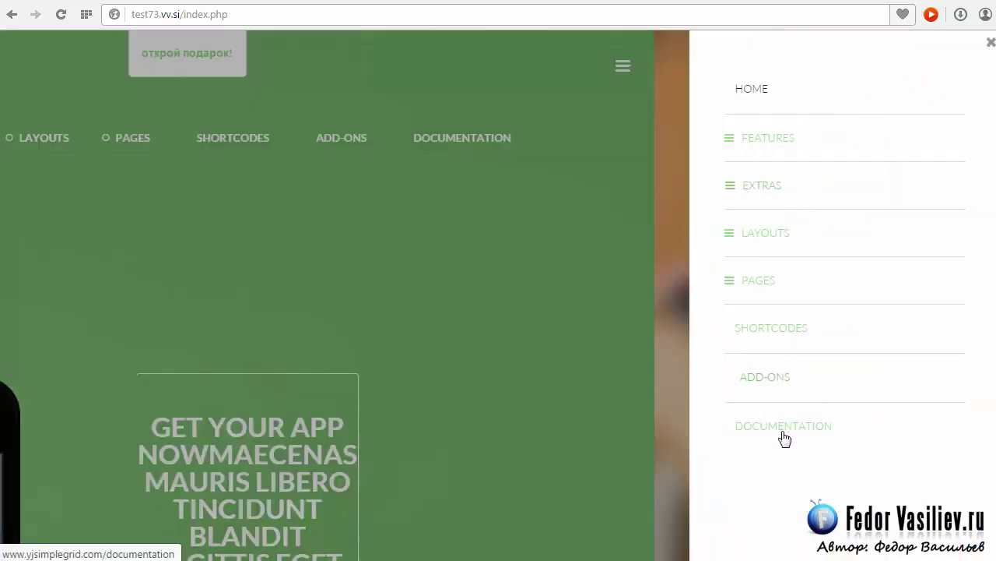
pyautogui.click(992, 46)
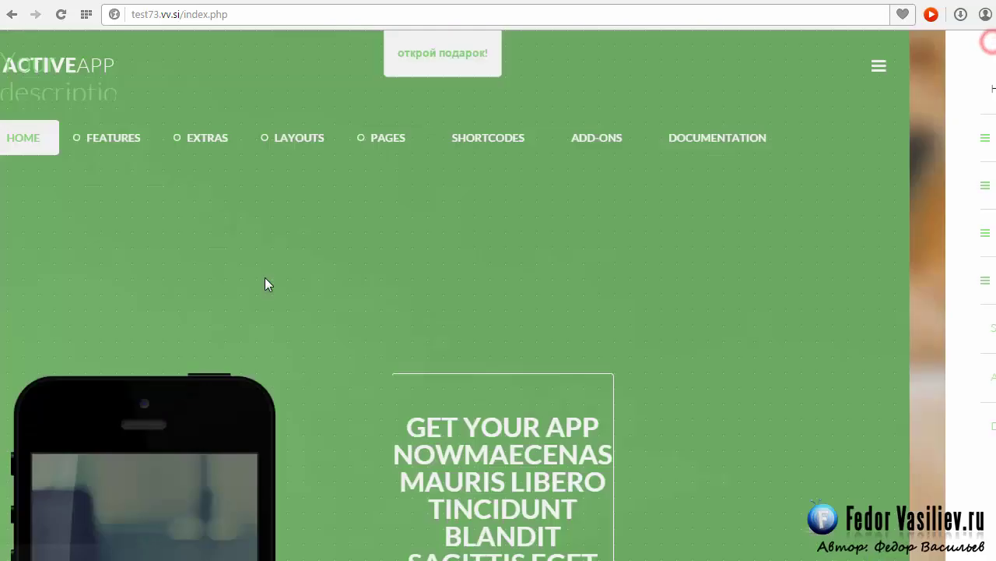
pyautogui.moveTo(129, 147)
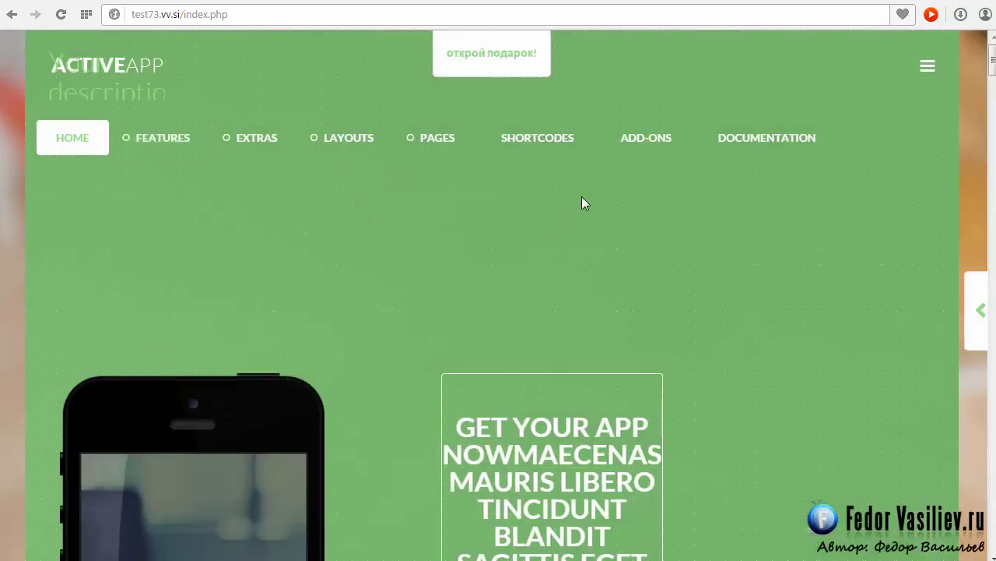